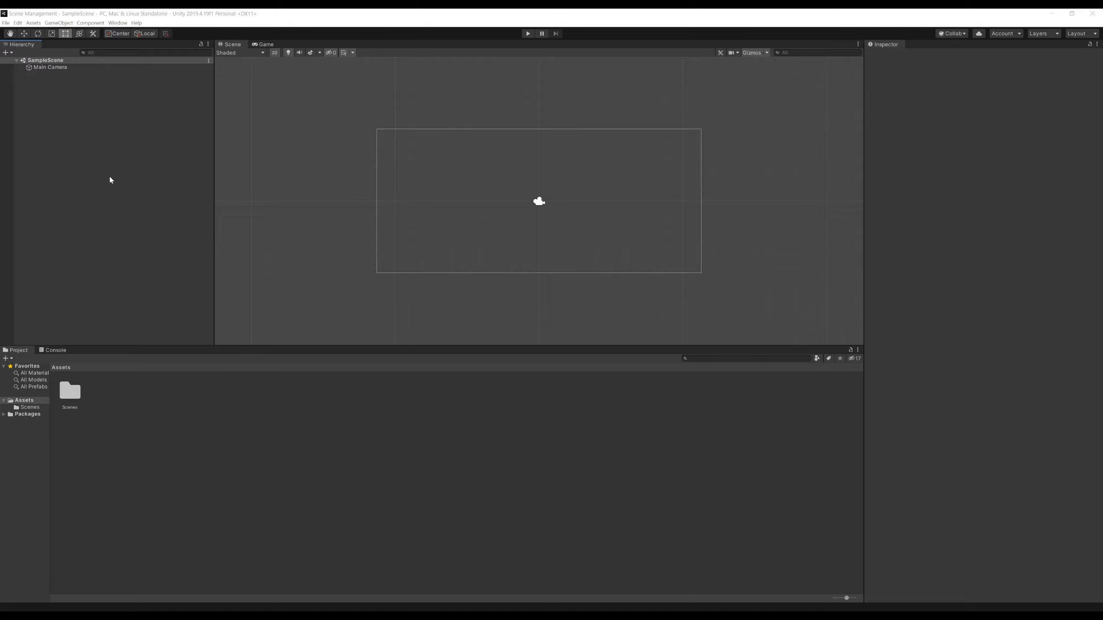
right_click(80, 115)
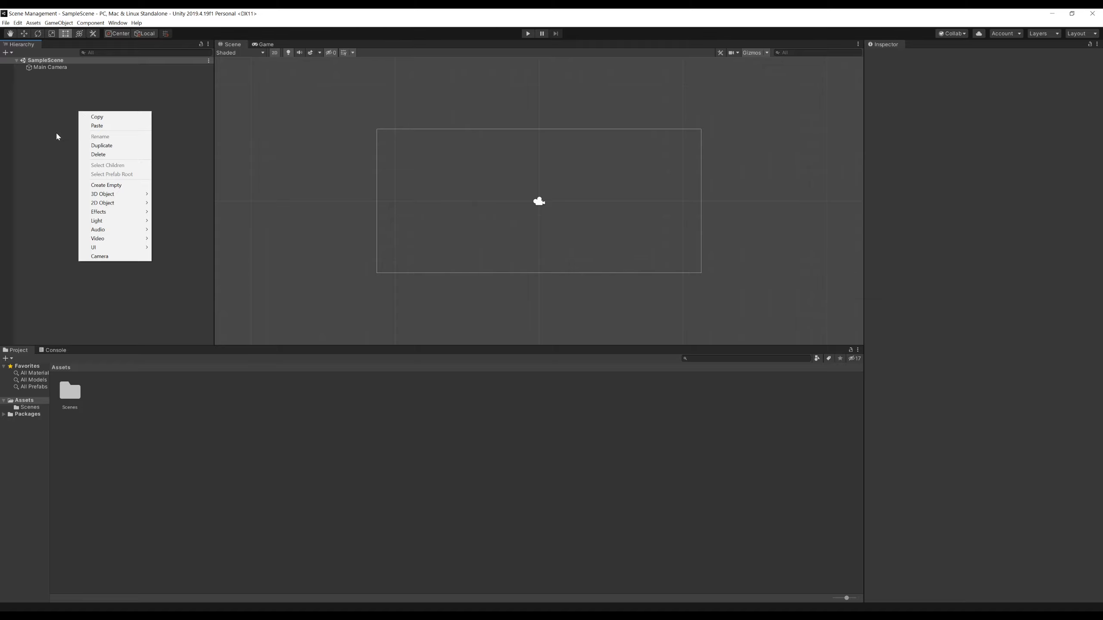
mouse_move(125, 253)
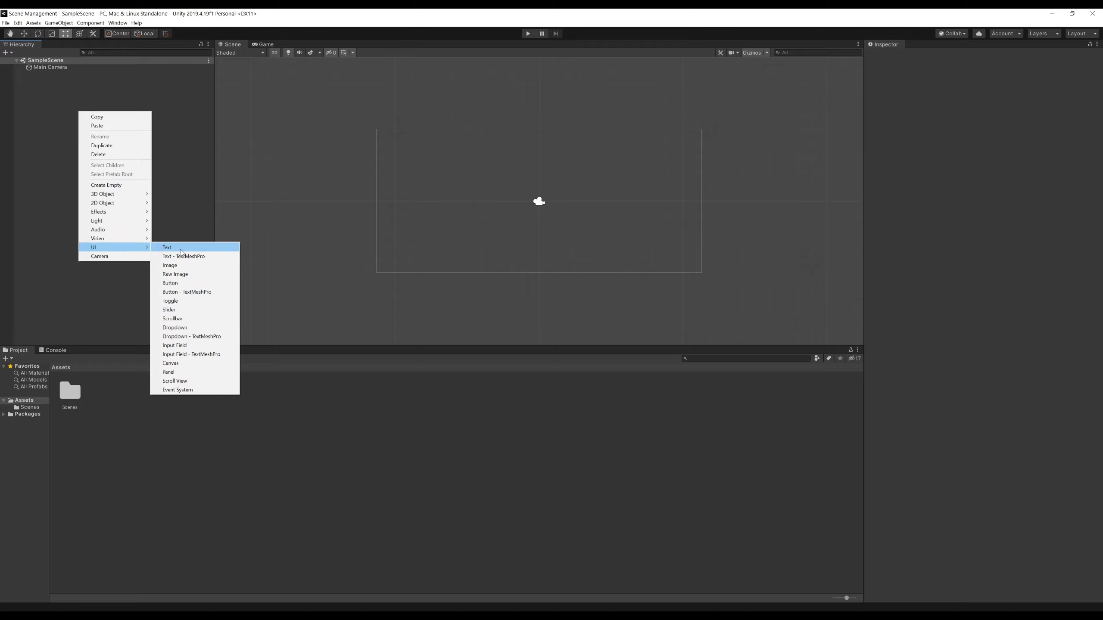
click(62, 121)
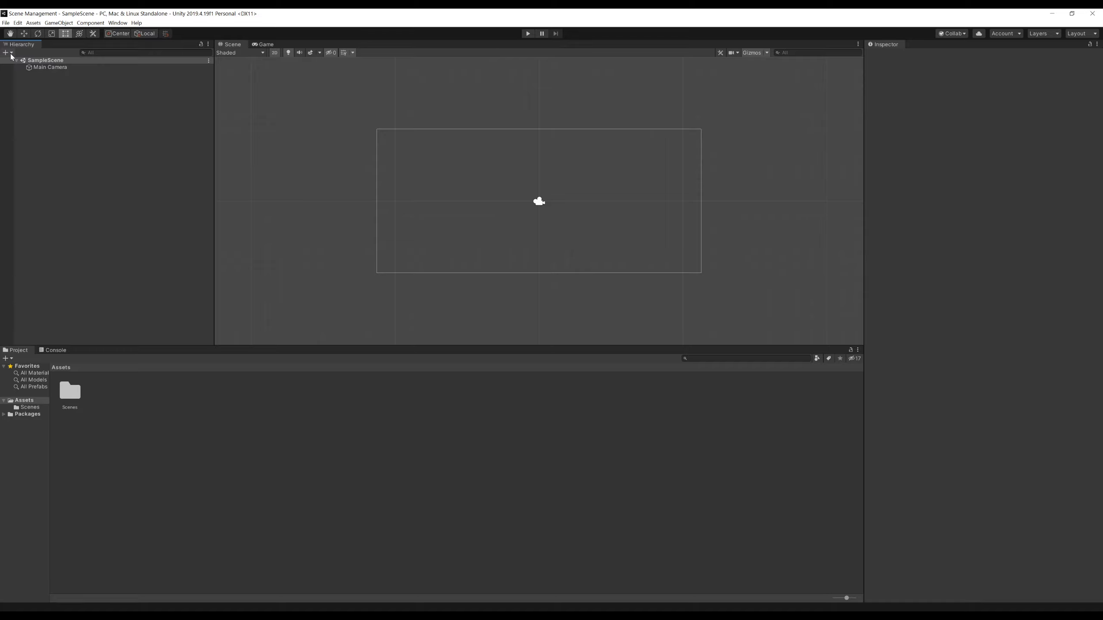
- Add a UI Text object to the sample scene
click(9, 54)
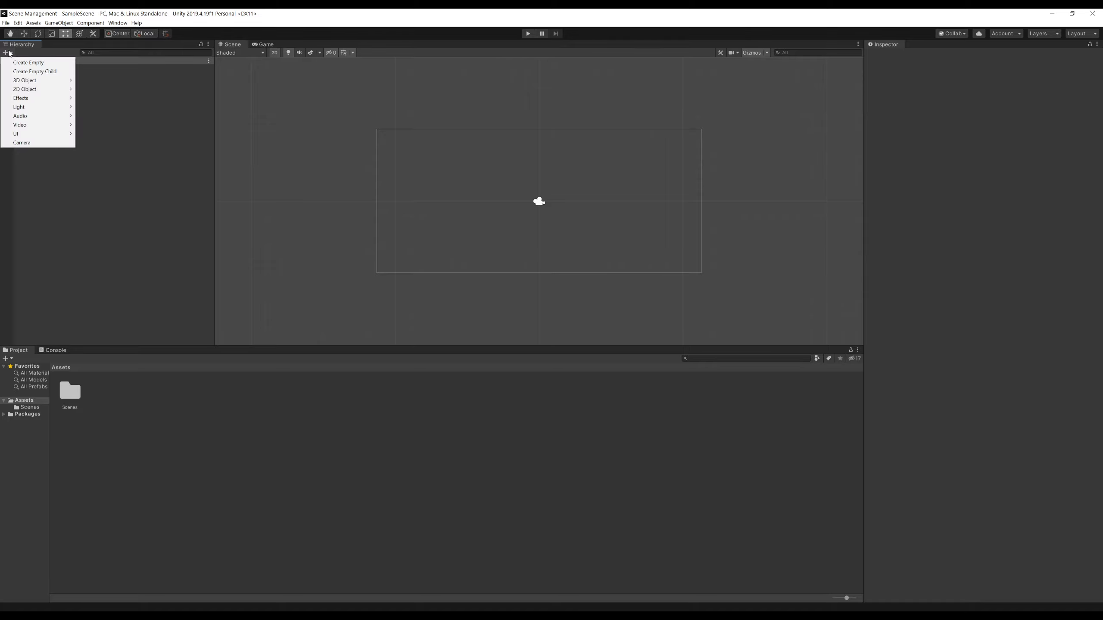
mouse_move(67, 134)
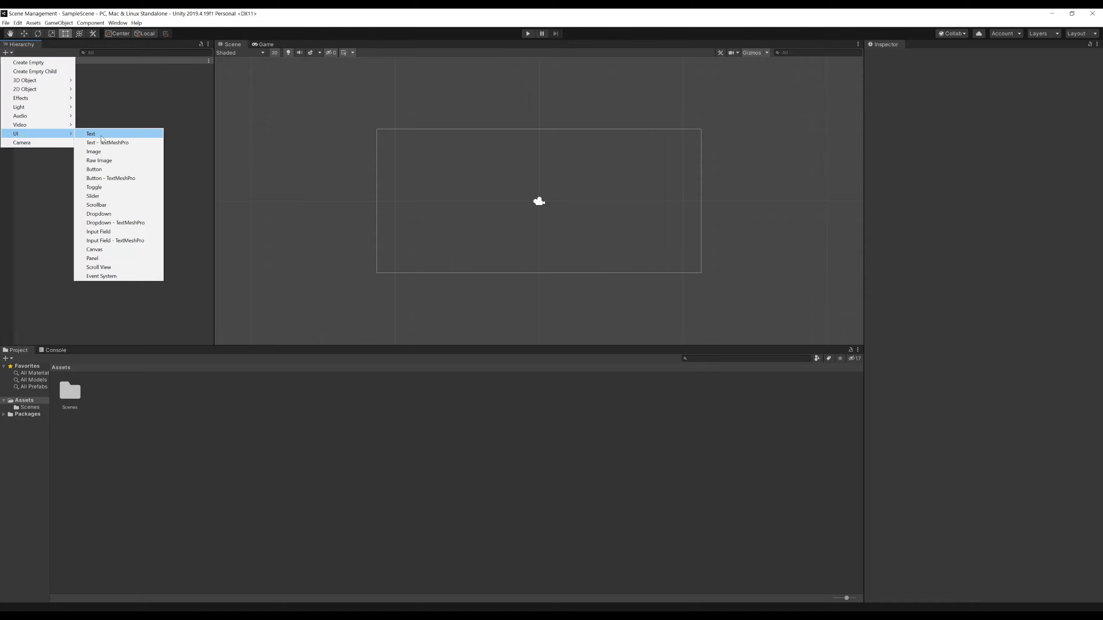
click(103, 138)
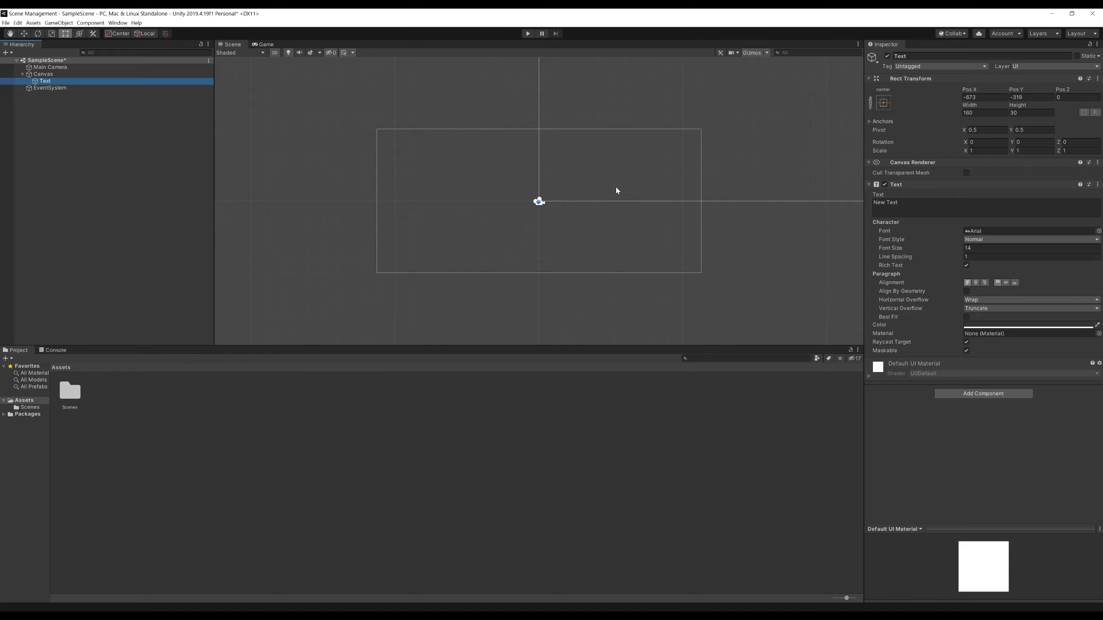
- Set the font size of the new Text object to 75
scroll(610, 189, down, 5)
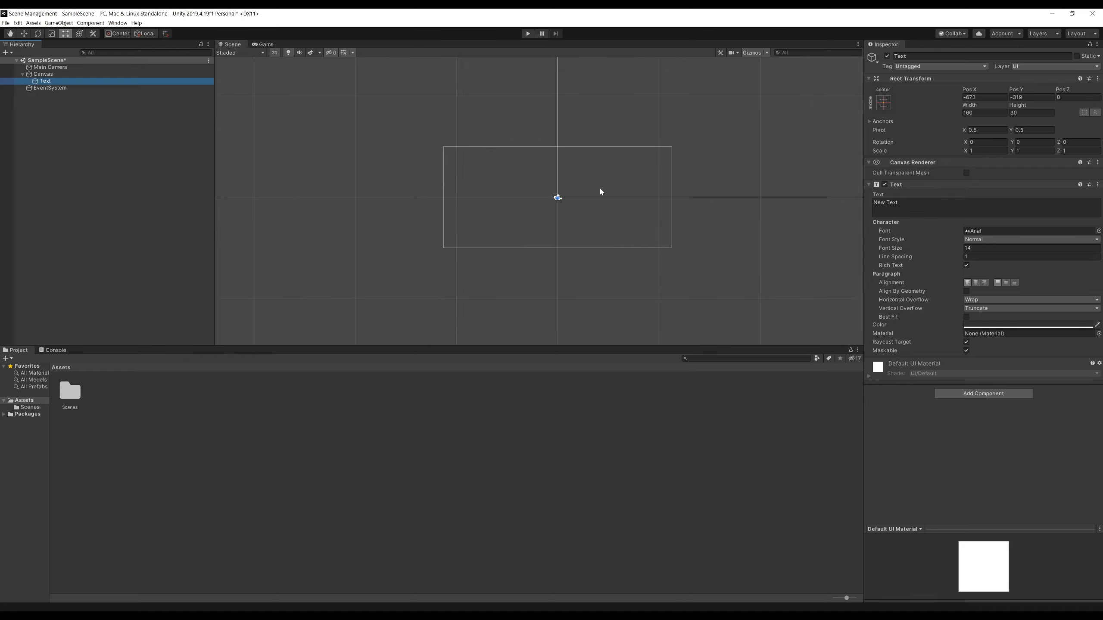
scroll(608, 175, down, 5)
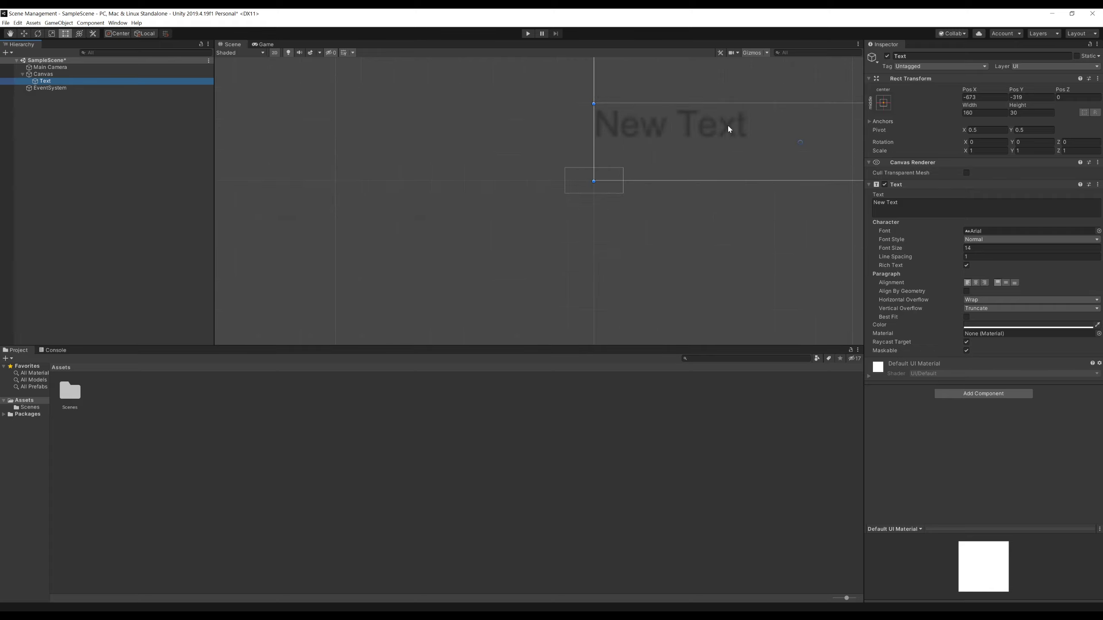
scroll(650, 139, down, 3)
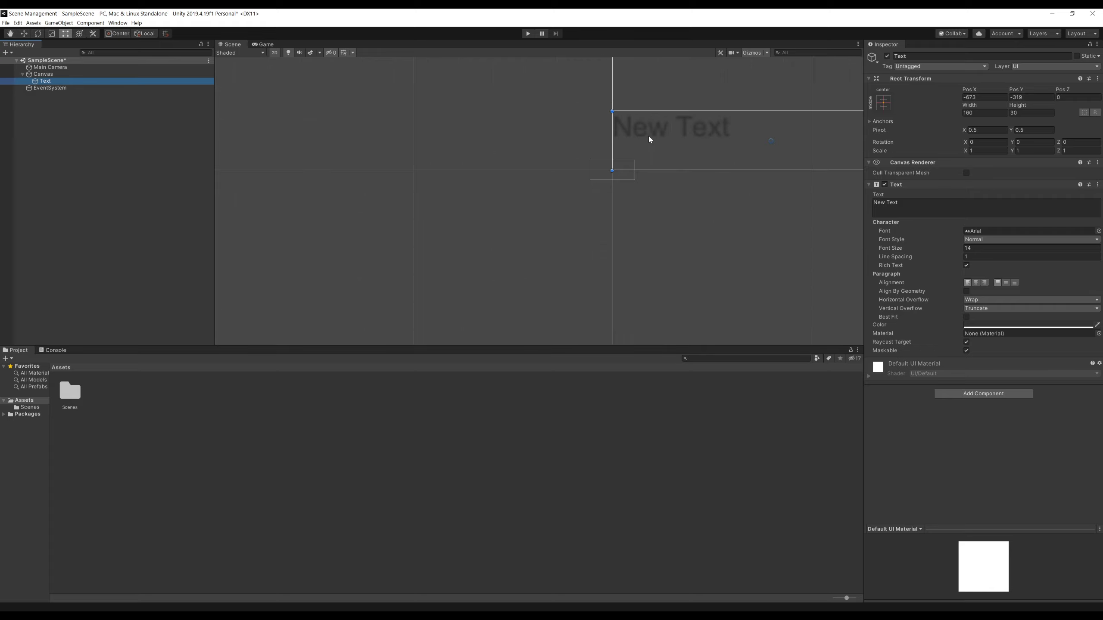
middle_drag(711, 206, 459, 317)
middle_drag(674, 178, 646, 121)
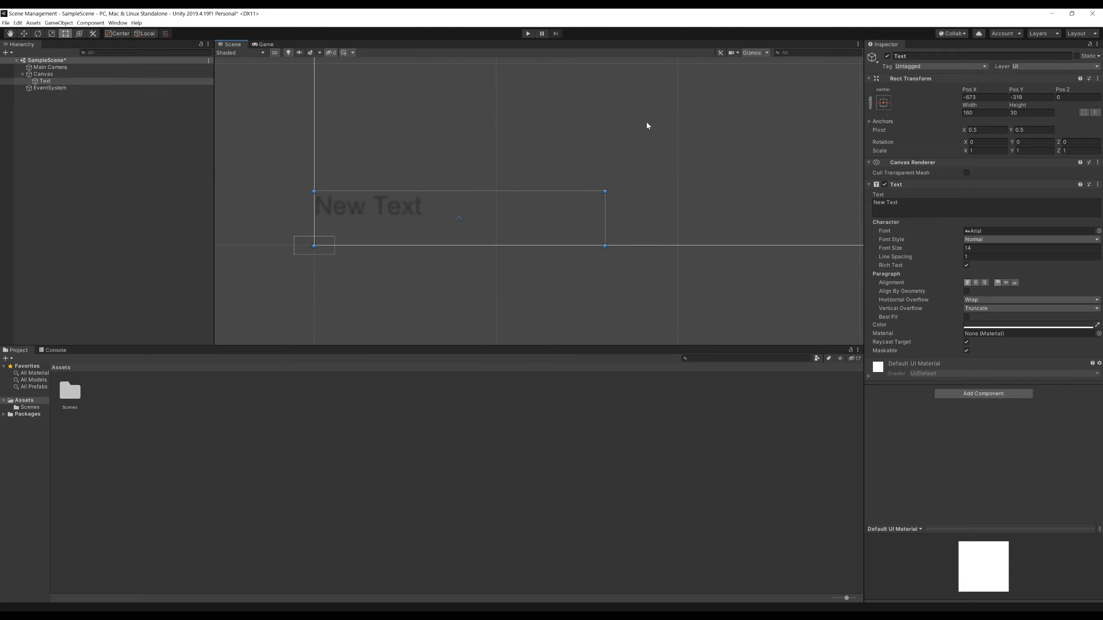
click(46, 82)
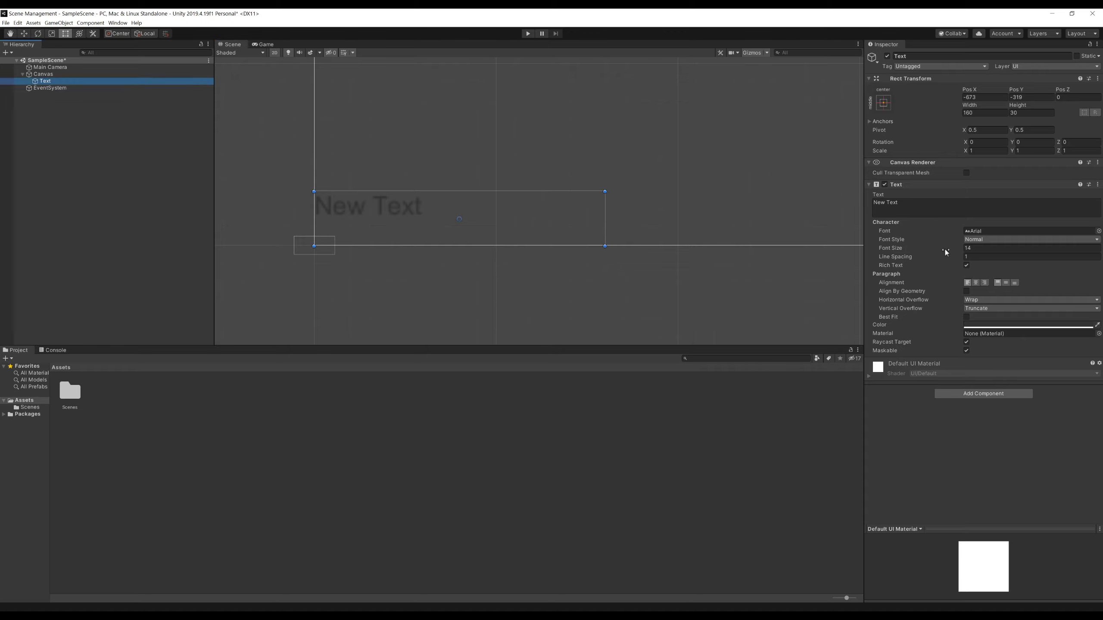
click(999, 249)
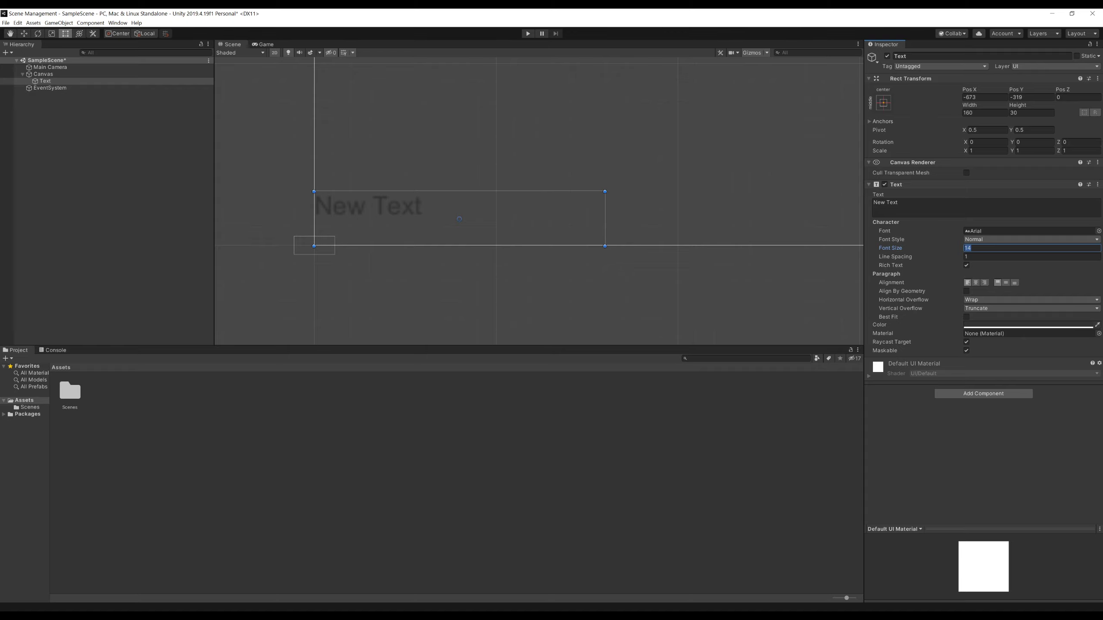
text(75)
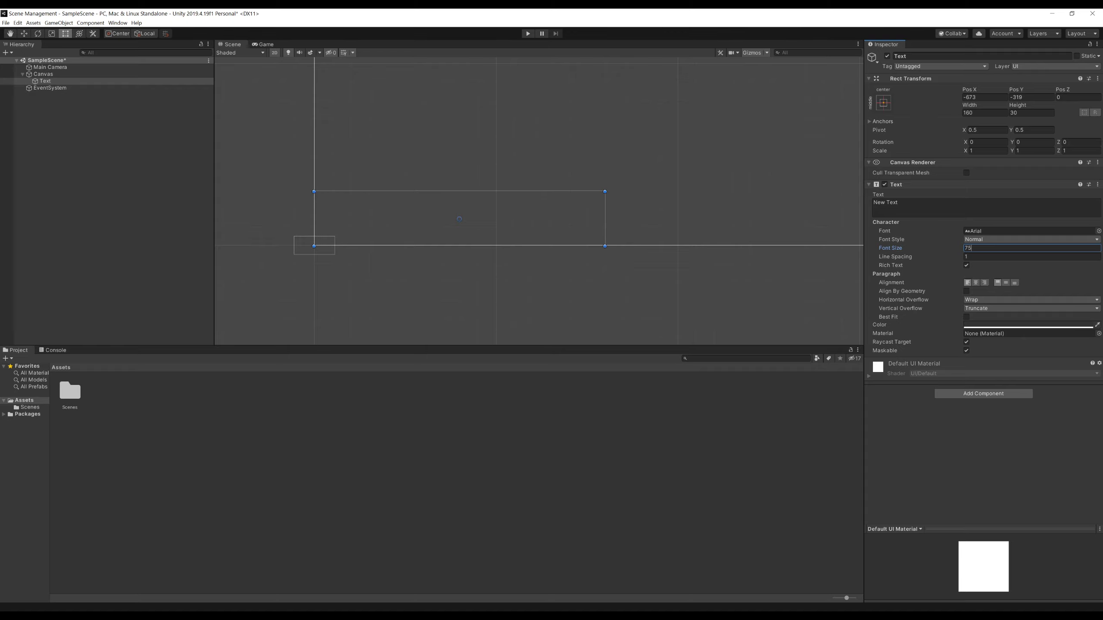
- Replace the Text object's content with "Game Menu"
click(936, 209)
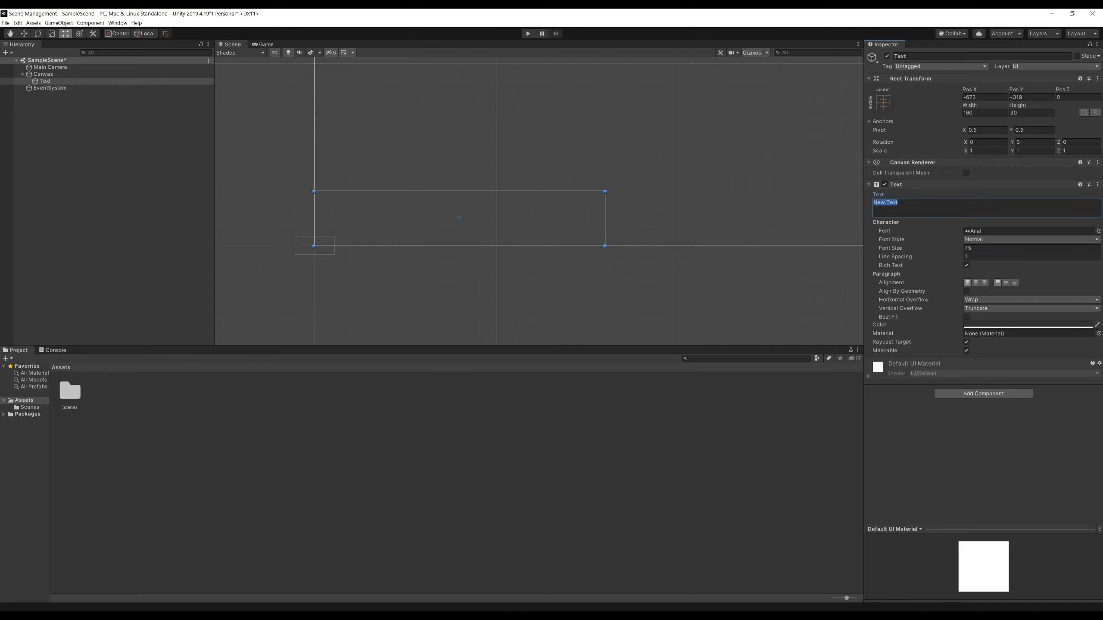
key(BackSpace)
text(Game Menu)
- Move the text box away from the canvas's lower-left corner to about X -425, Y -103
drag(426, 215, 528, 109)
scroll(639, 170, down, 1)
scroll(685, 139, down, 3)
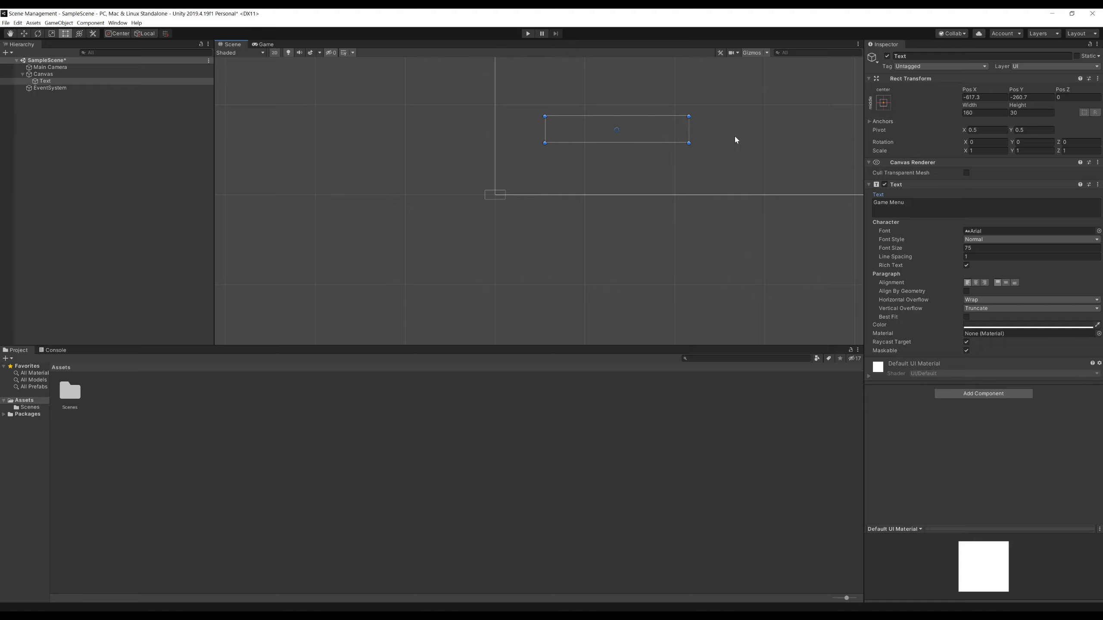
middle_drag(773, 98, 630, 252)
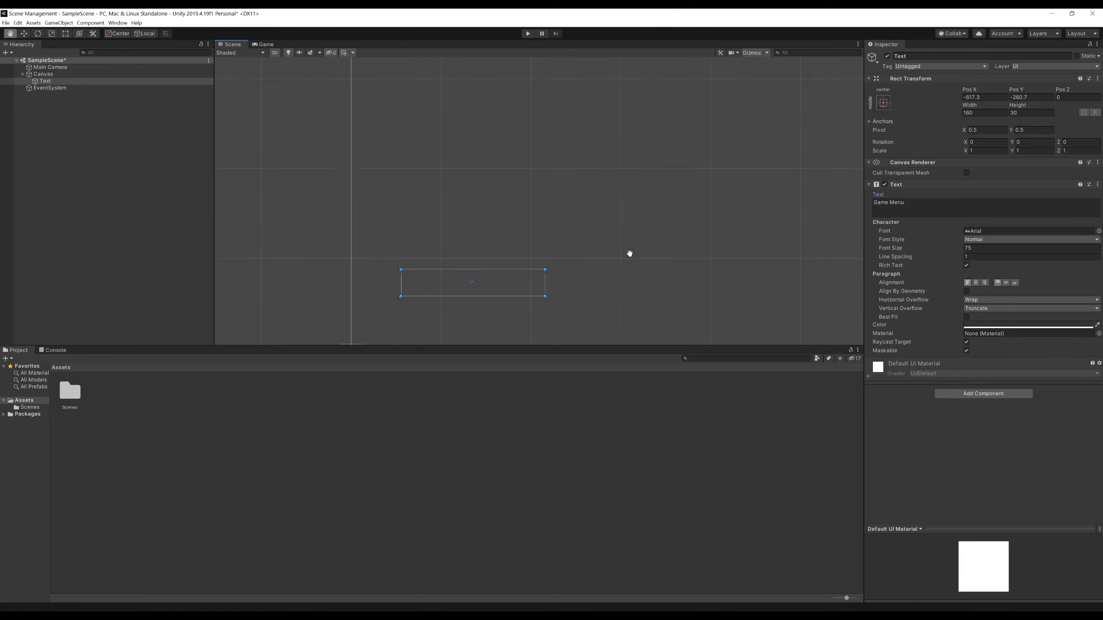
drag(462, 286, 633, 144)
- Enlarge the Game Menu text box to about 444 by 92 and place it centred horizontally on the canvas at Y 117
scroll(670, 194, down, 3)
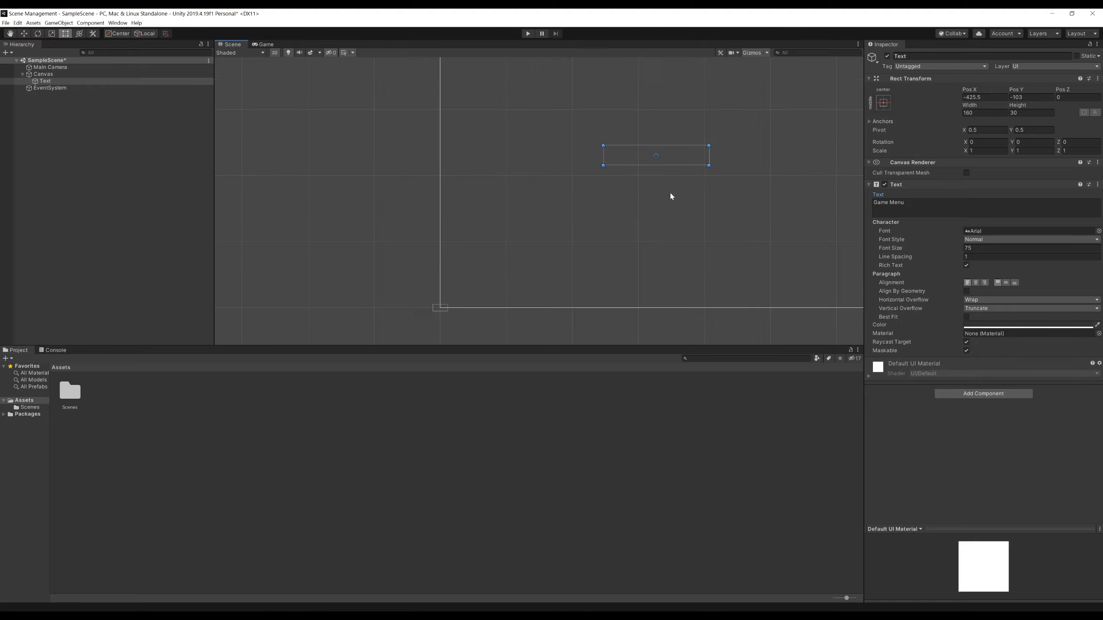
scroll(676, 183, down, 2)
scroll(793, 170, down, 2)
middle_drag(792, 169, 589, 278)
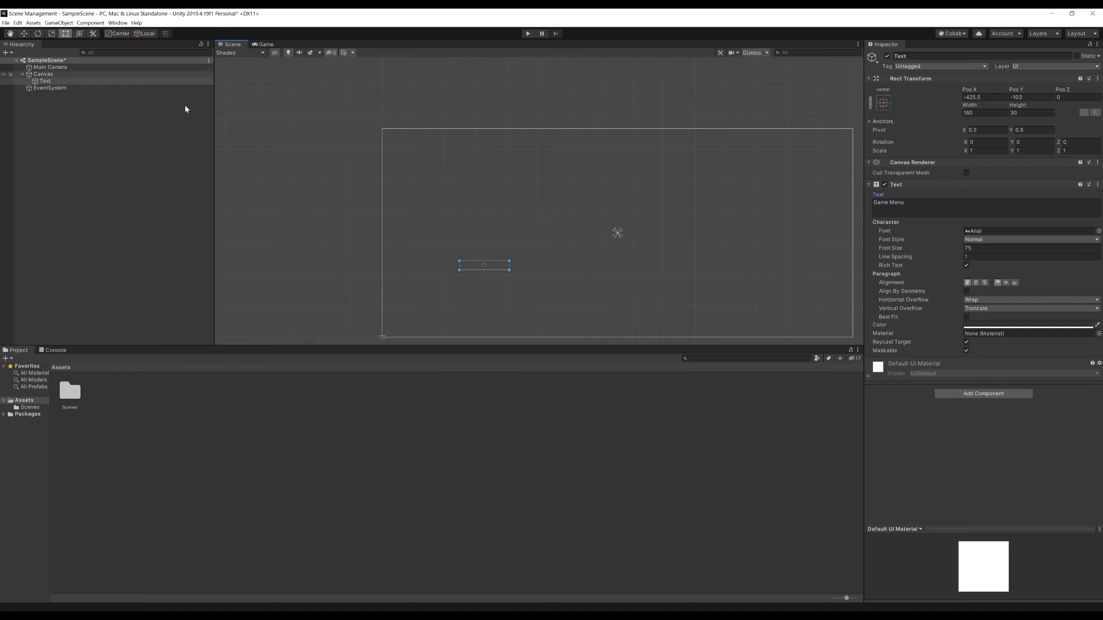
drag(509, 260, 599, 241)
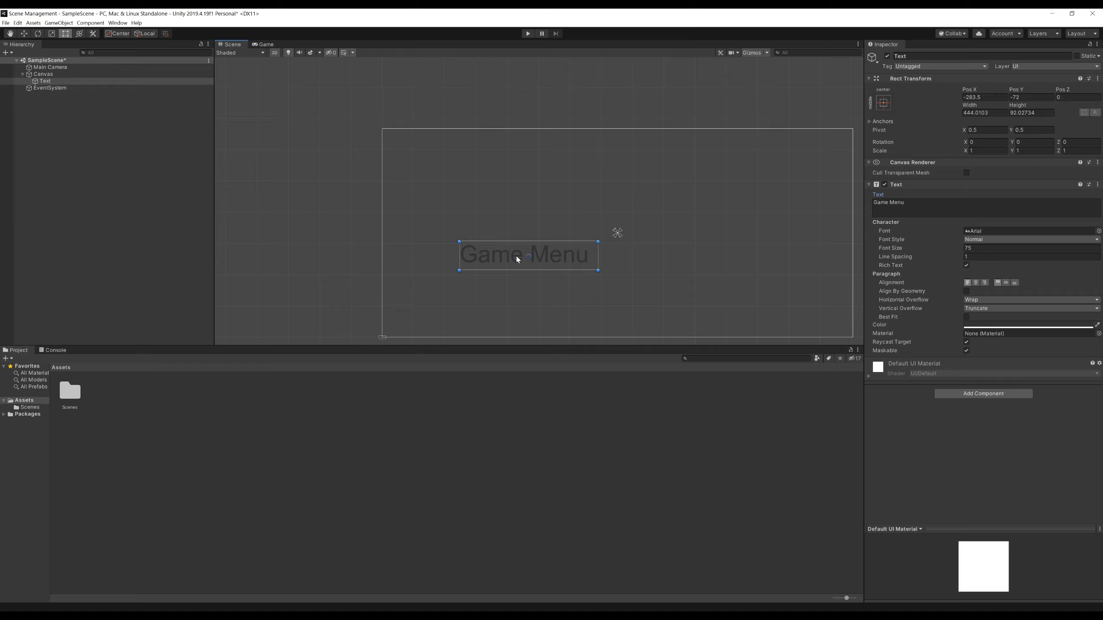
drag(516, 259, 610, 200)
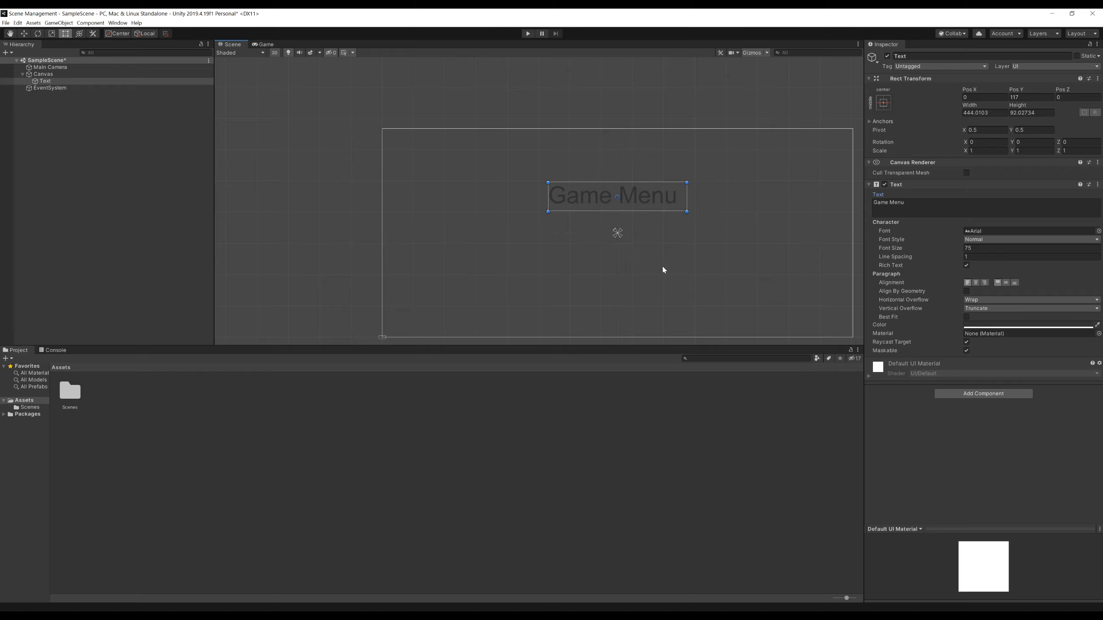
- Compare the title's placement between the Game view and the Scene view
click(264, 45)
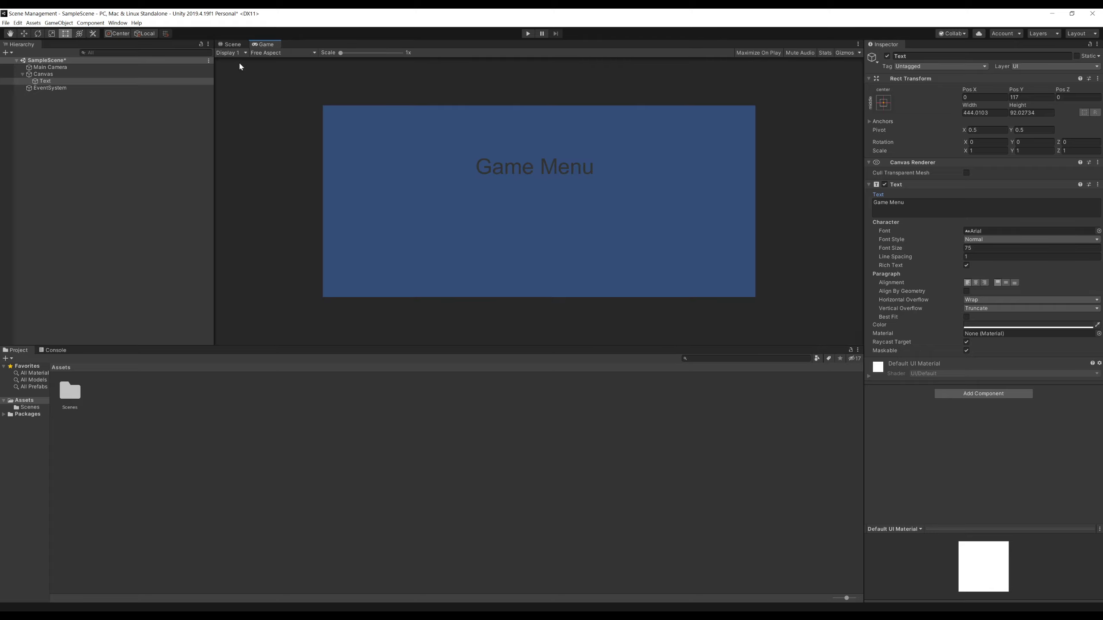
click(230, 45)
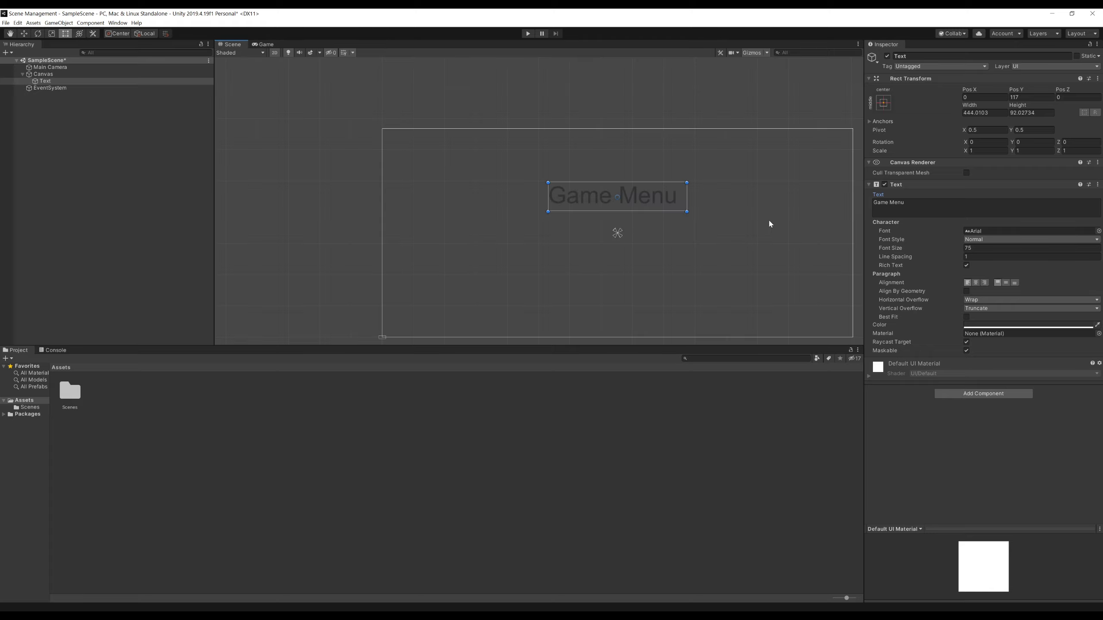
middle_drag(770, 222, 698, 185)
click(263, 44)
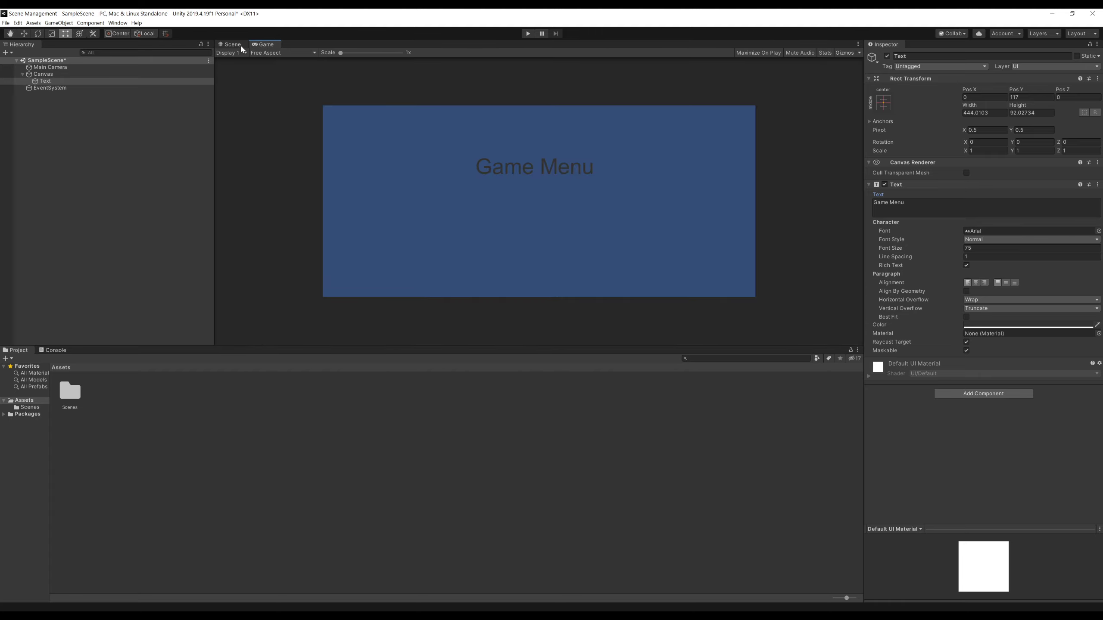
click(231, 44)
click(263, 44)
click(231, 44)
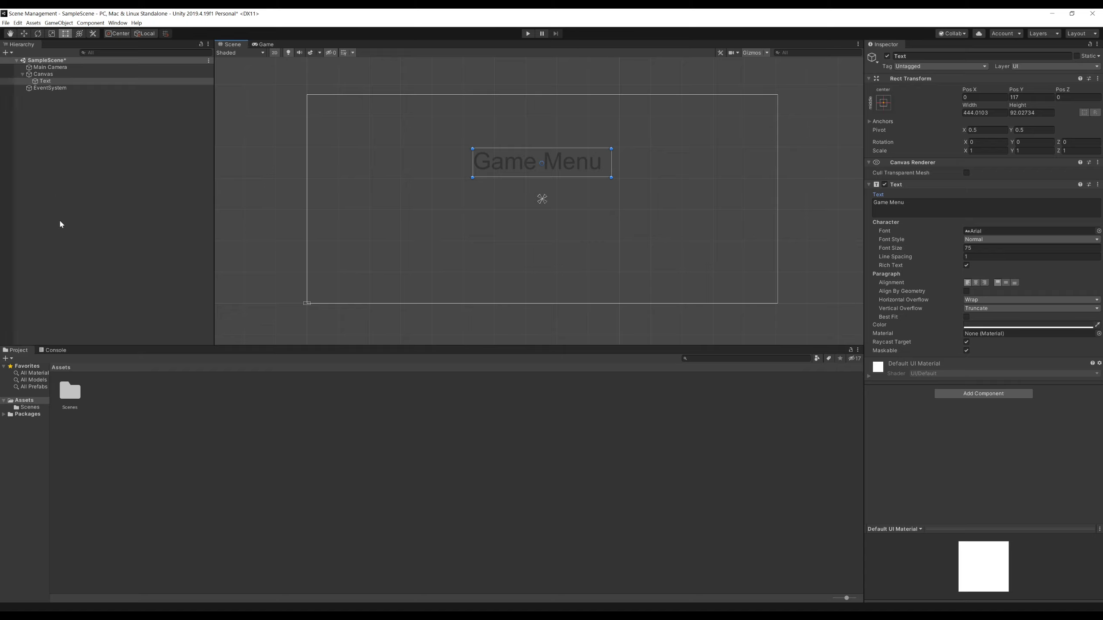
- Add a standard UI Button to the canvas
right_click(63, 123)
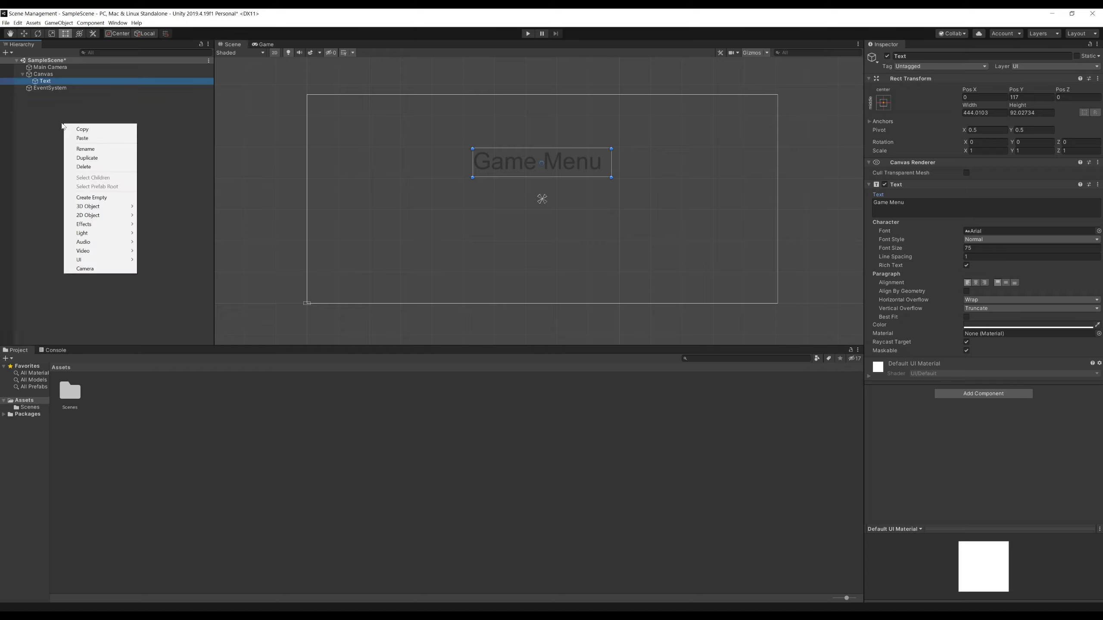
mouse_move(113, 260)
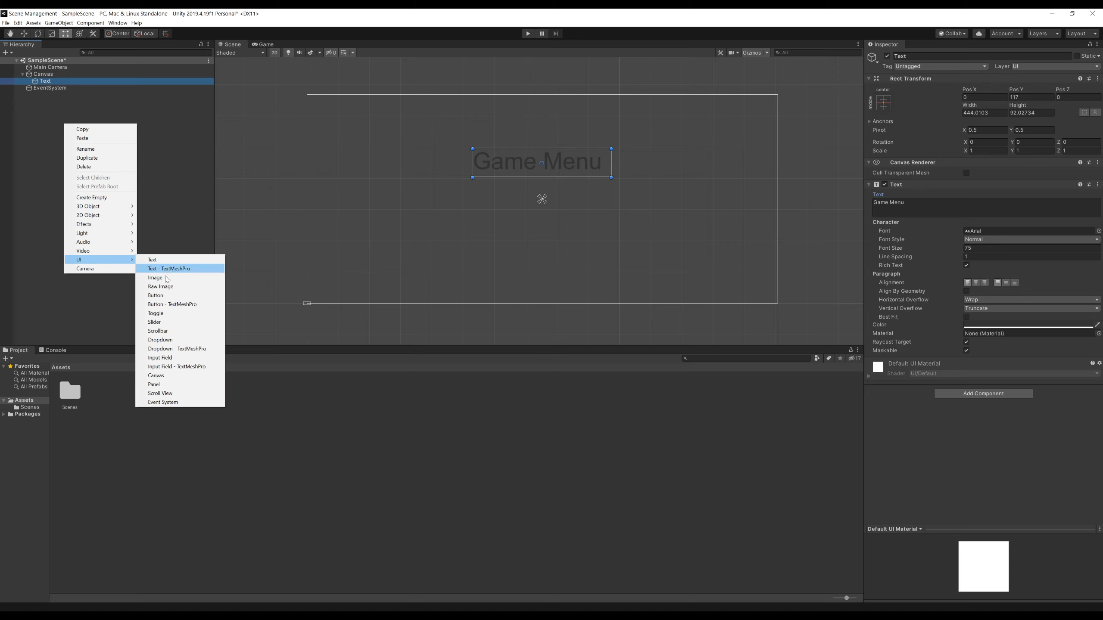
click(156, 296)
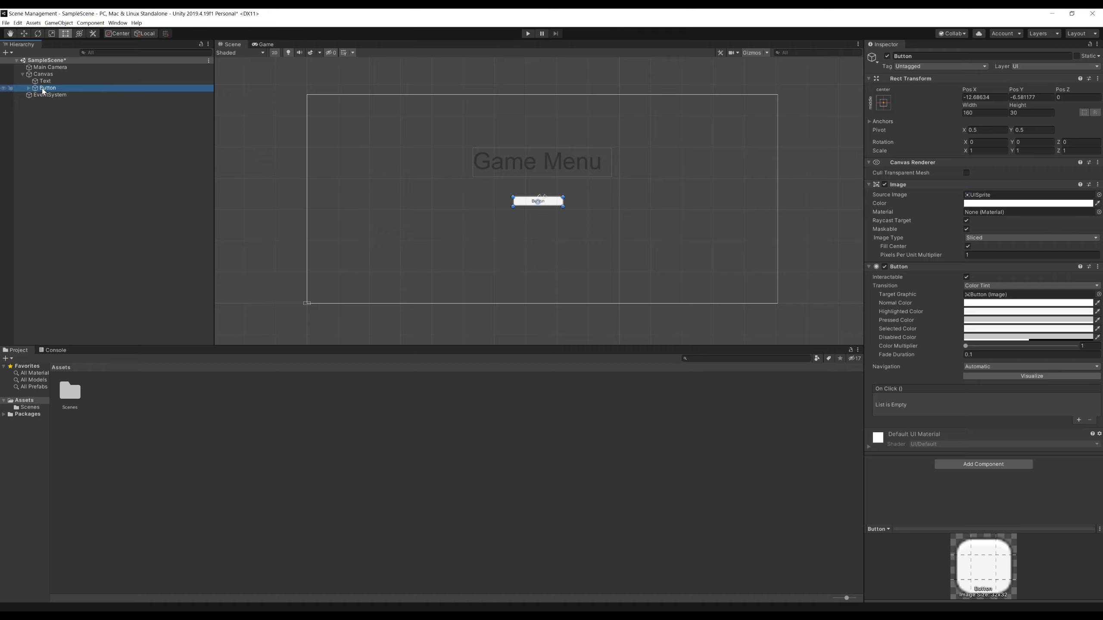
- Change the label text of the new button to "Credits"
click(29, 88)
click(51, 98)
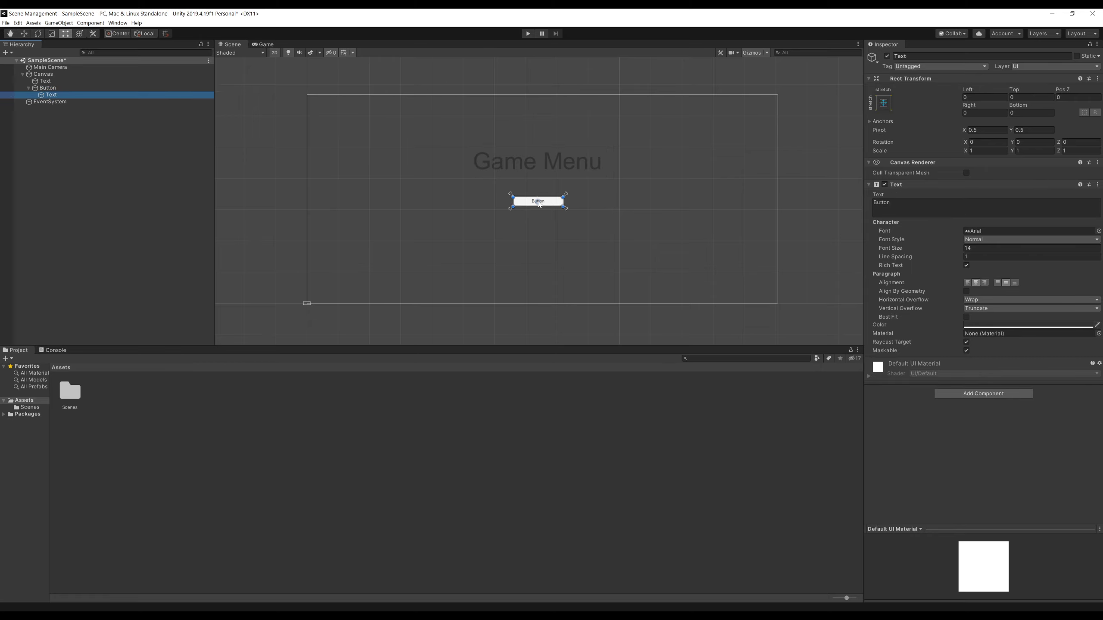
click(917, 207)
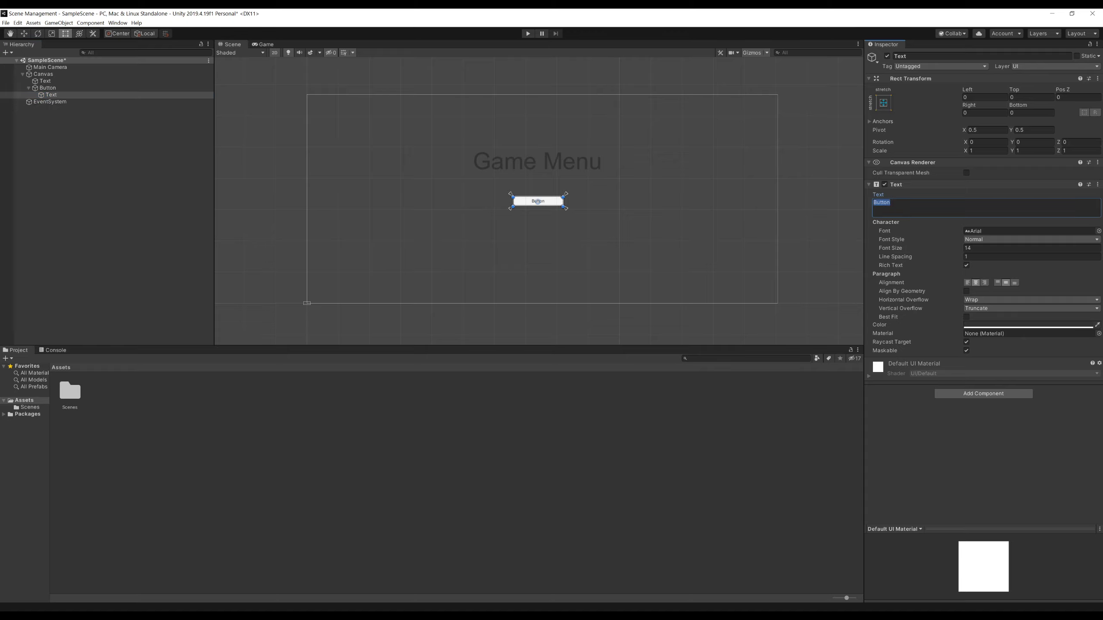
key(BackSpace)
text(Credits)
- Resize the Credits button to about 185 by 64 and preview the menu layout in the Game view
click(53, 88)
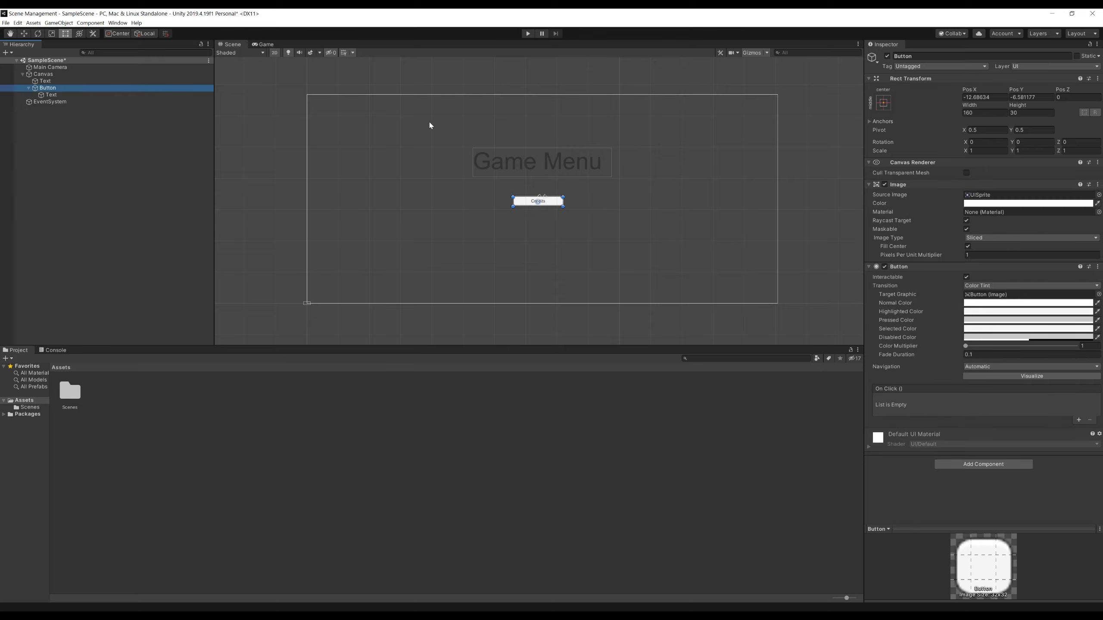
mouse_move(557, 203)
mouse_down()
mouse_move(553, 232)
mouse_move(573, 187)
mouse_move(557, 210)
mouse_up()
click(266, 45)
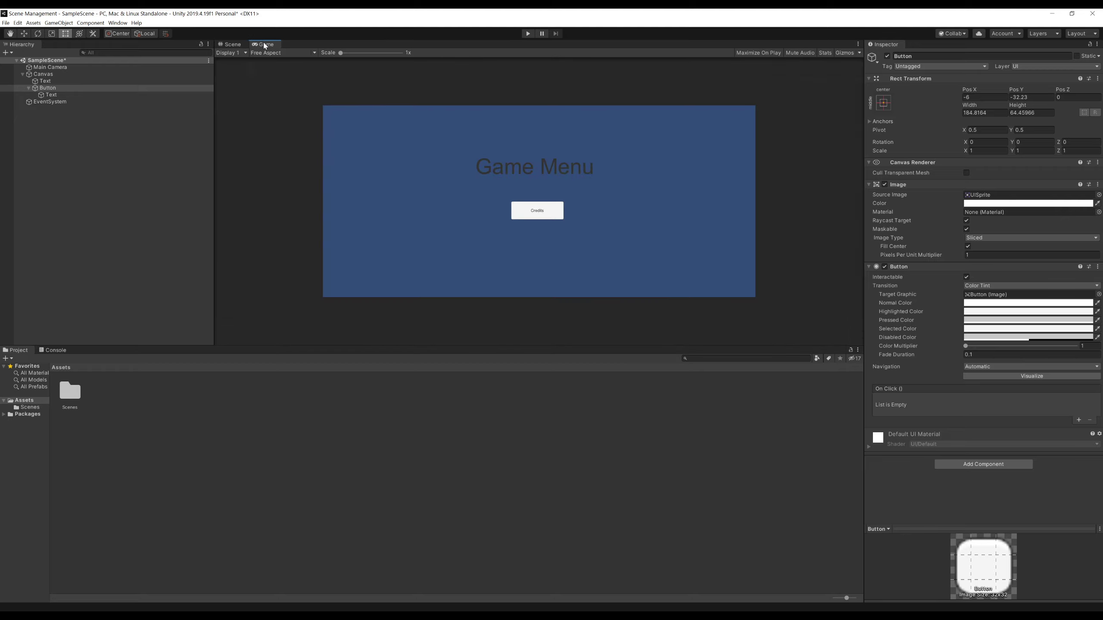
click(232, 44)
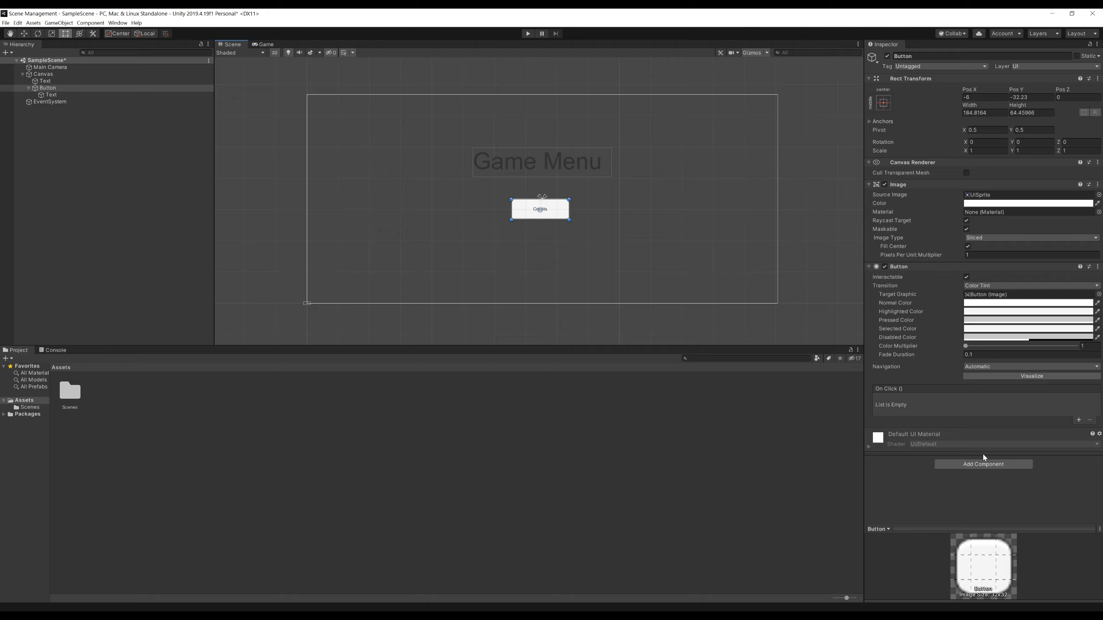
- Create a new script component named NavigateMenu and attach it to the Credits button
click(980, 466)
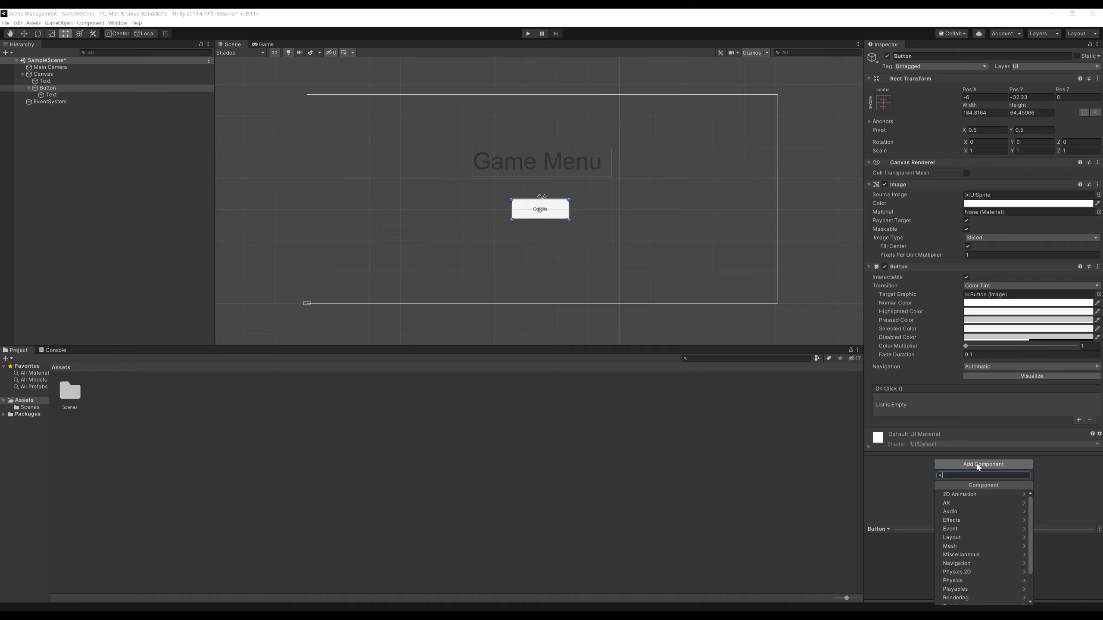
drag(1034, 508, 1034, 553)
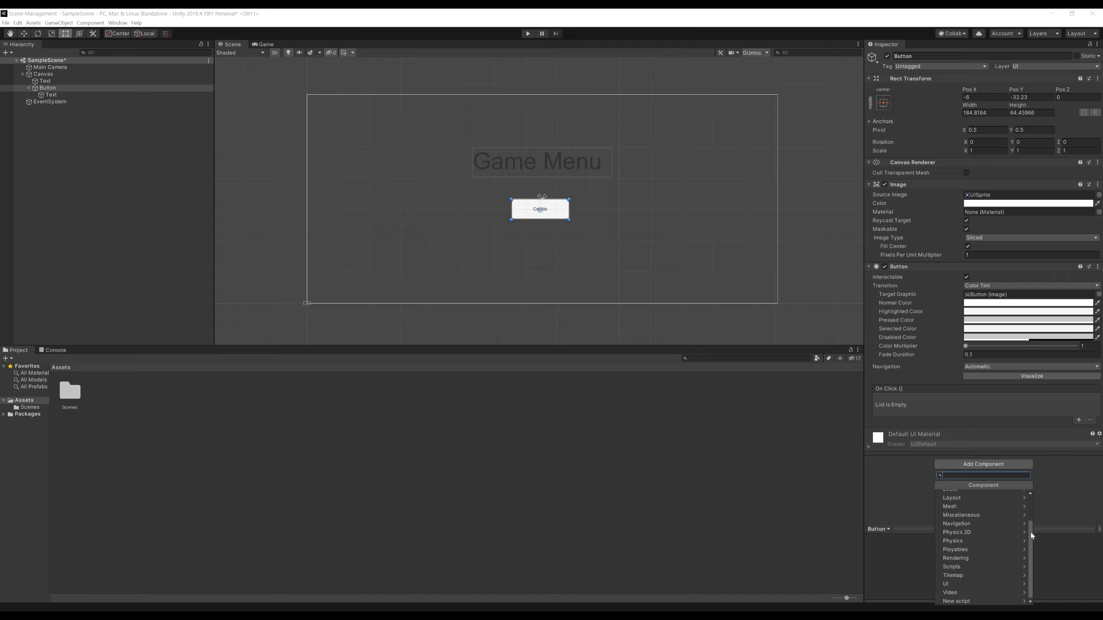
click(957, 604)
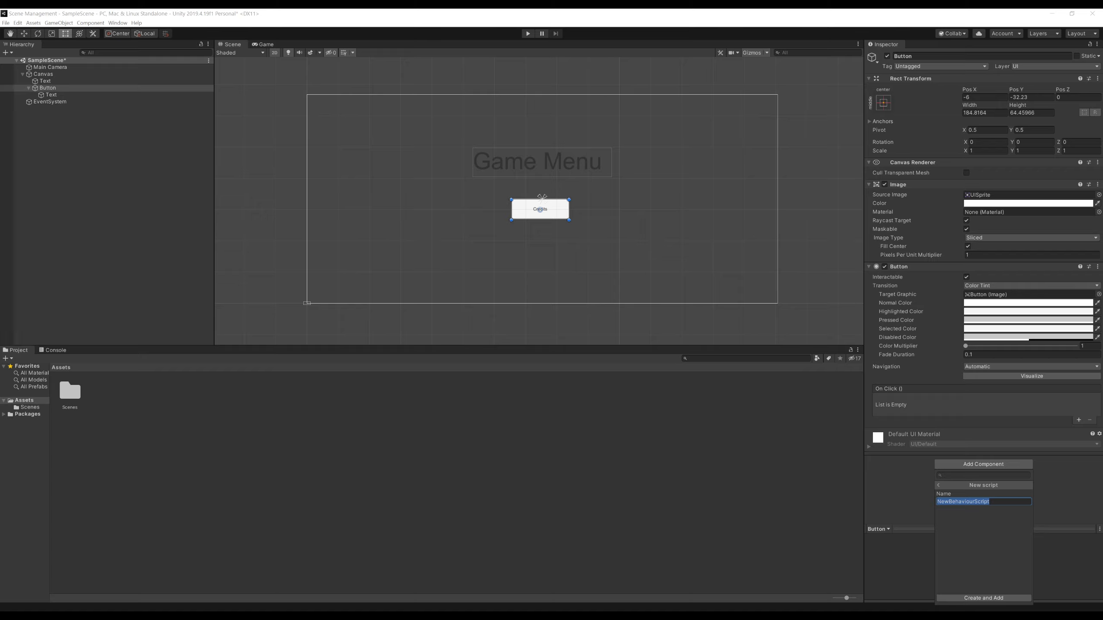
click(990, 502)
key(BackSpace)
key(BackSpace)
key(BackSpace)
key(BackSpace)
key(BackSpace)
key(BackSpace)
key(BackSpace)
key(BackSpace)
key(BackSpace)
key(BackSpace)
key(BackSpace)
key(BackSpace)
key(BackSpace)
key(BackSpace)
key(BackSpace)
key(BackSpace)
key(BackSpace)
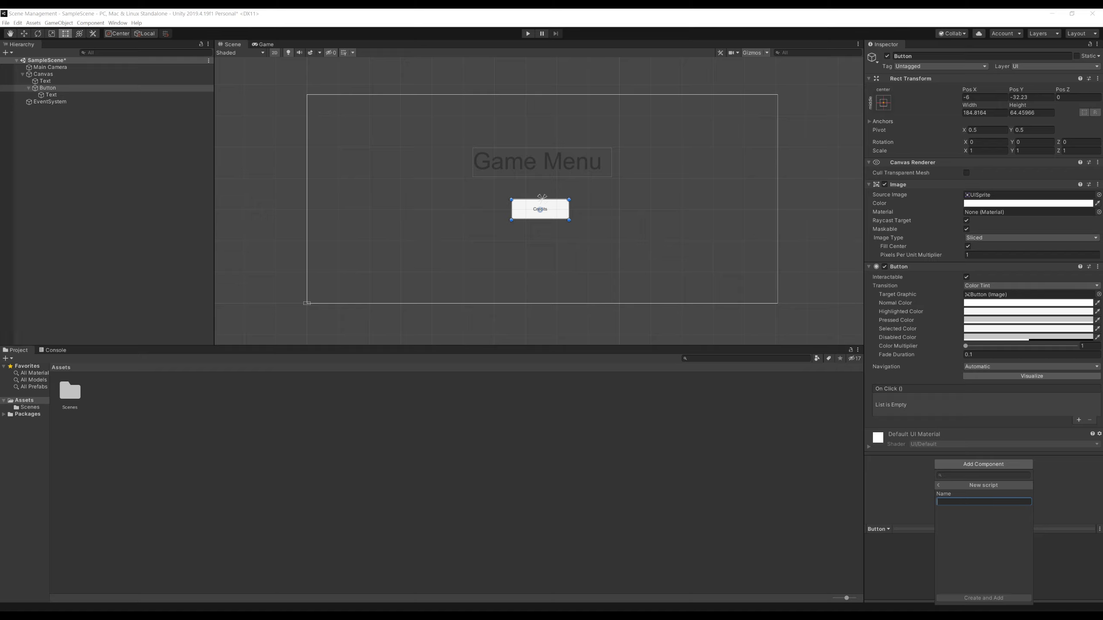
text(NavigateMenu)
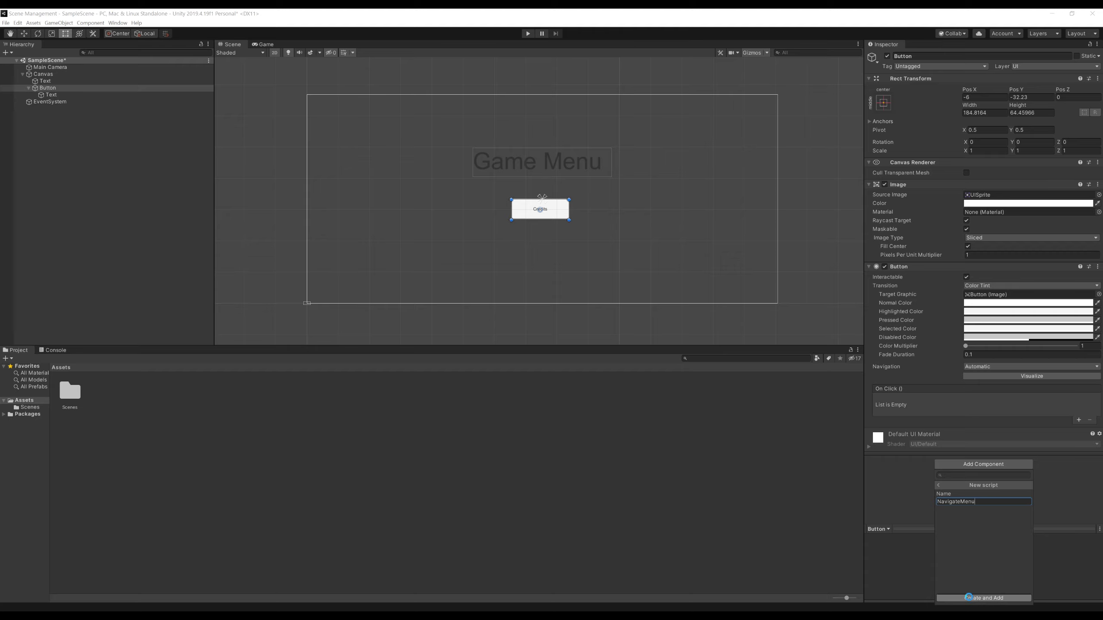
click(970, 599)
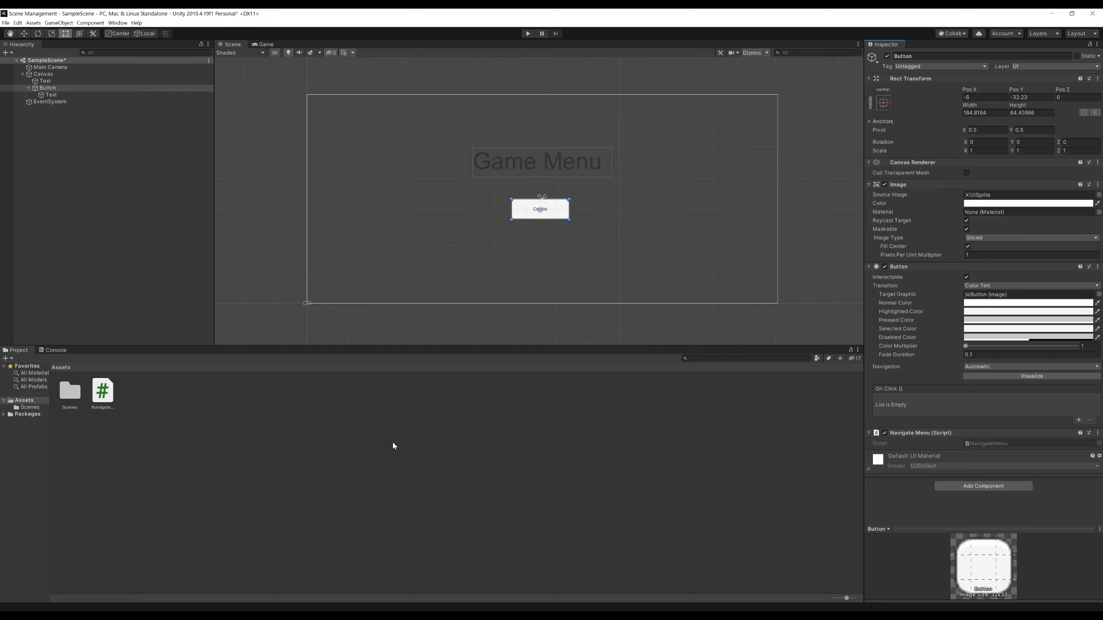
- Open the NavigateMenu script in Visual Studio and delete its default Start and Update methods with their comments
click(103, 392)
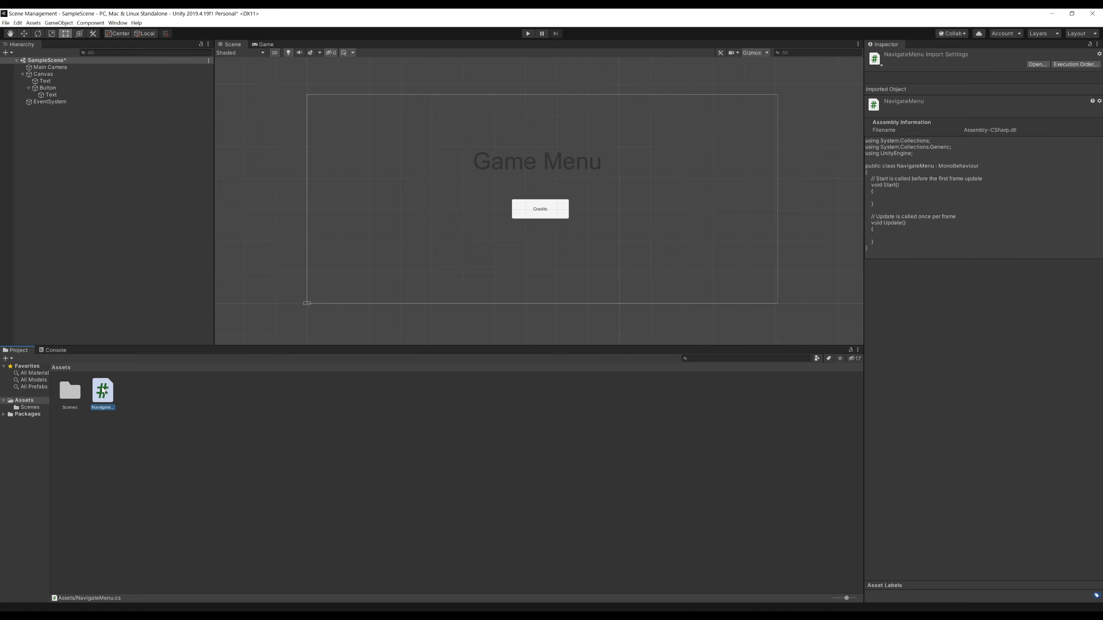
double_click(104, 390)
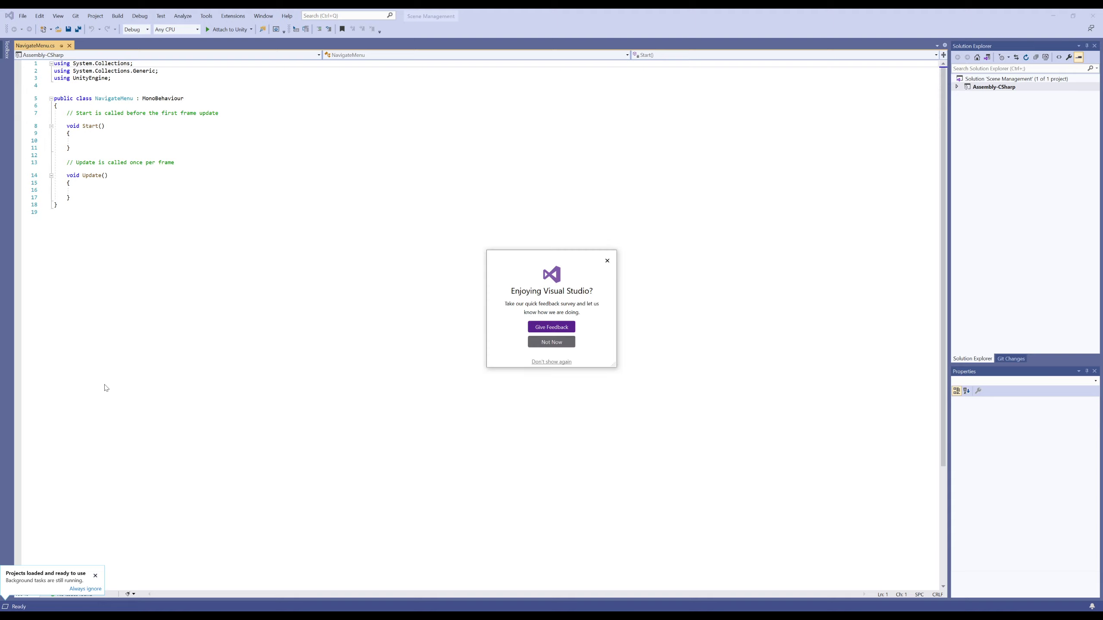
click(608, 261)
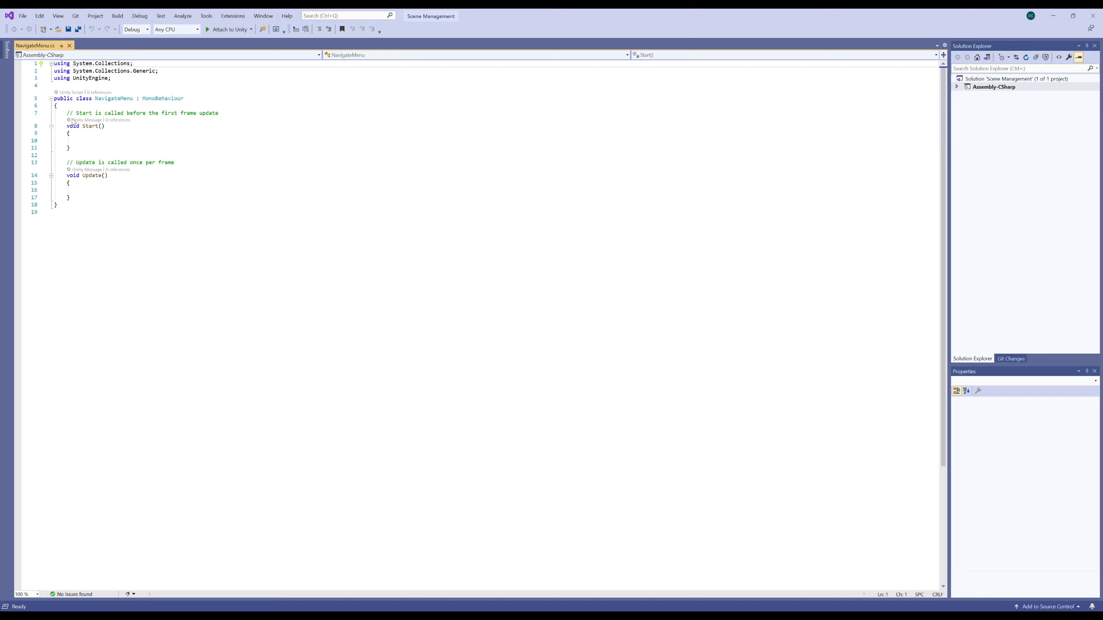
drag(64, 113, 70, 198)
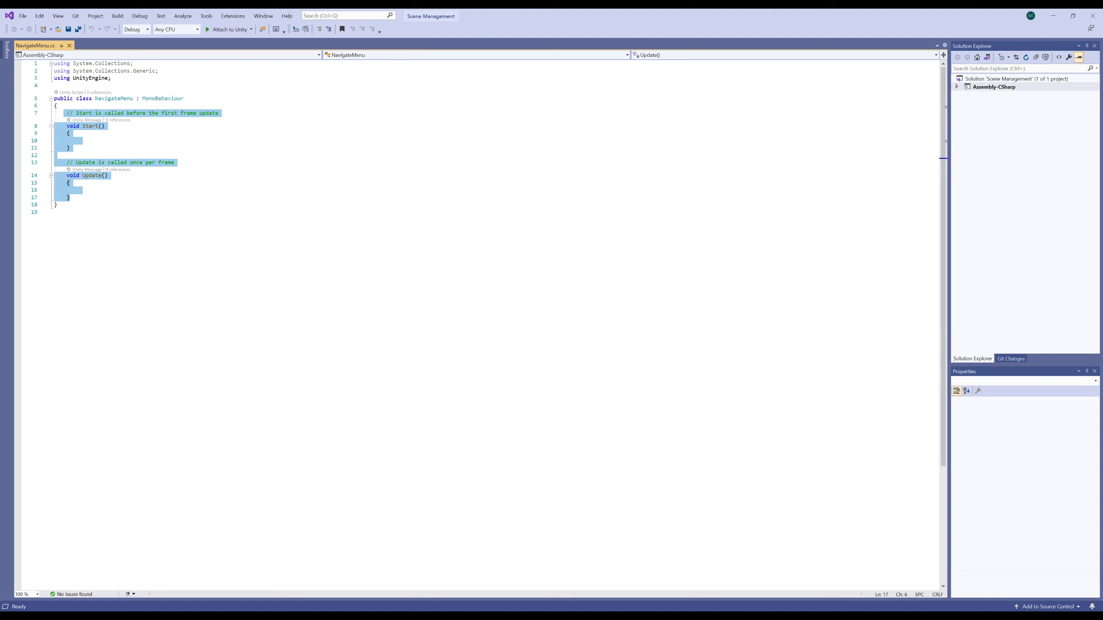
key(Delete)
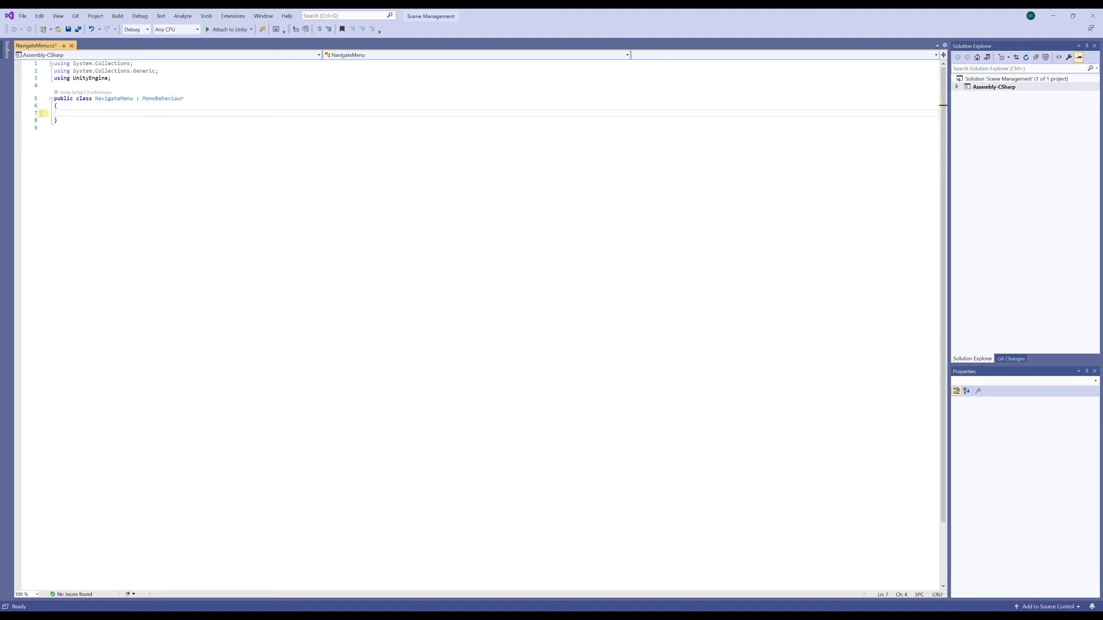
- Declare a public void method SwitchScene() with an empty body inside the NavigateMenu class
text(public void S)
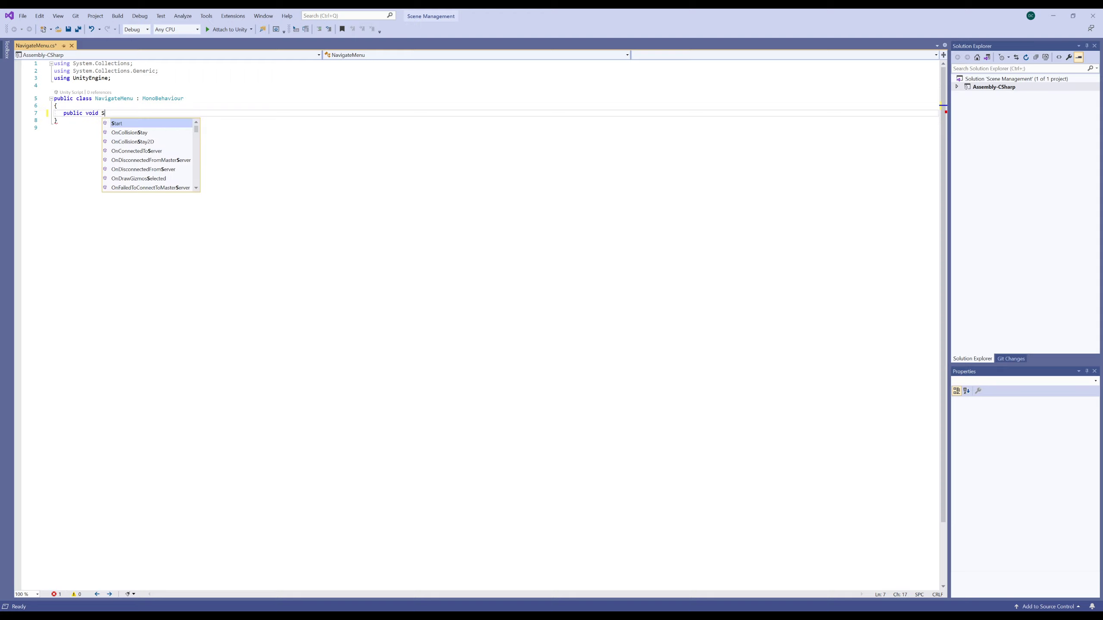
text(witchSc)
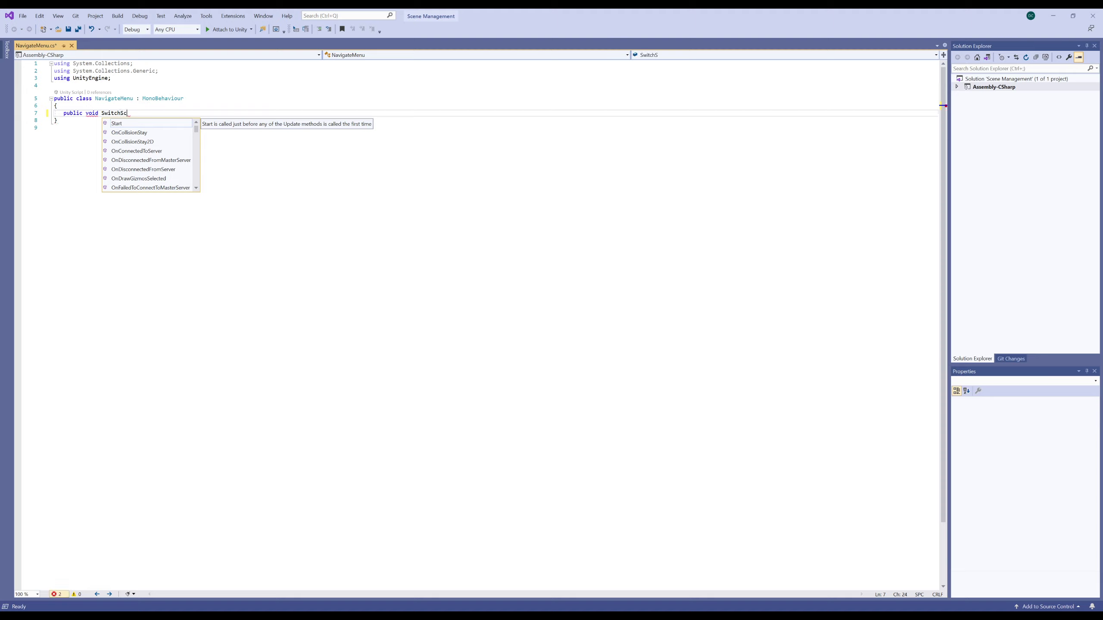
text(ene() {)
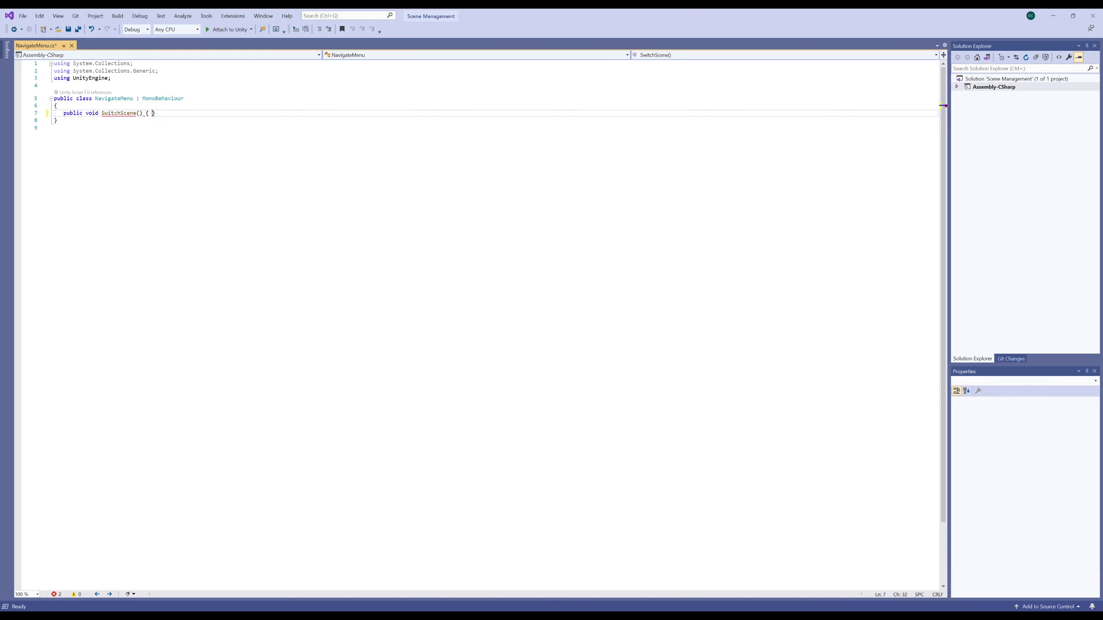
key(Return)
text({)
key(Return)
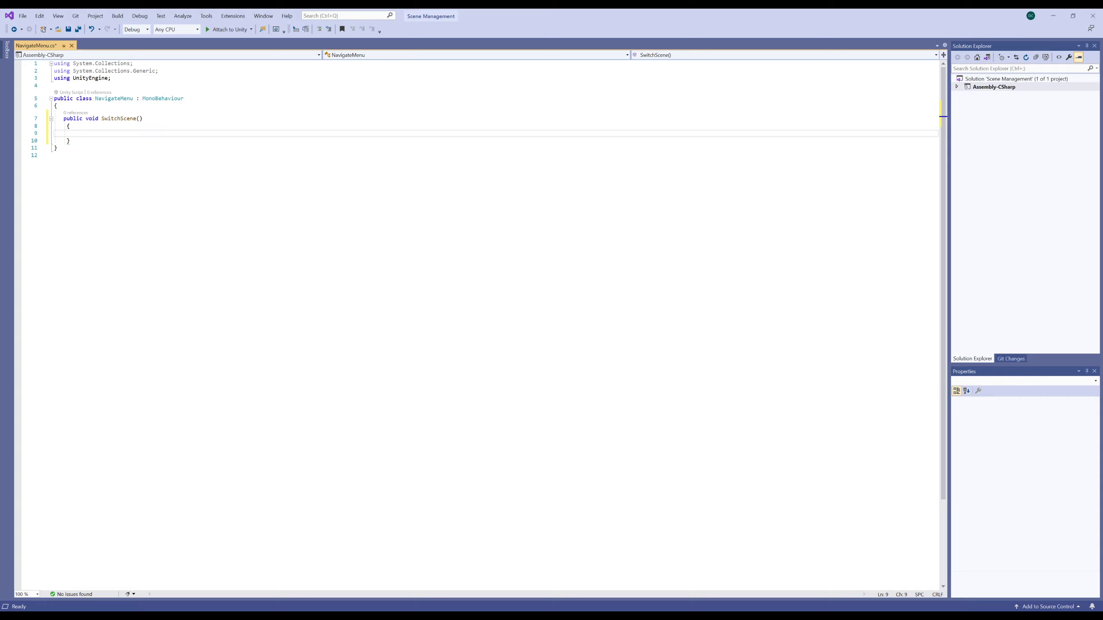
- Give the SwitchScene method a string parameter named sceneName
click(140, 119)
text(string )
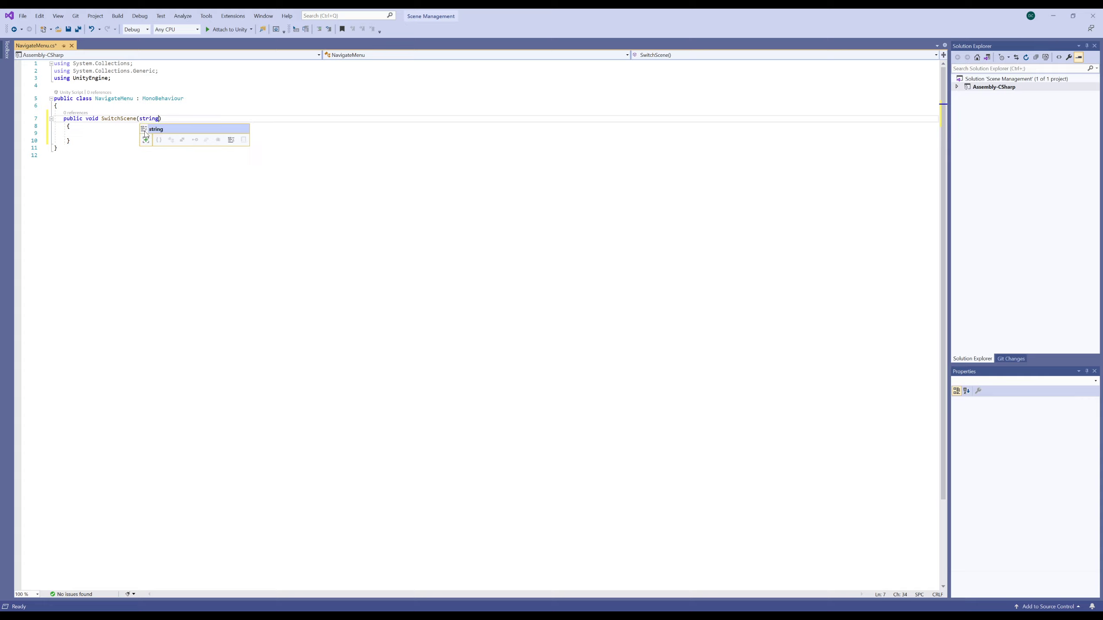
text(sc)
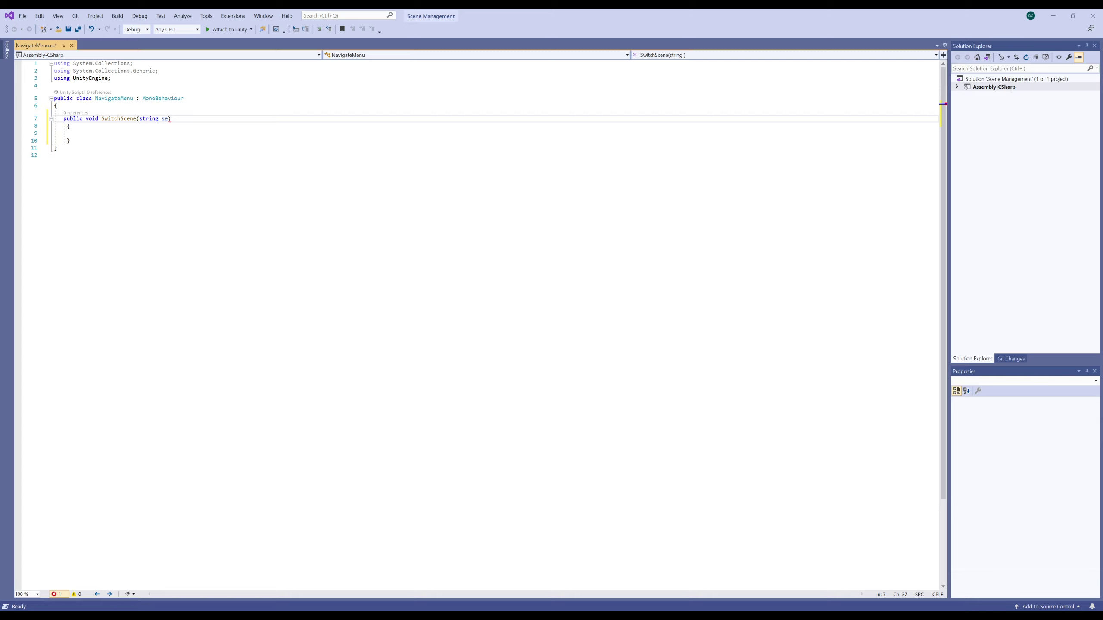
text(eneName)
key(Down)
key(Down)
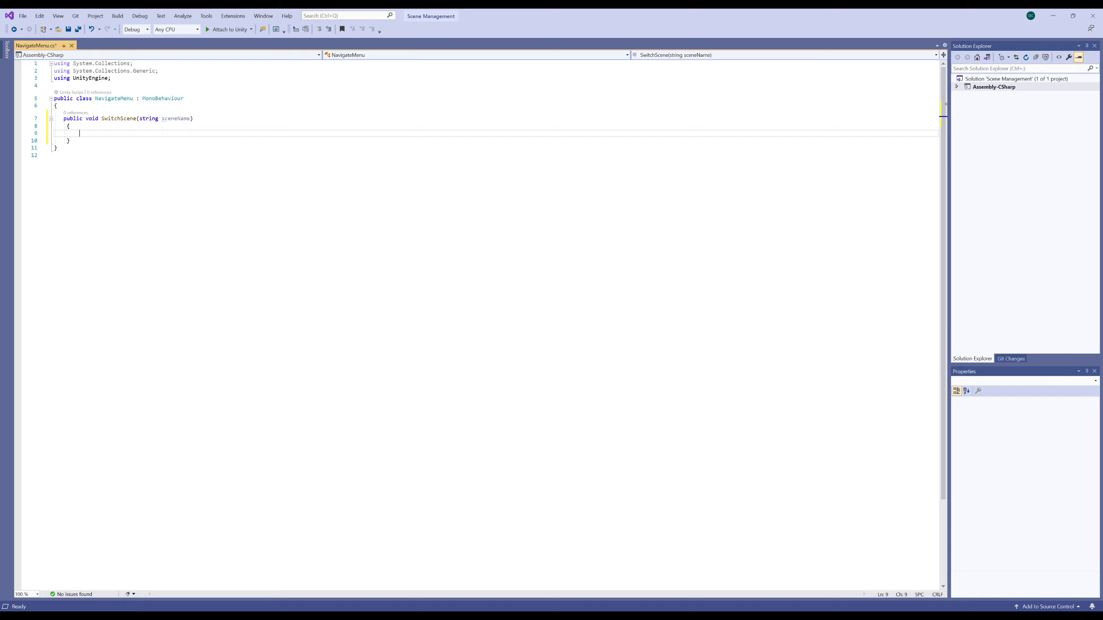
- Add the directive "using UnityEngine.SceneManagement;" below the existing using UnityEngine line
click(112, 79)
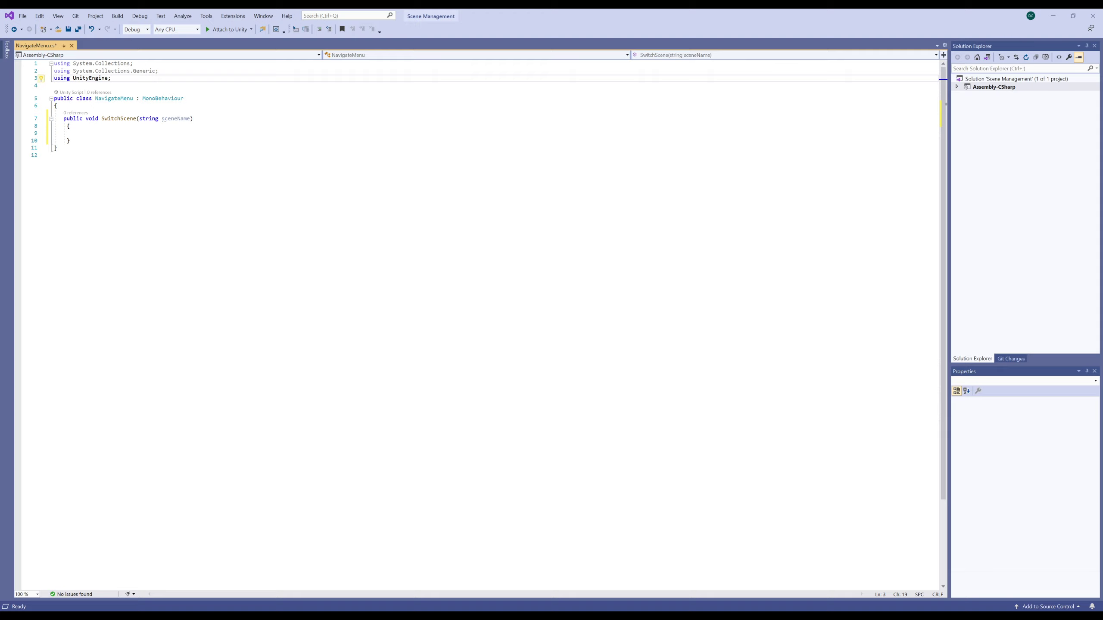
key(Return)
text(using )
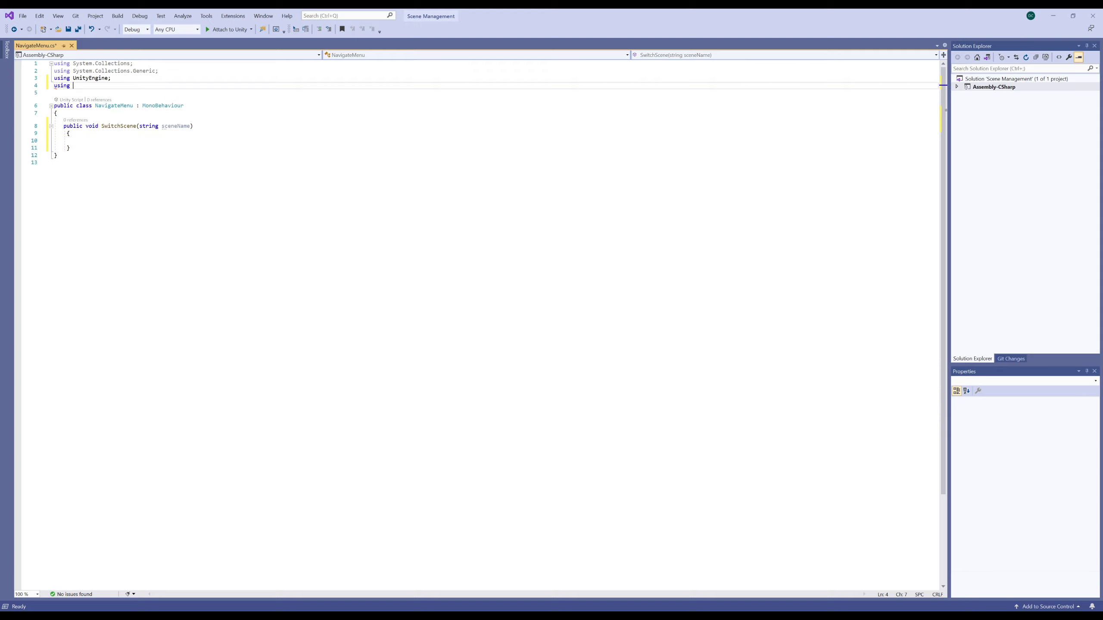
text(UnityWE)
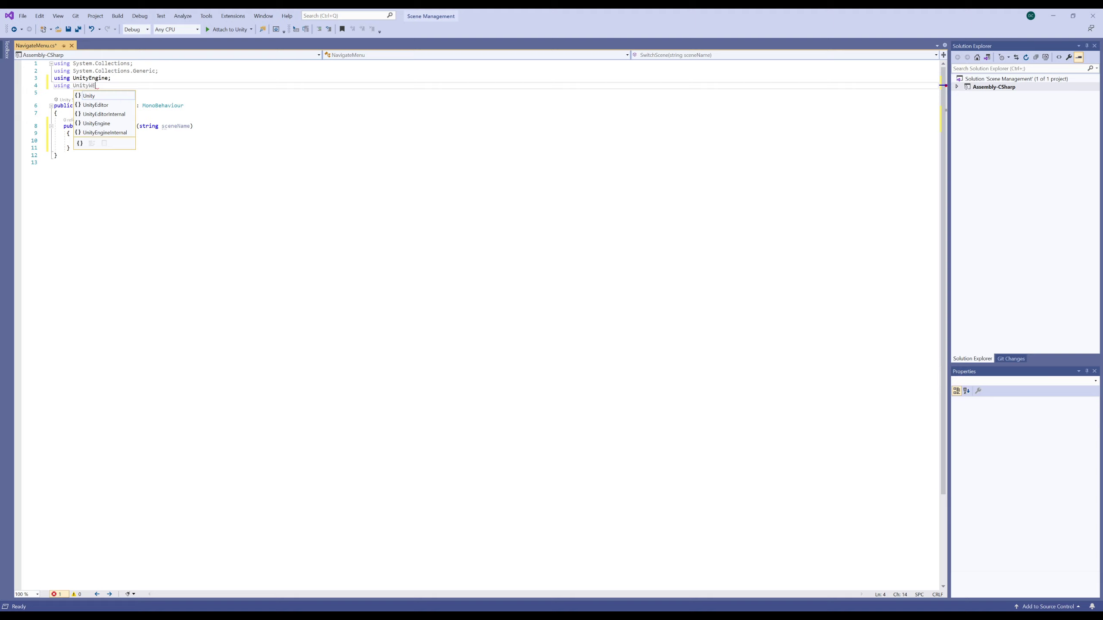
key(BackSpace)
key(BackSpace)
text(En)
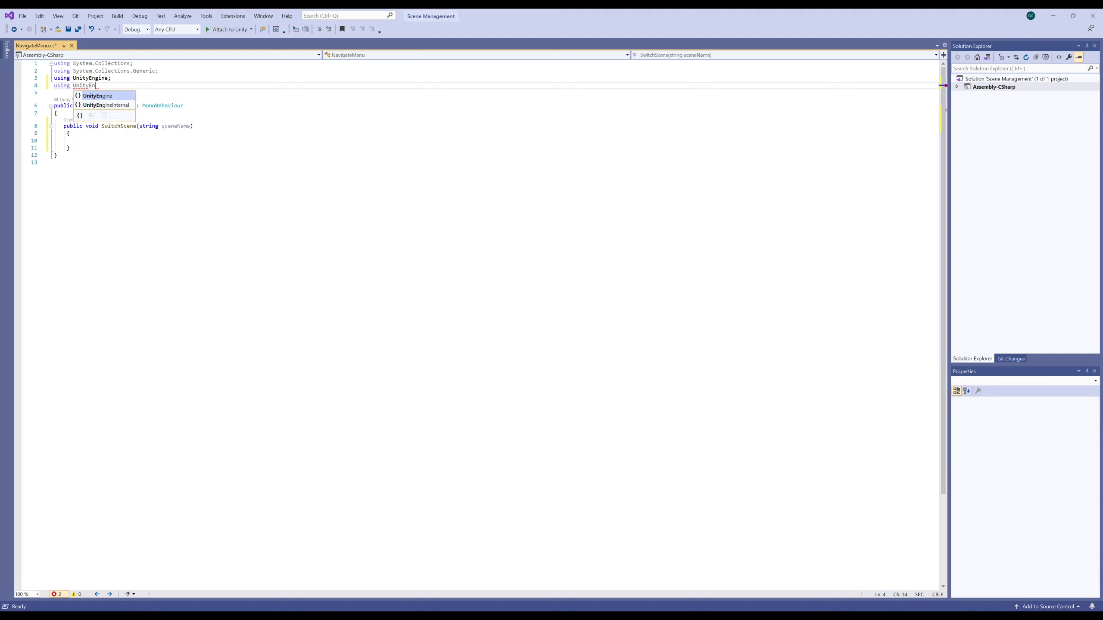
text(gine.)
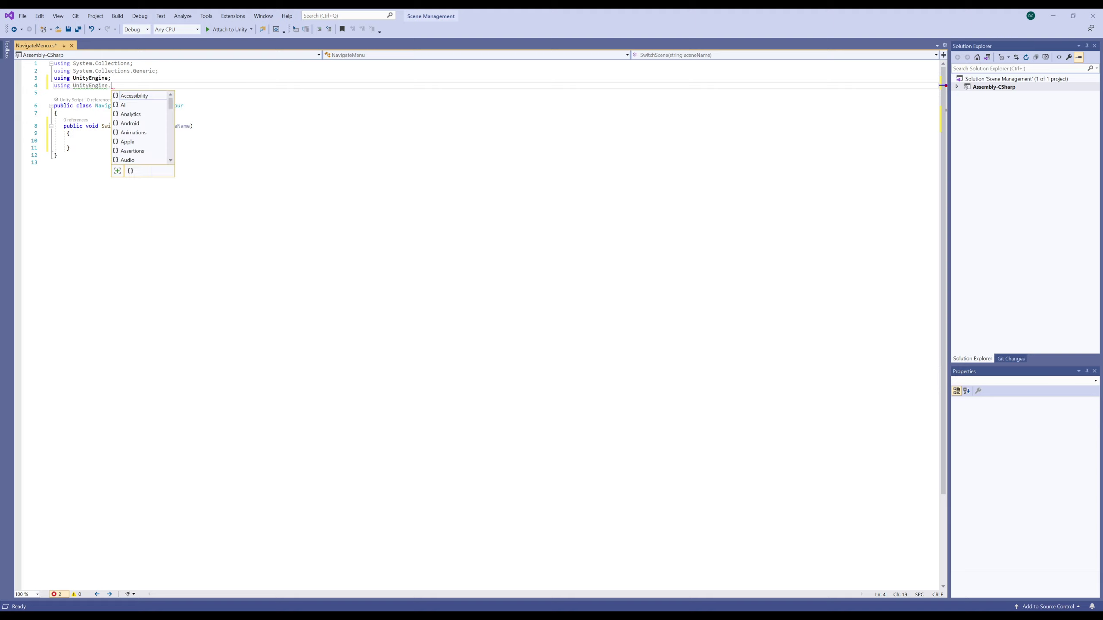
text(Sc)
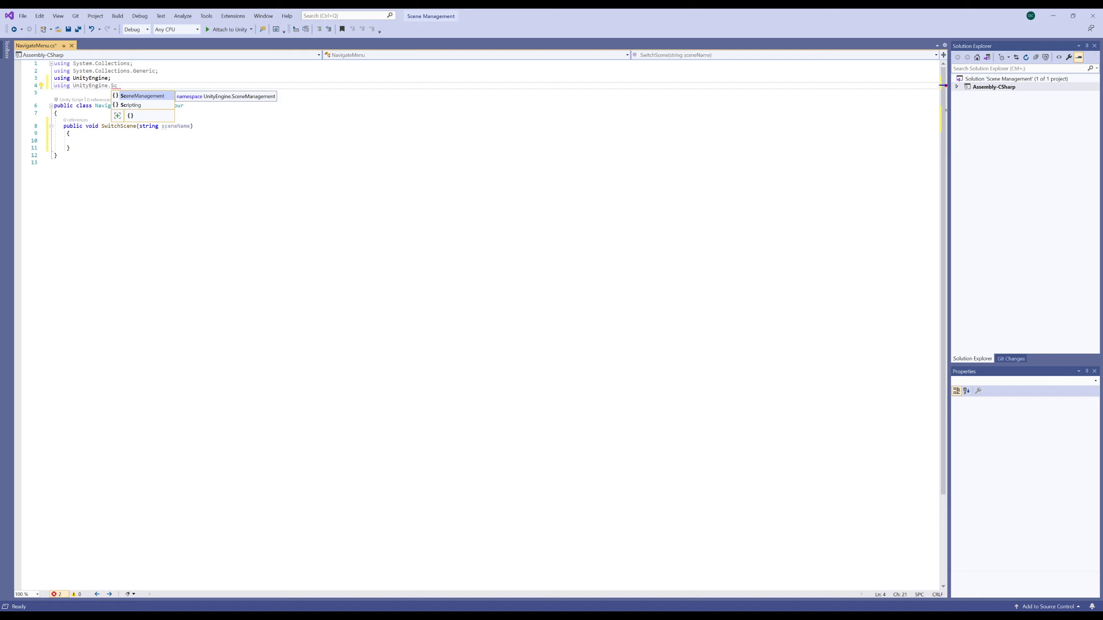
key(Tab)
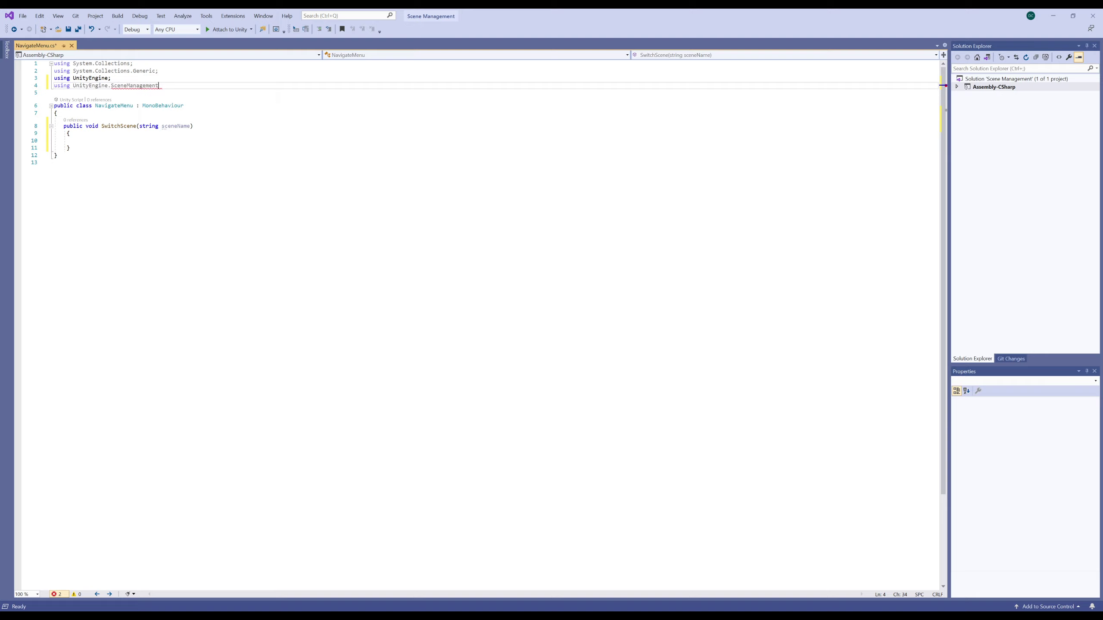
text(;)
- Write the statement "SceneManager.LoadScene(sceneName);" in the body of the SwitchScene method
click(79, 141)
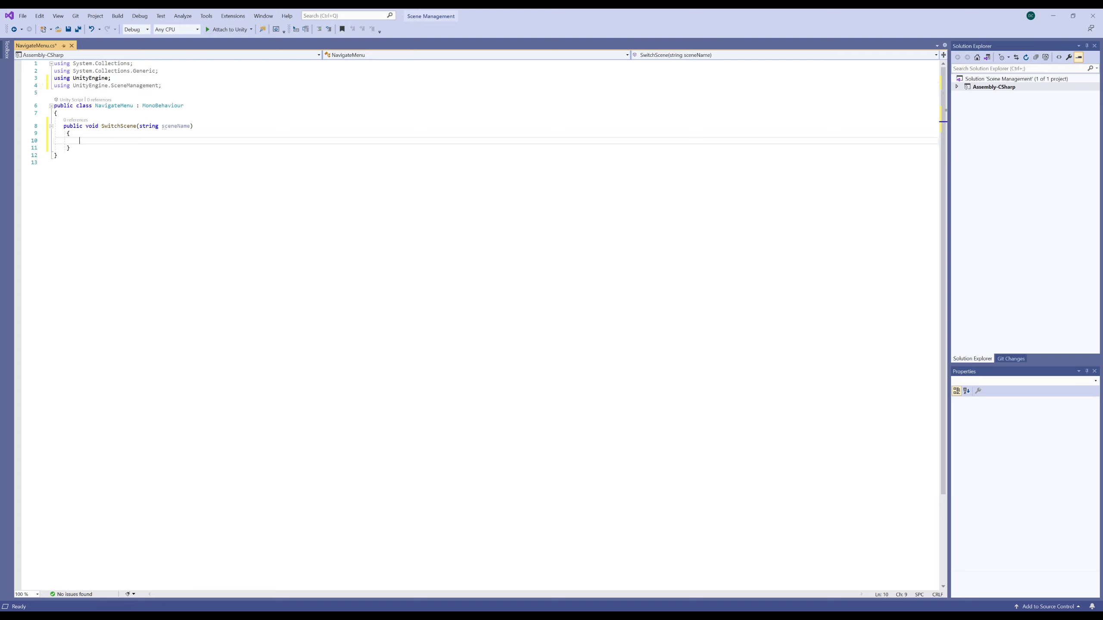
text(Scenem)
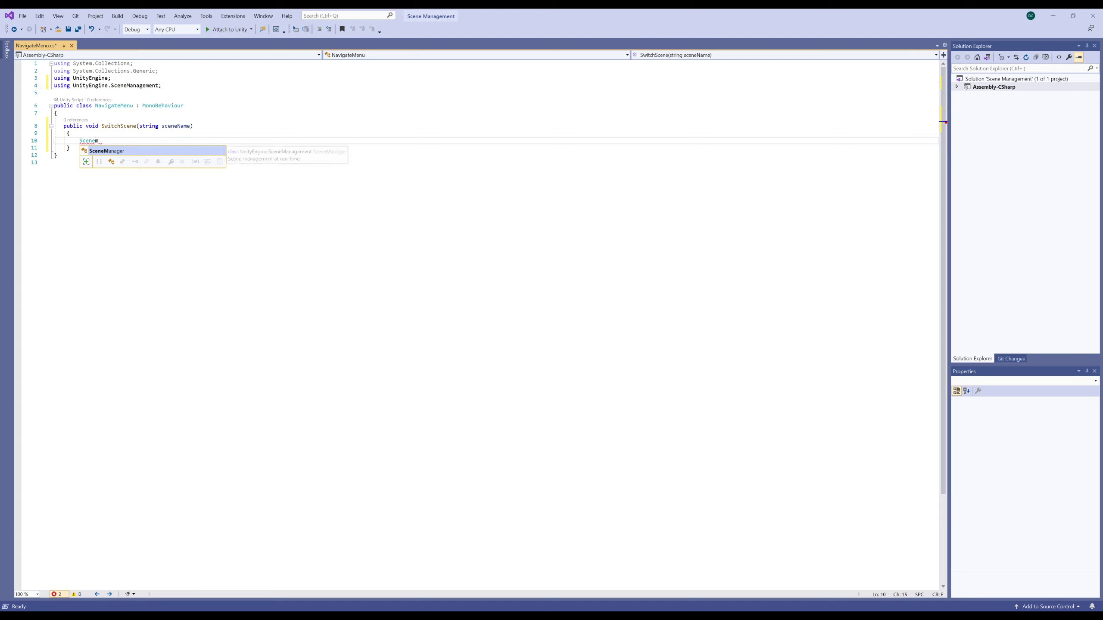
key(BackSpace)
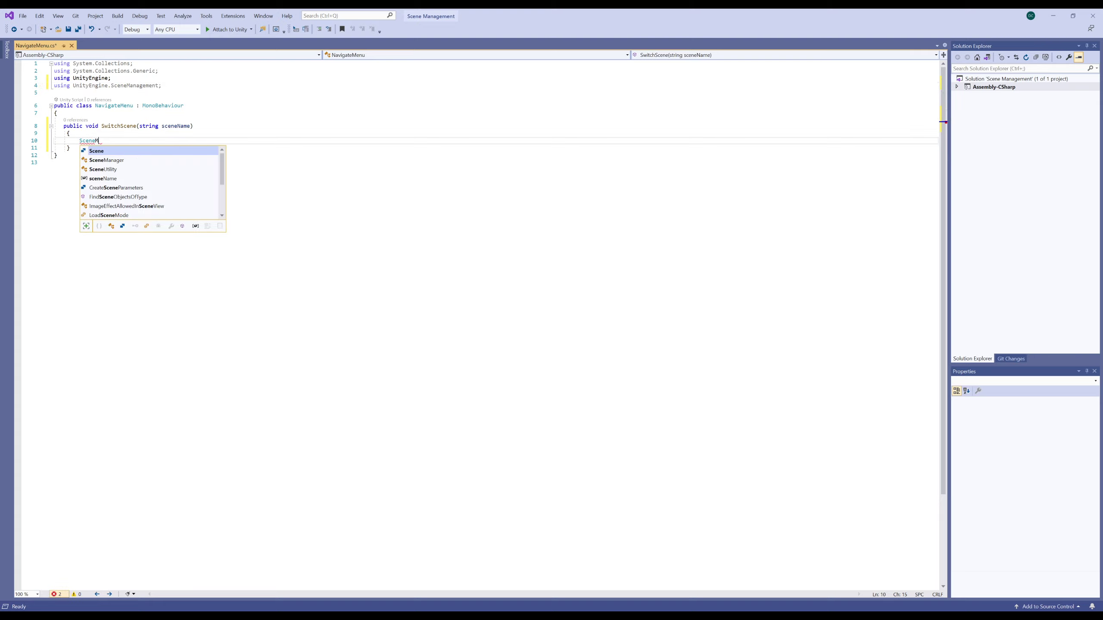
text(Man)
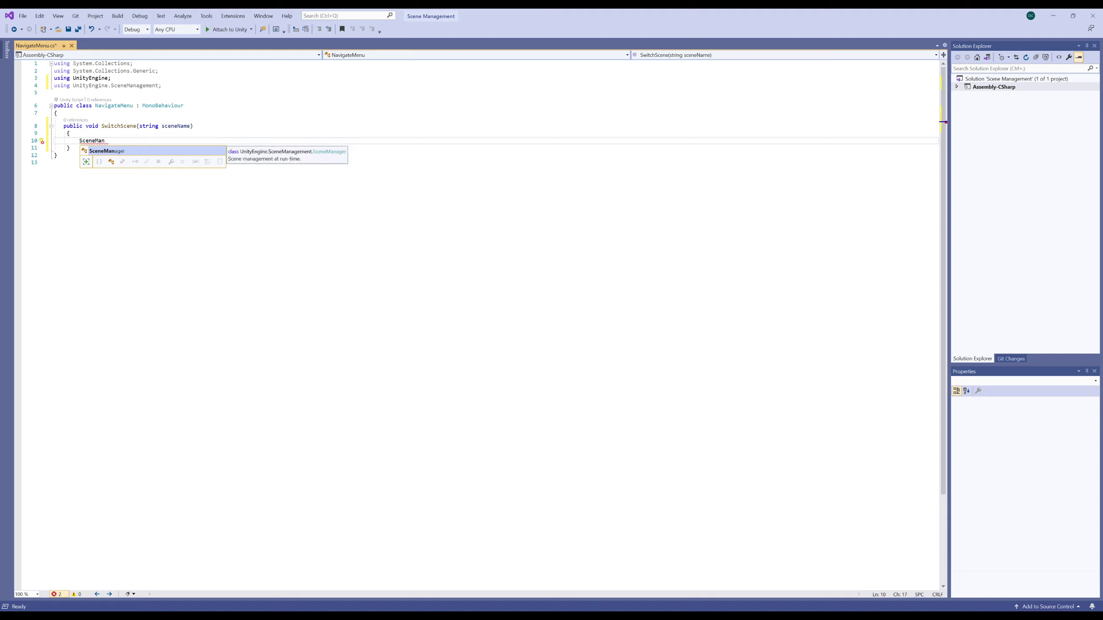
key(Tab)
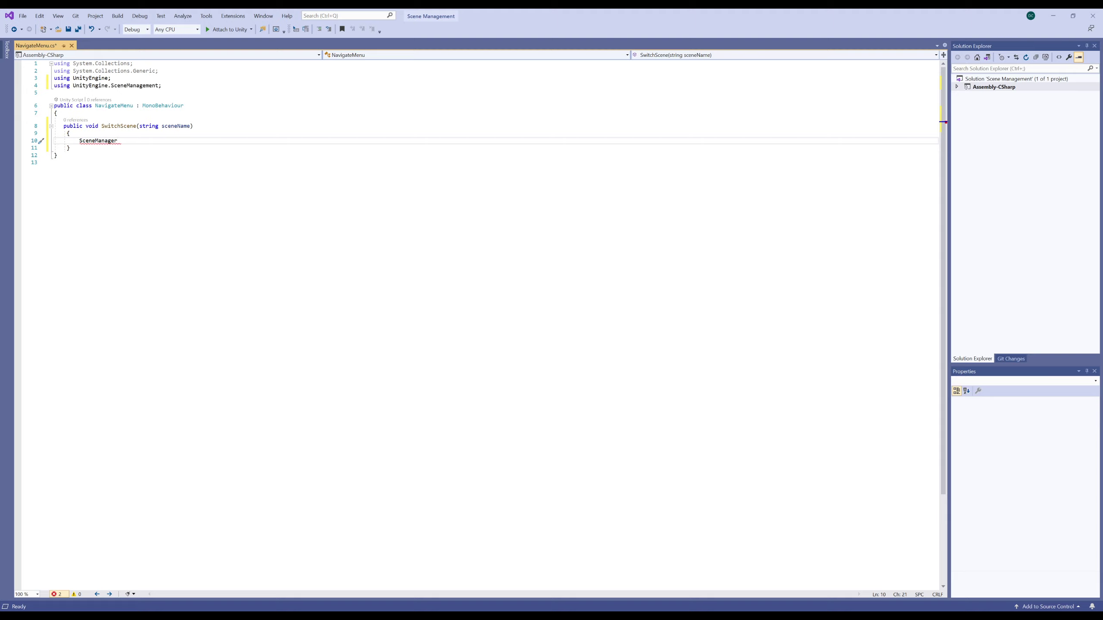
text(.)
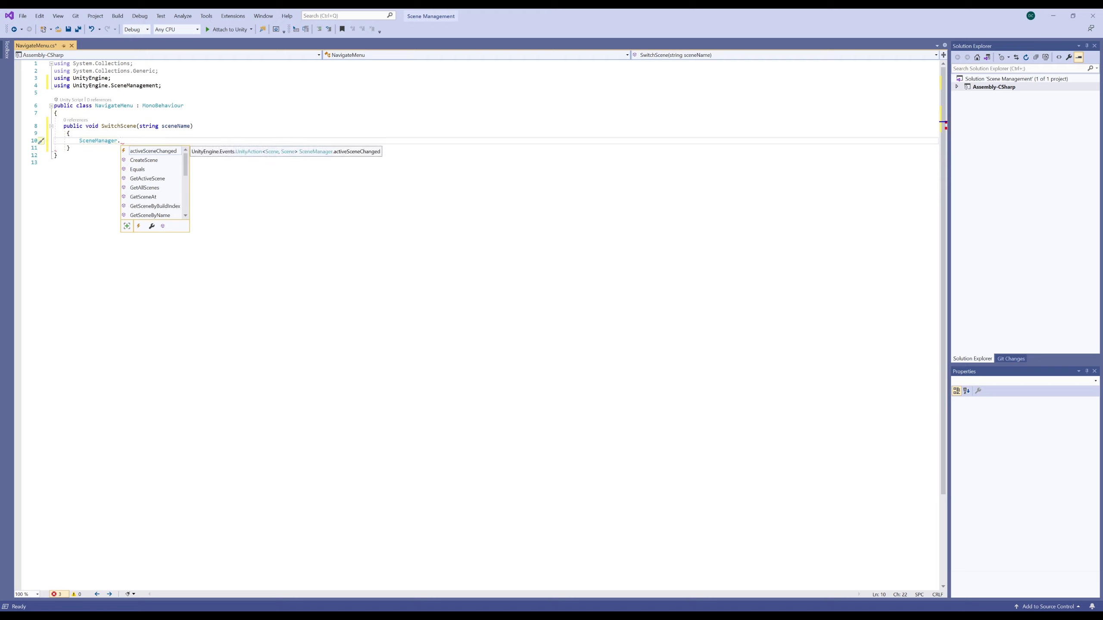
text(LoadScene)
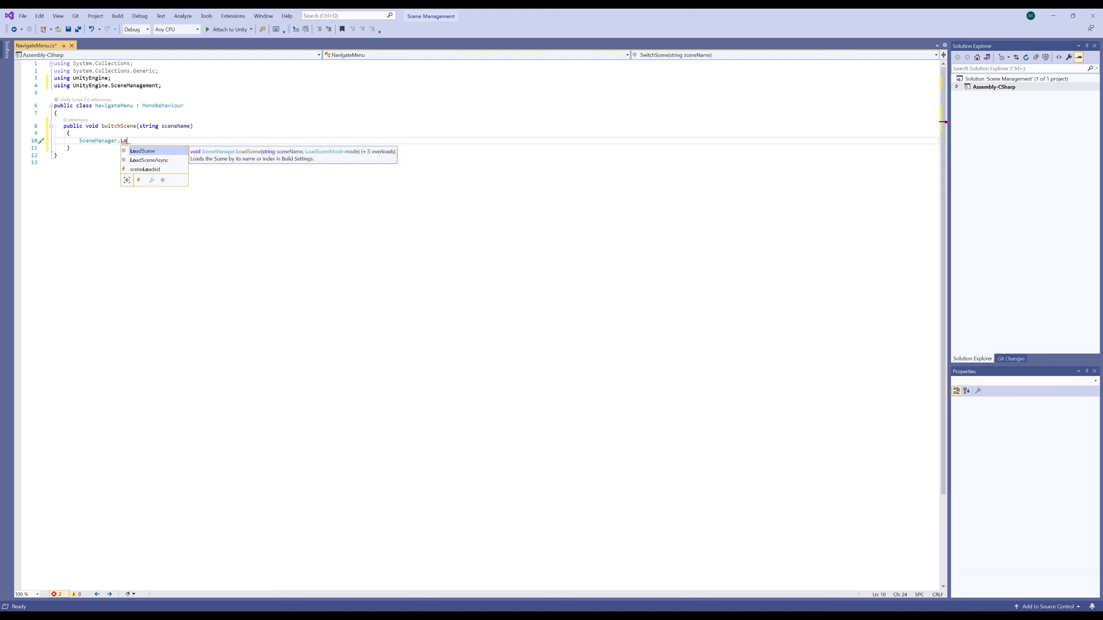
key(Tab)
text(()
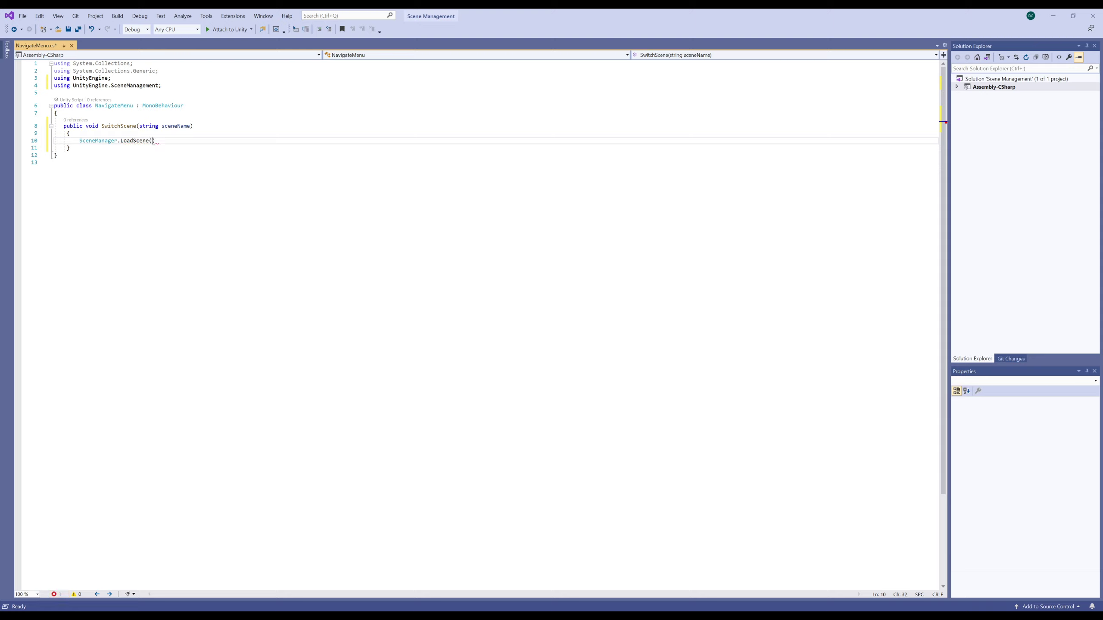
text(sc)
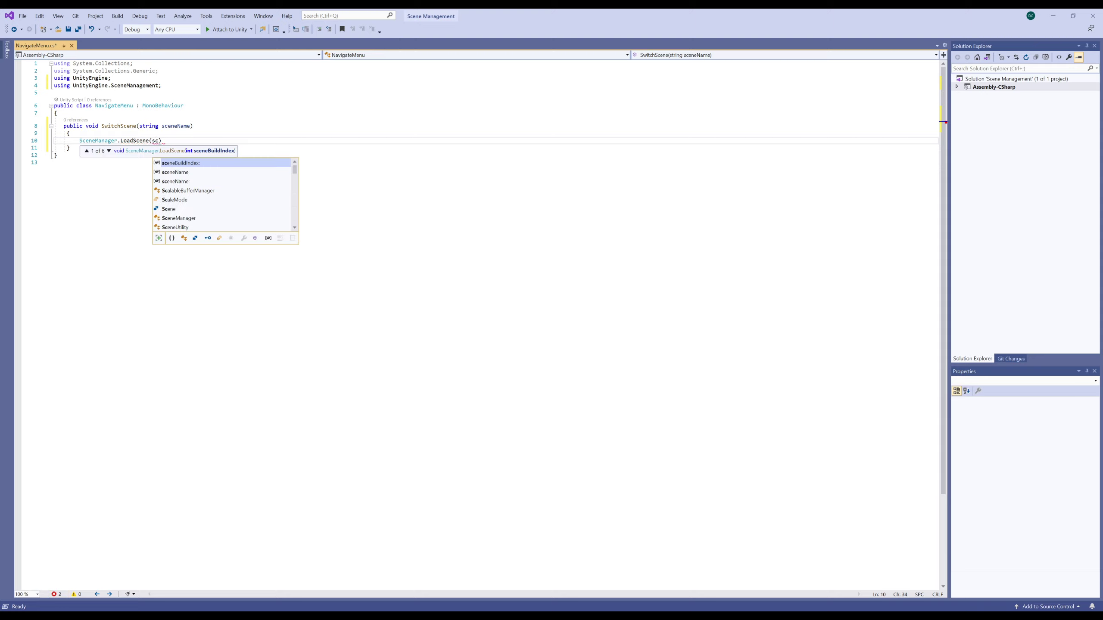
key(Tab)
text())
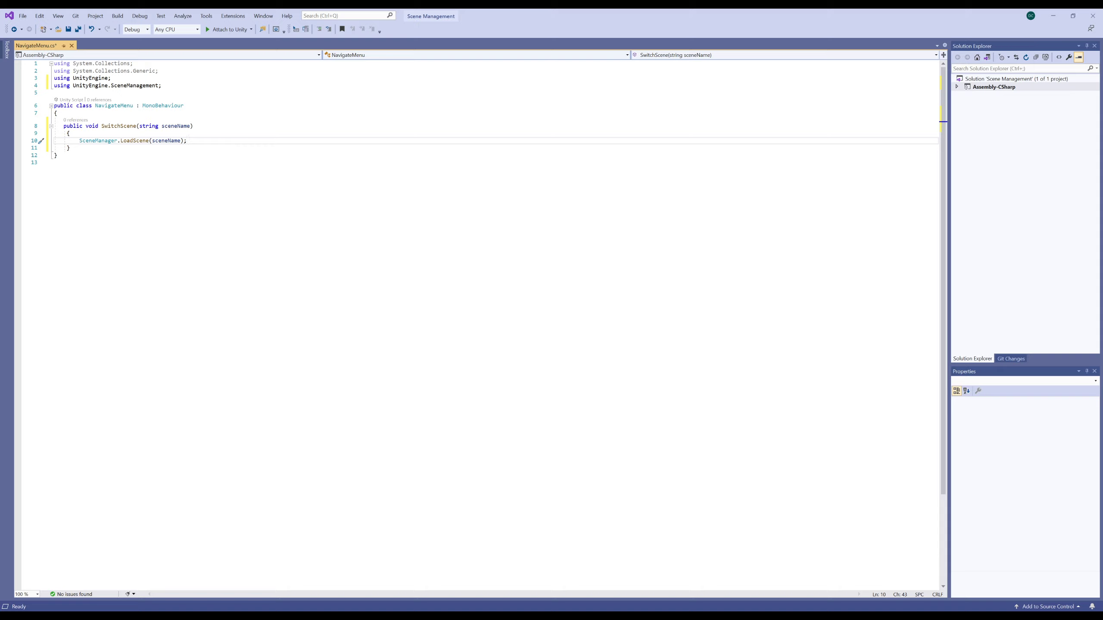
- Save the NavigateMenu.cs script and switch back to the Unity editor
click(22, 17)
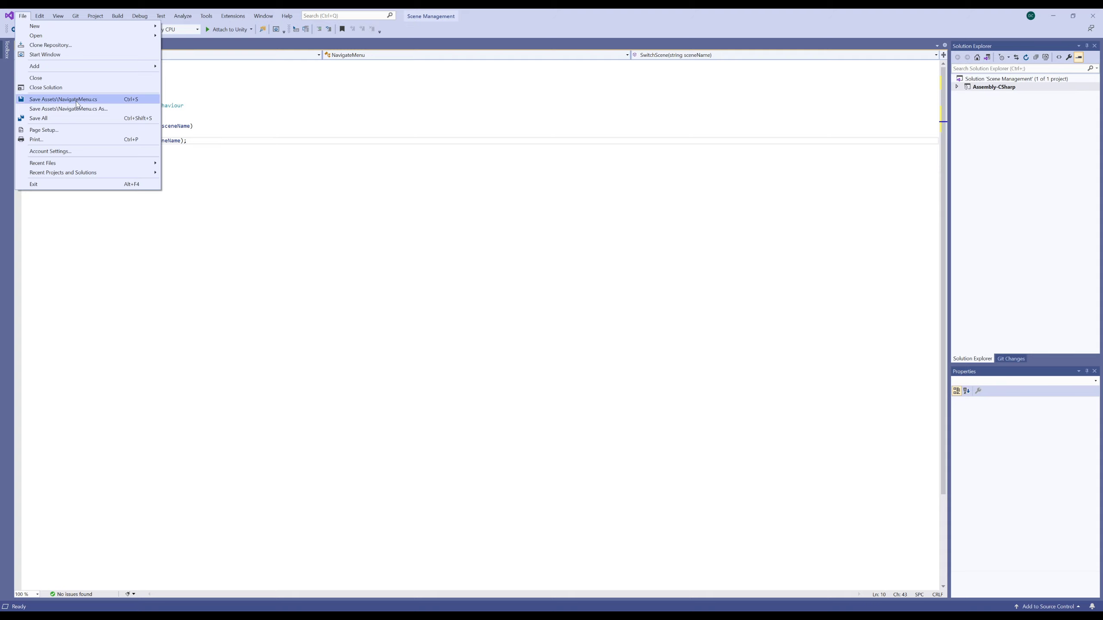
click(87, 100)
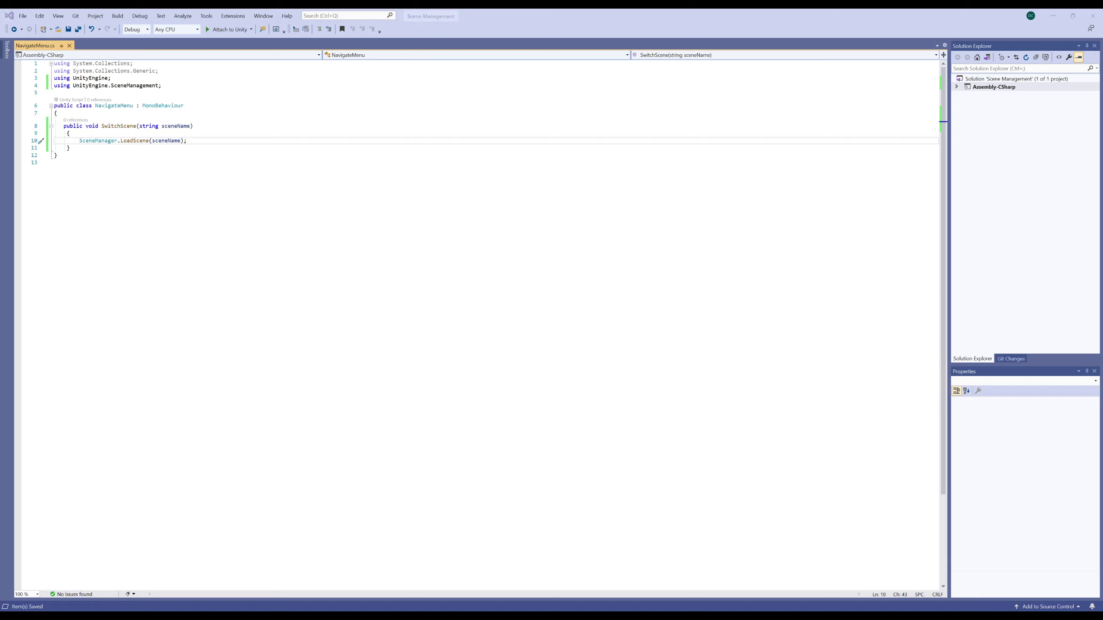
key(alt+Tab)
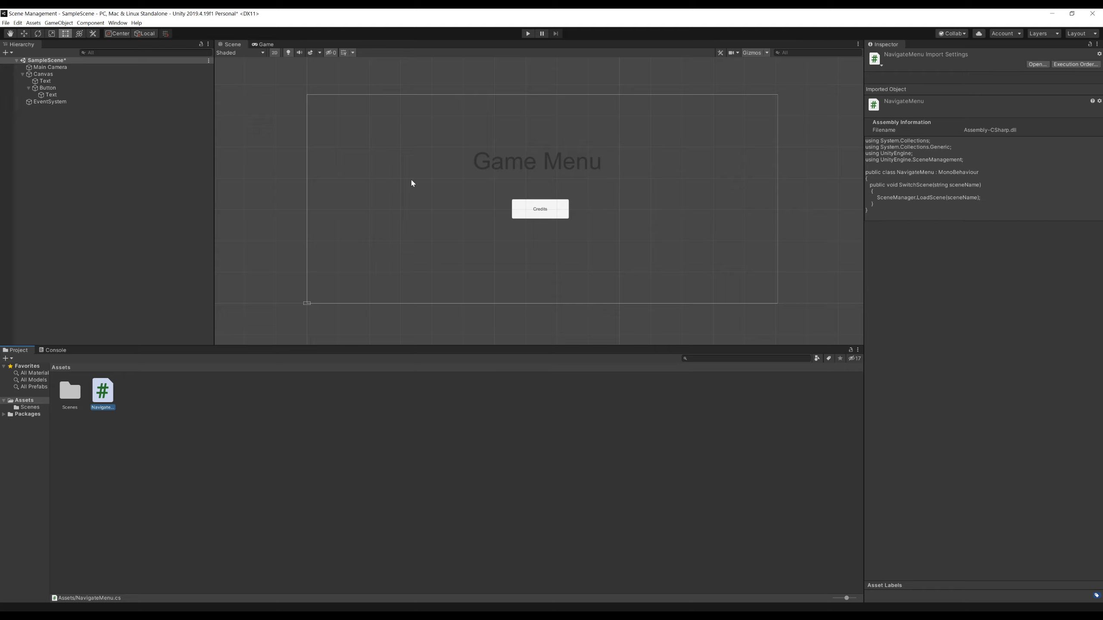
- Add an On Click event to the Credits button and assign the Button object itself as the event's target
click(45, 89)
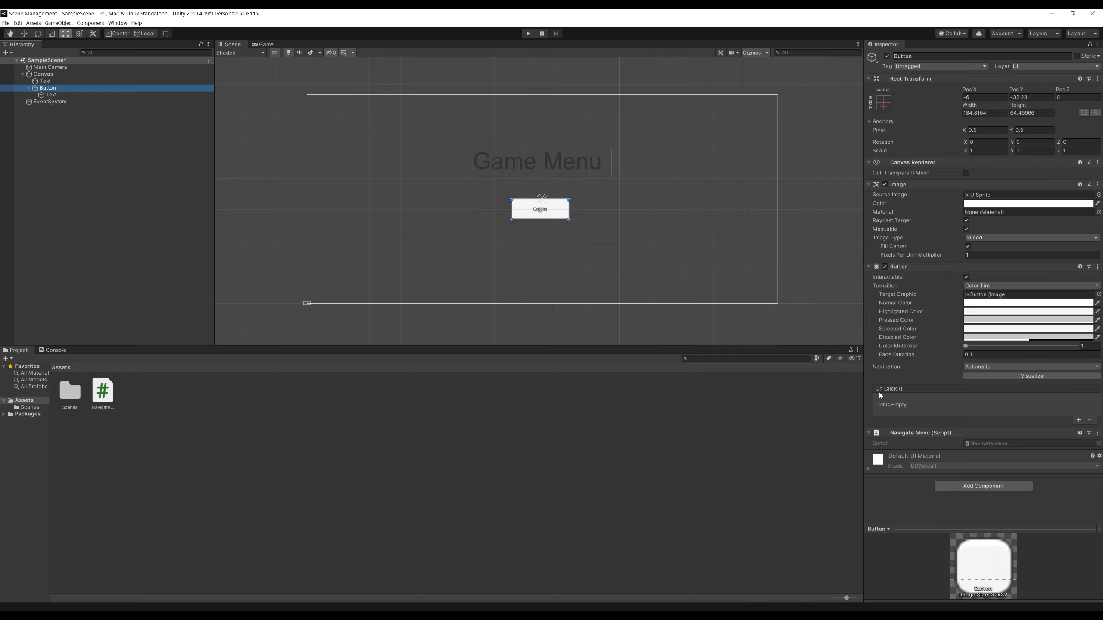
click(1079, 420)
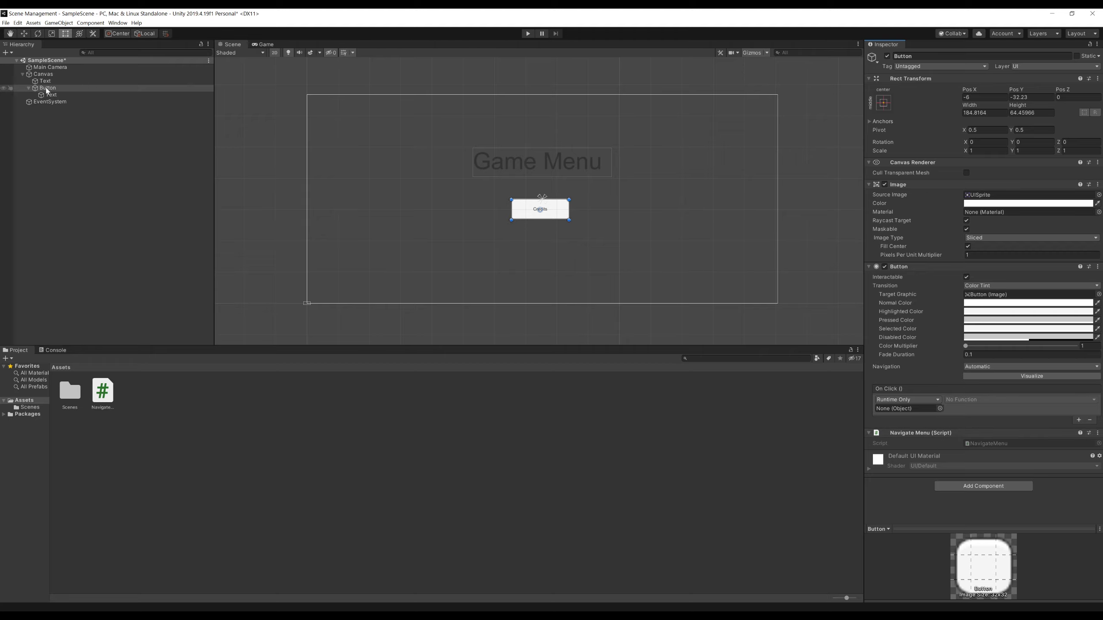
drag(45, 88, 900, 405)
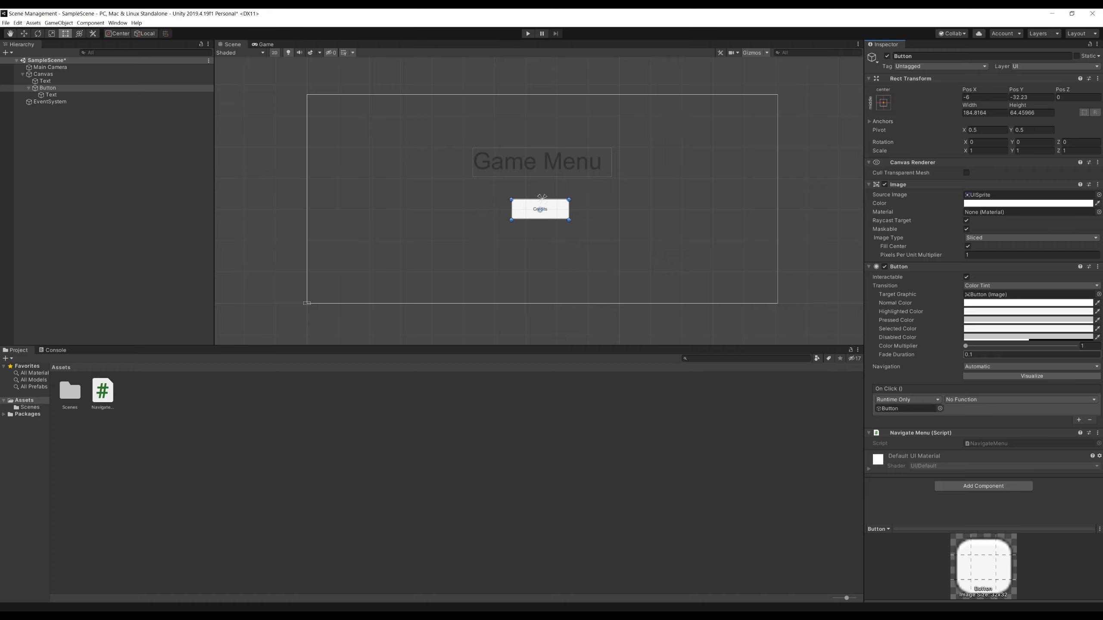
- Make the On Click event call NavigateMenu.SwitchScene with the string argument "Credits"
click(971, 401)
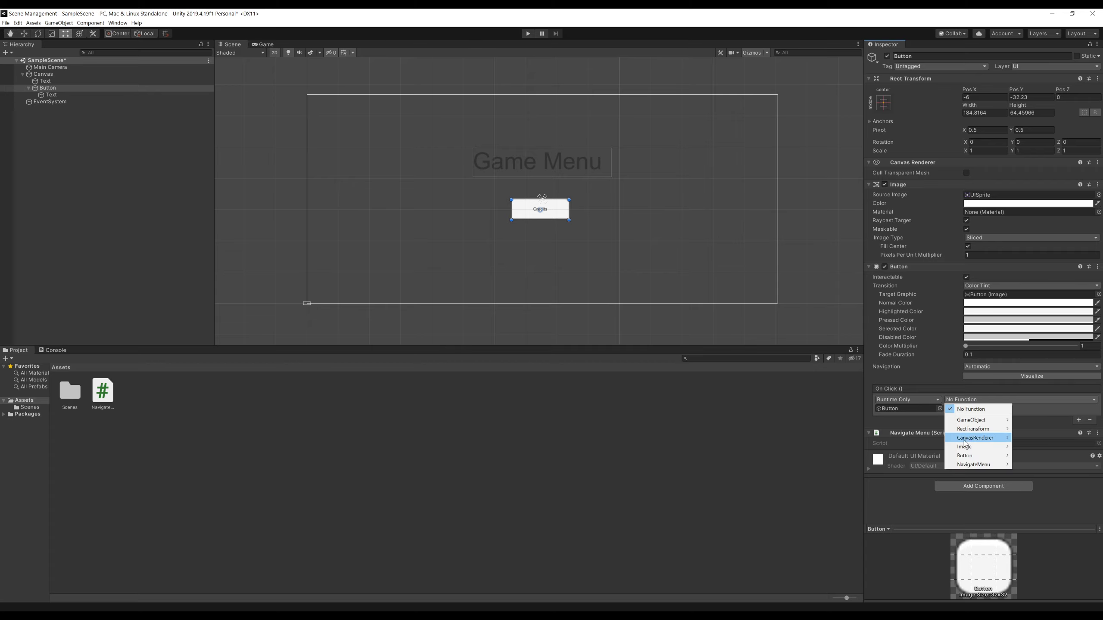
mouse_move(960, 466)
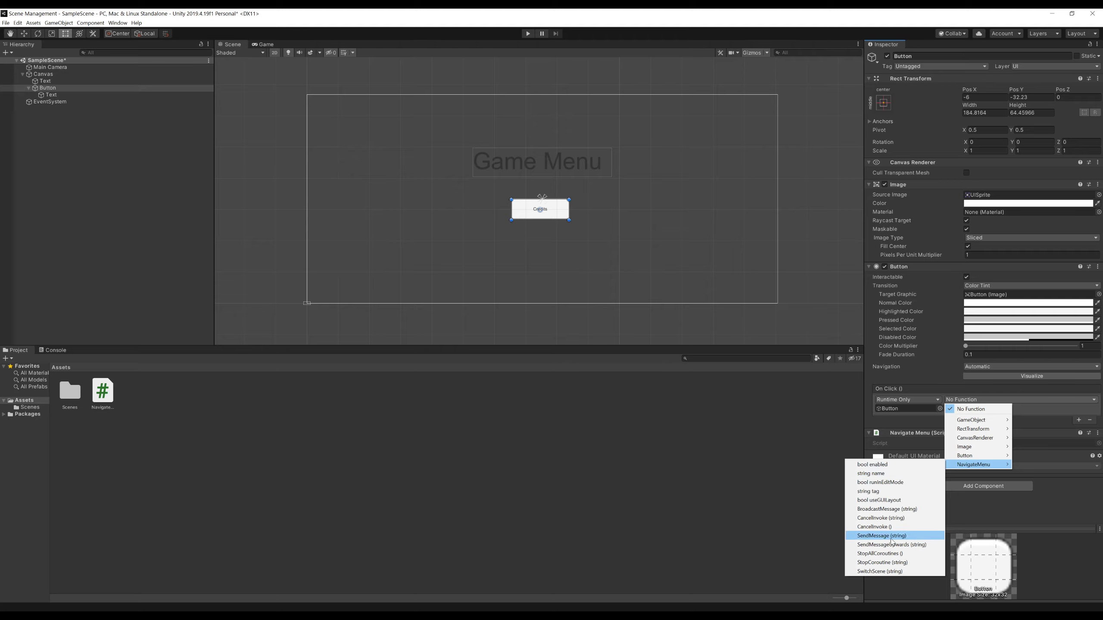
click(885, 572)
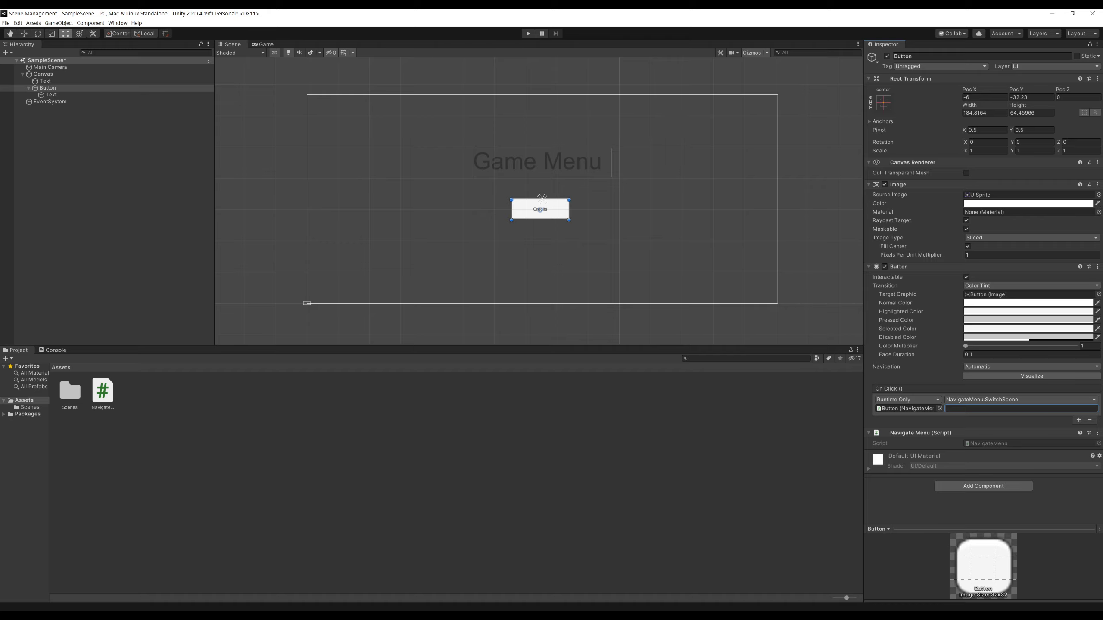
text(edits)
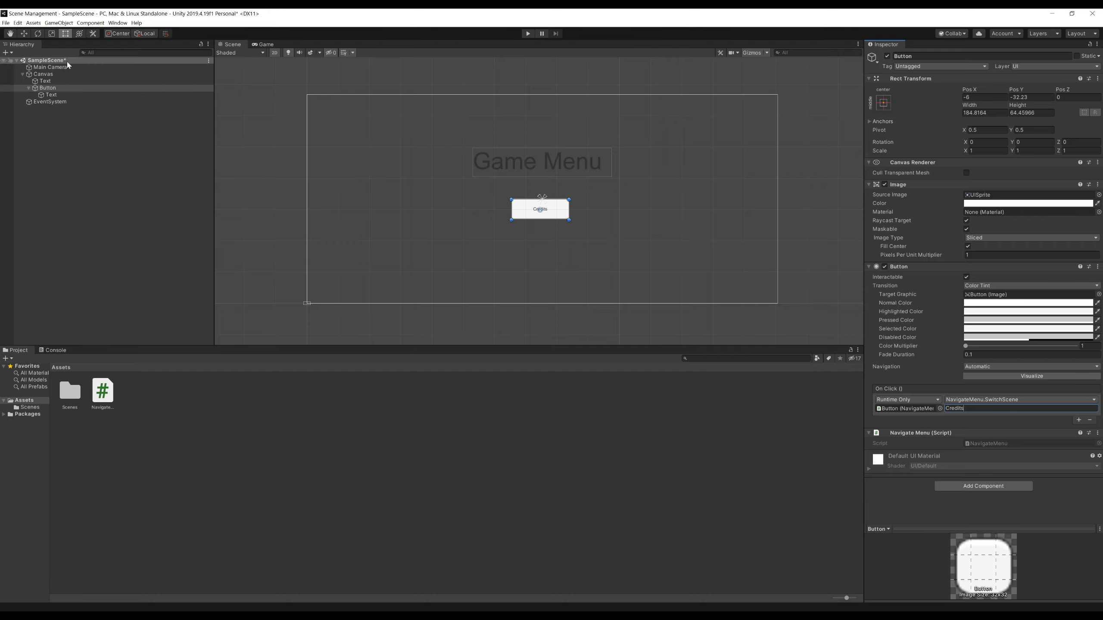
- Deselect the button and save SampleScene
click(86, 169)
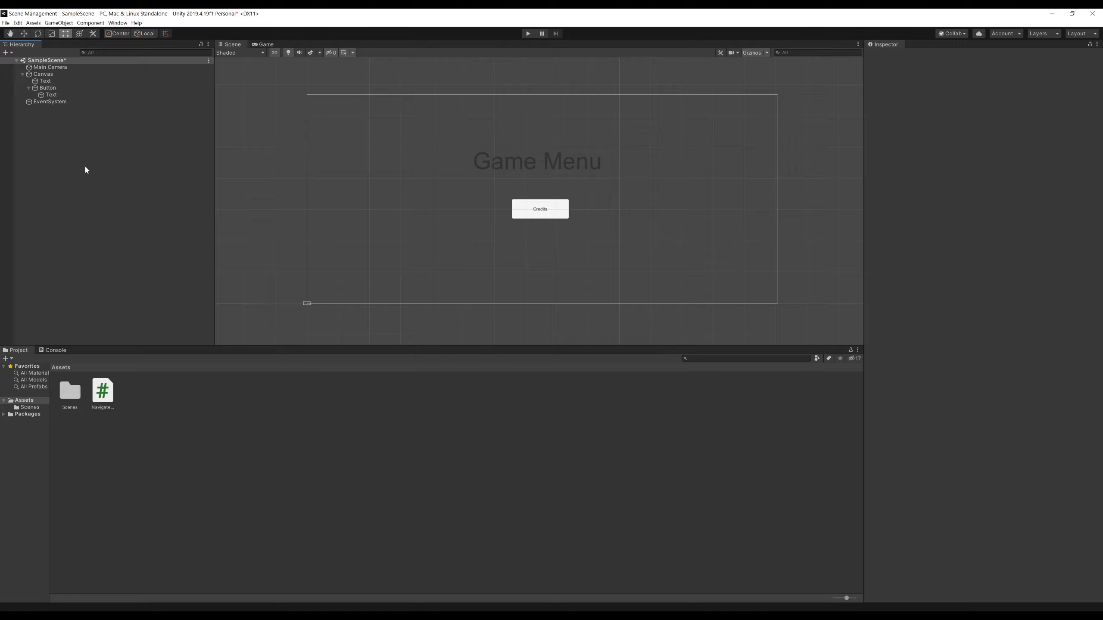
click(6, 23)
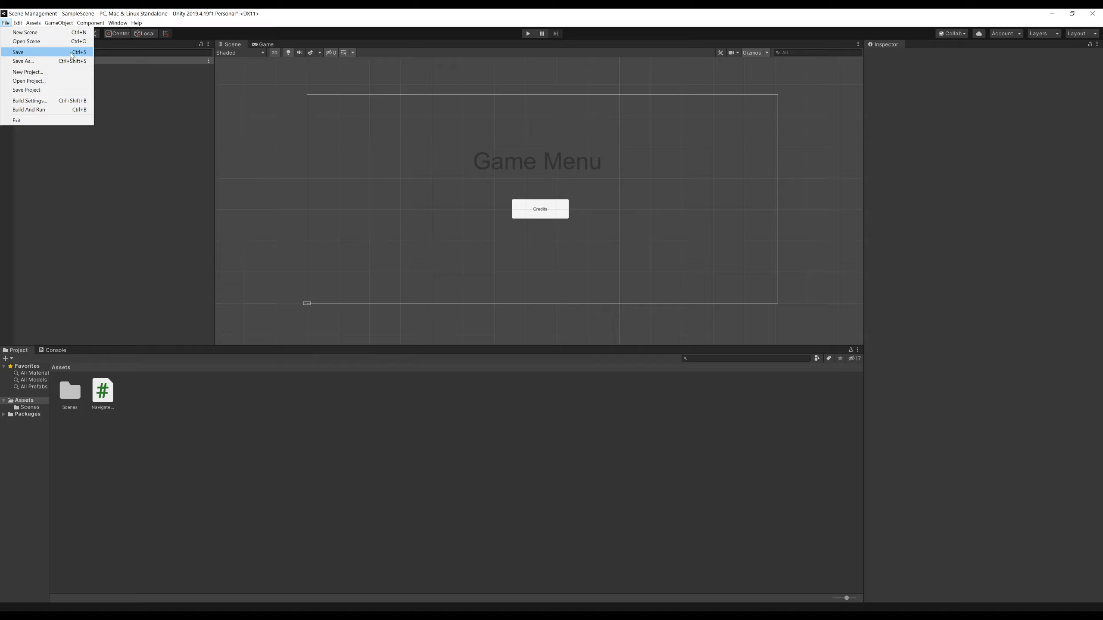
click(18, 52)
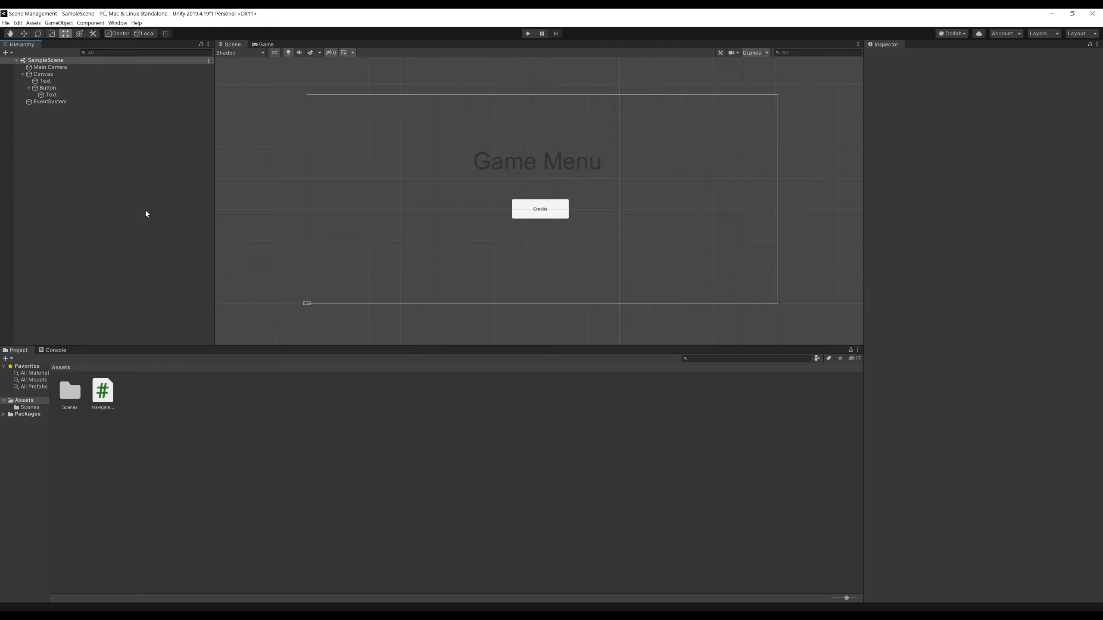
- Create a new scene named Credits in the Scenes folder
double_click(74, 392)
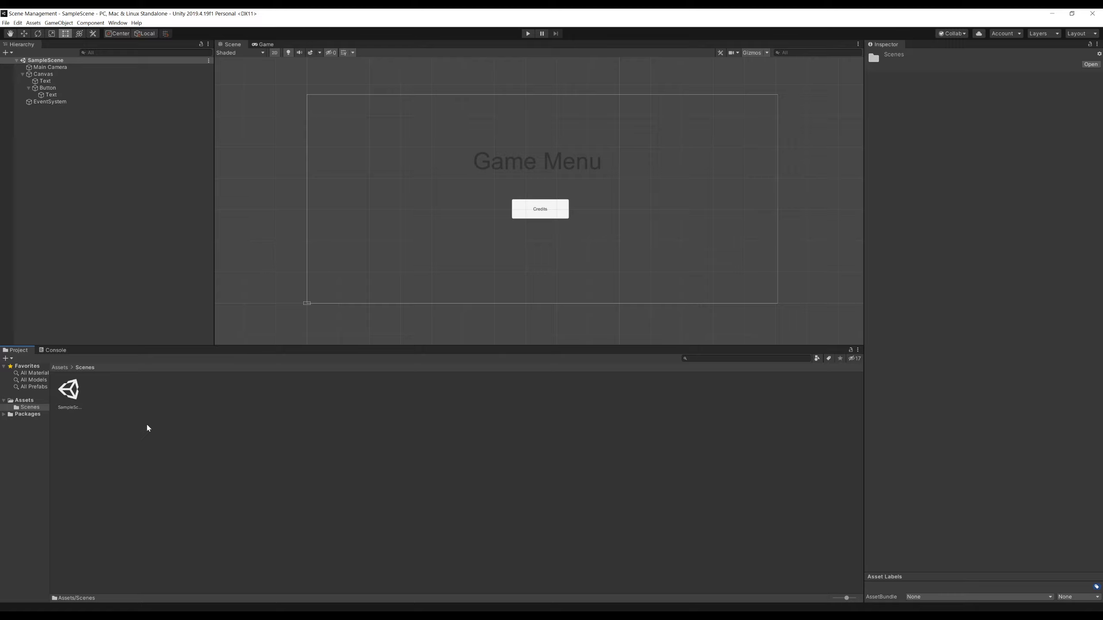
click(8, 358)
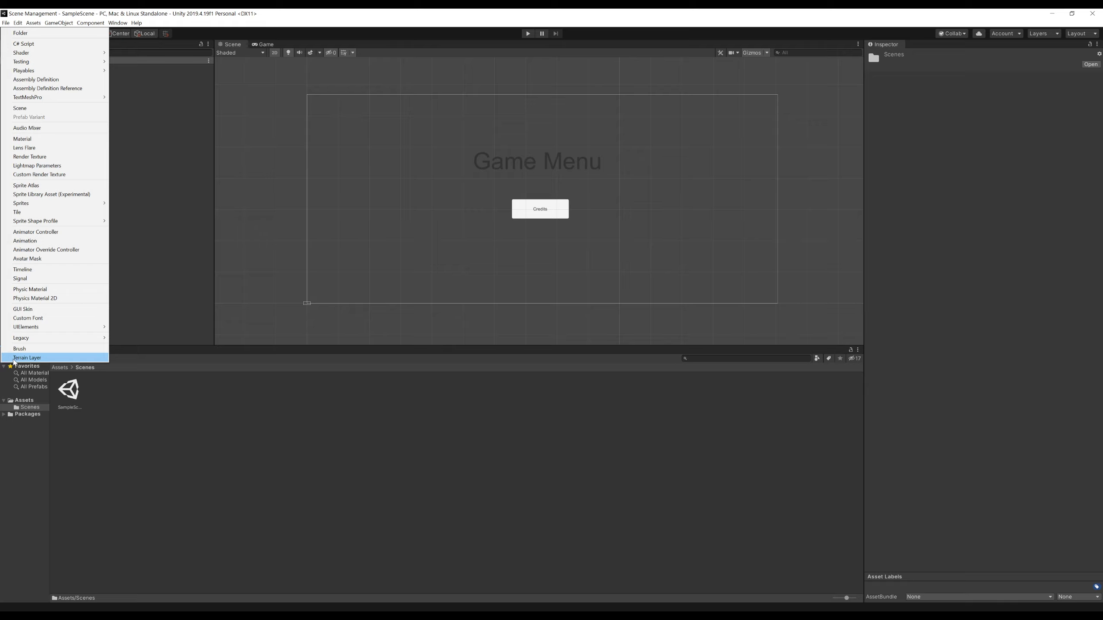
click(25, 112)
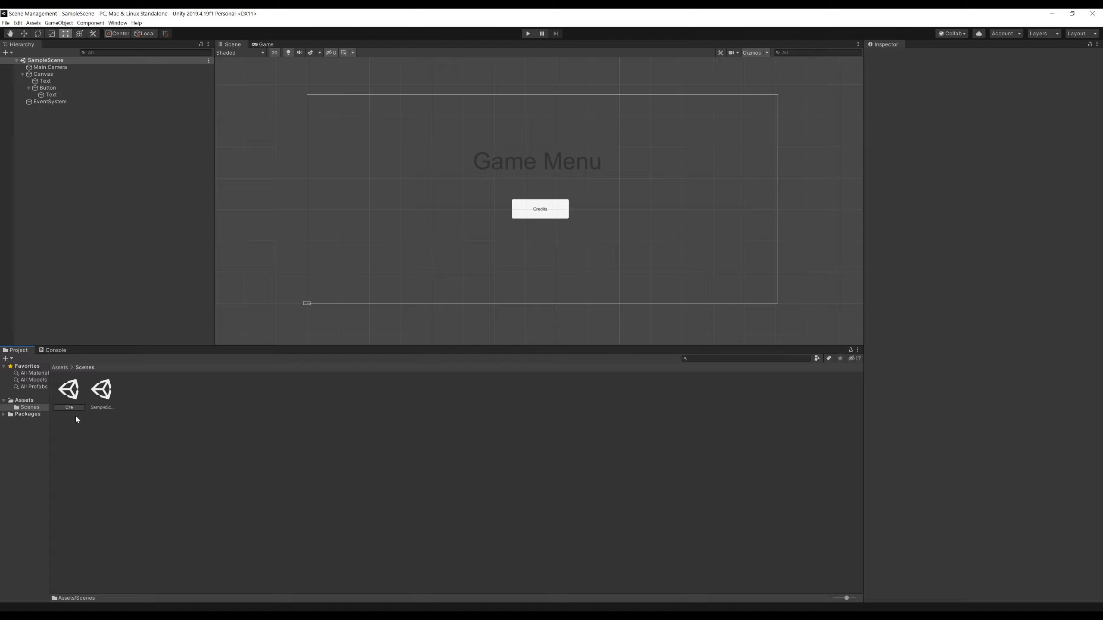
key(Return)
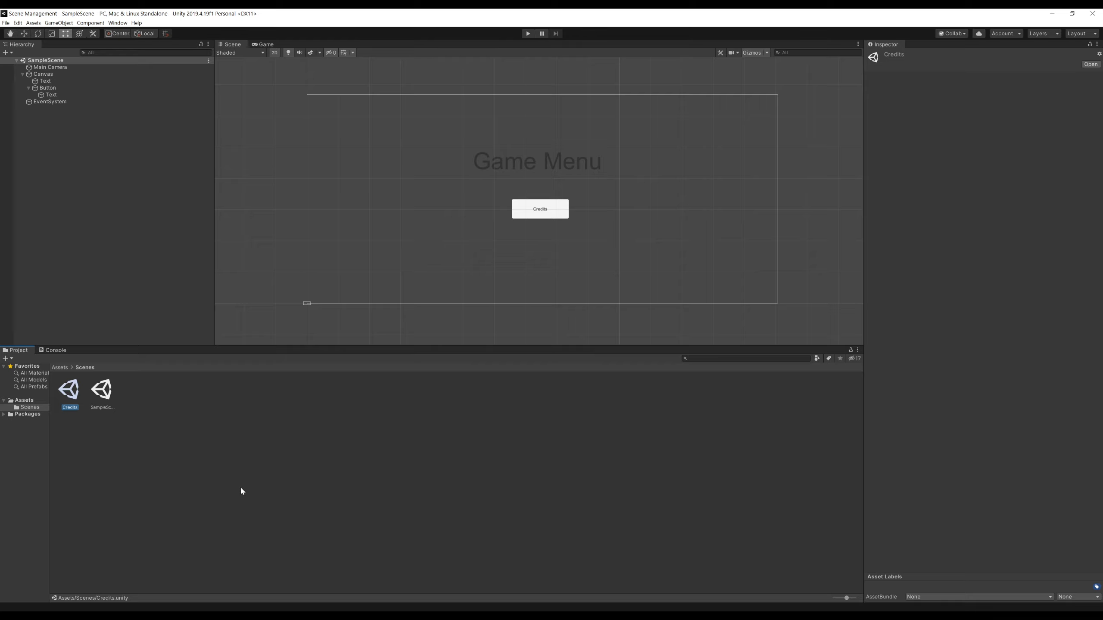
- Open the Credits scene and add a UI Text object to it
double_click(70, 390)
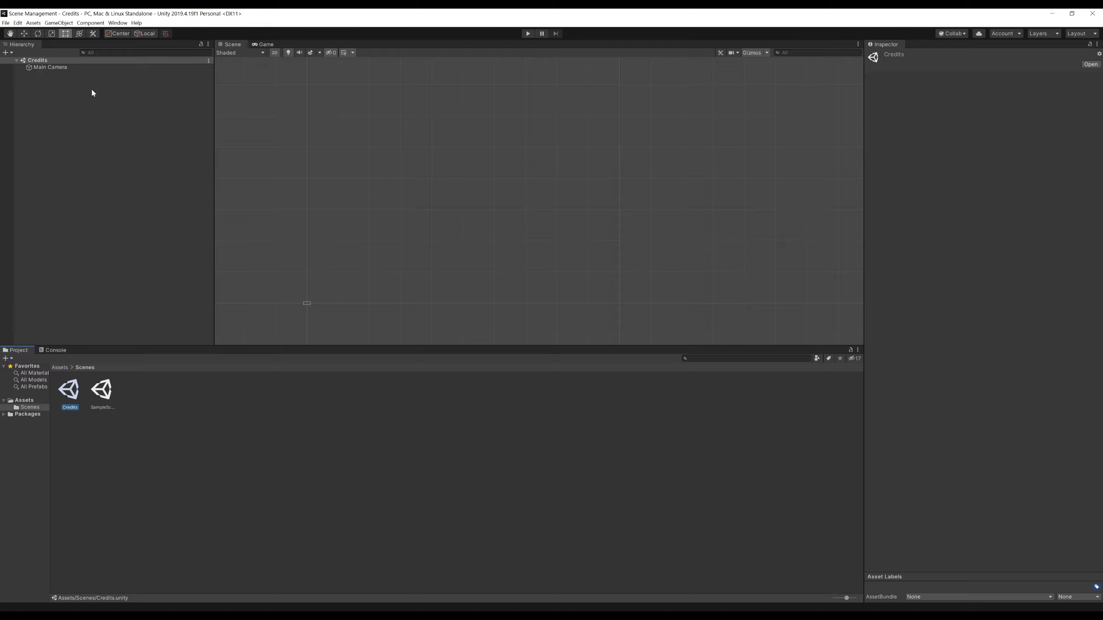
click(12, 53)
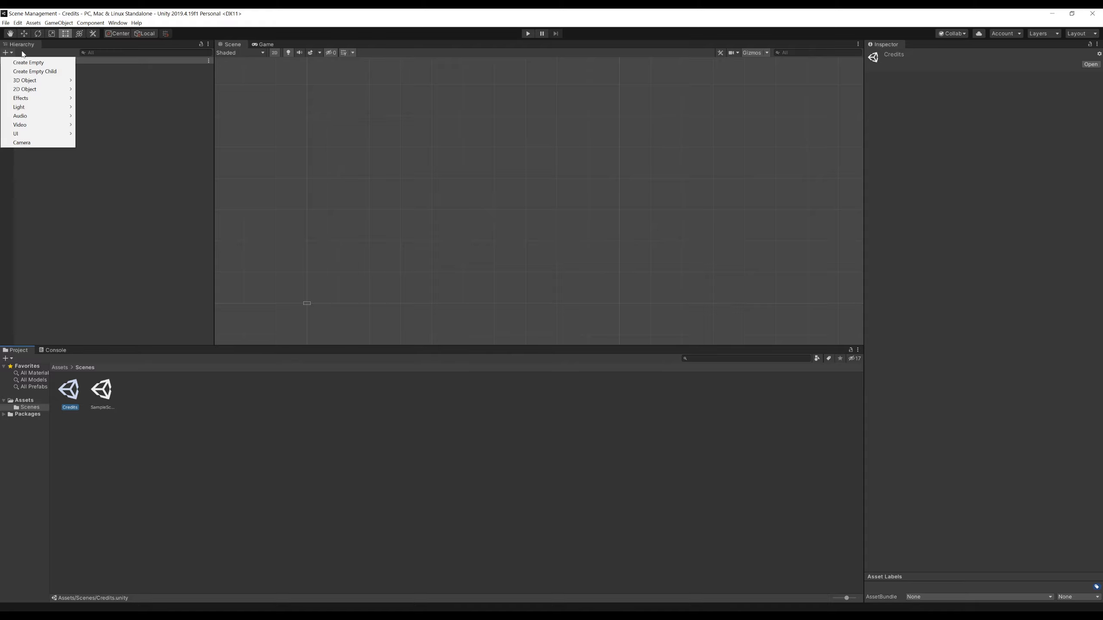
mouse_move(43, 134)
click(99, 135)
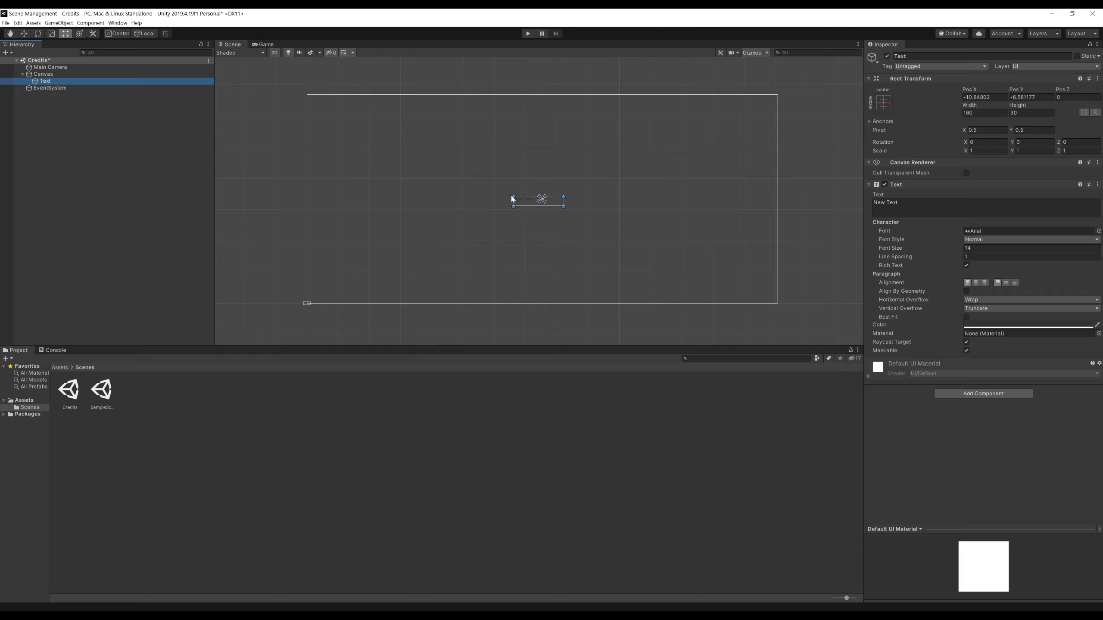
- Set the text's font size to 85, resize its box to about 407 by 129, and centre it horizontally at Y 135
drag(514, 197, 446, 142)
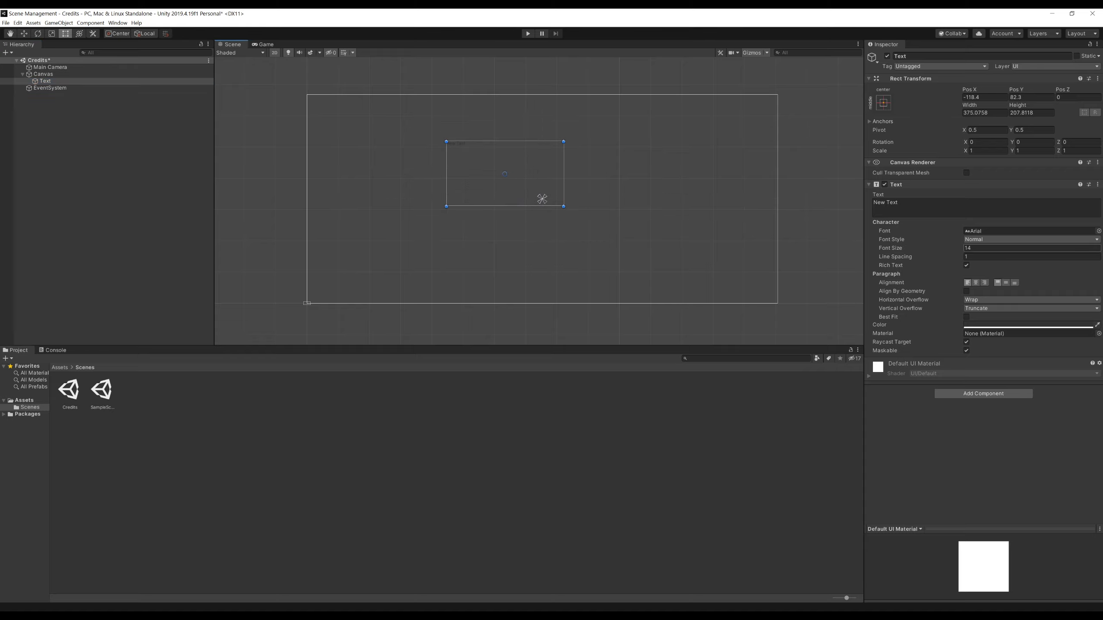
click(977, 248)
key(BackSpace)
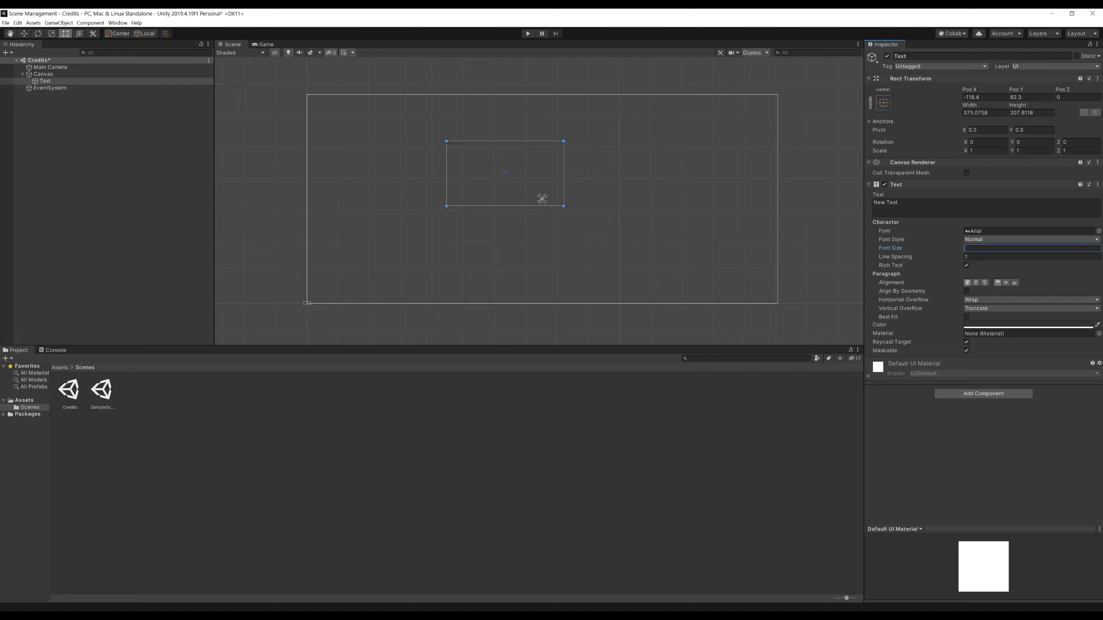
text(85)
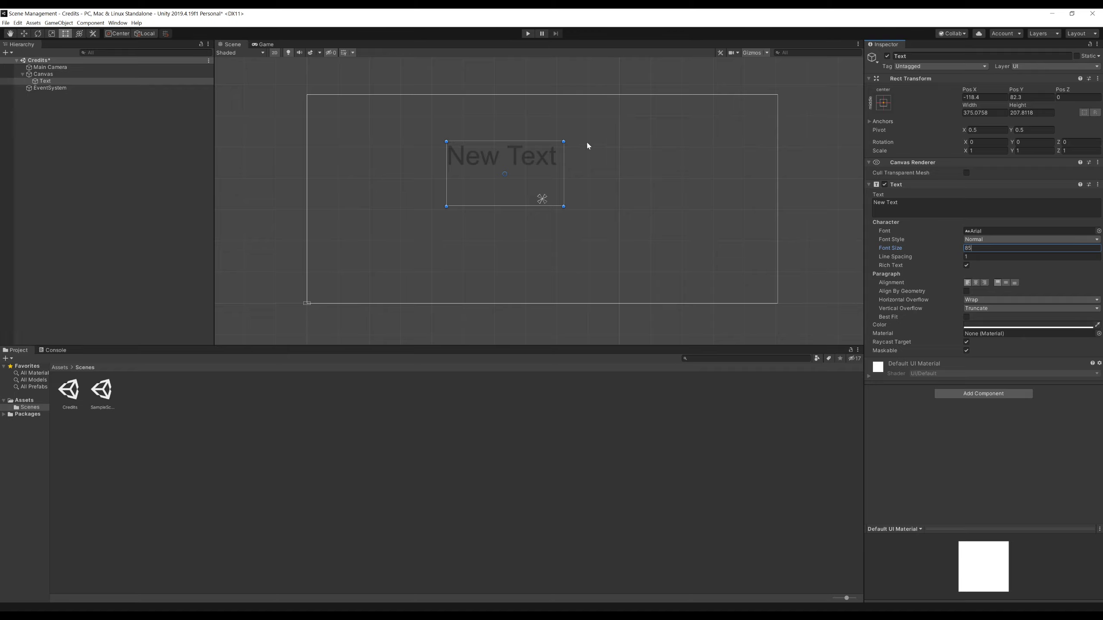
drag(563, 207, 575, 183)
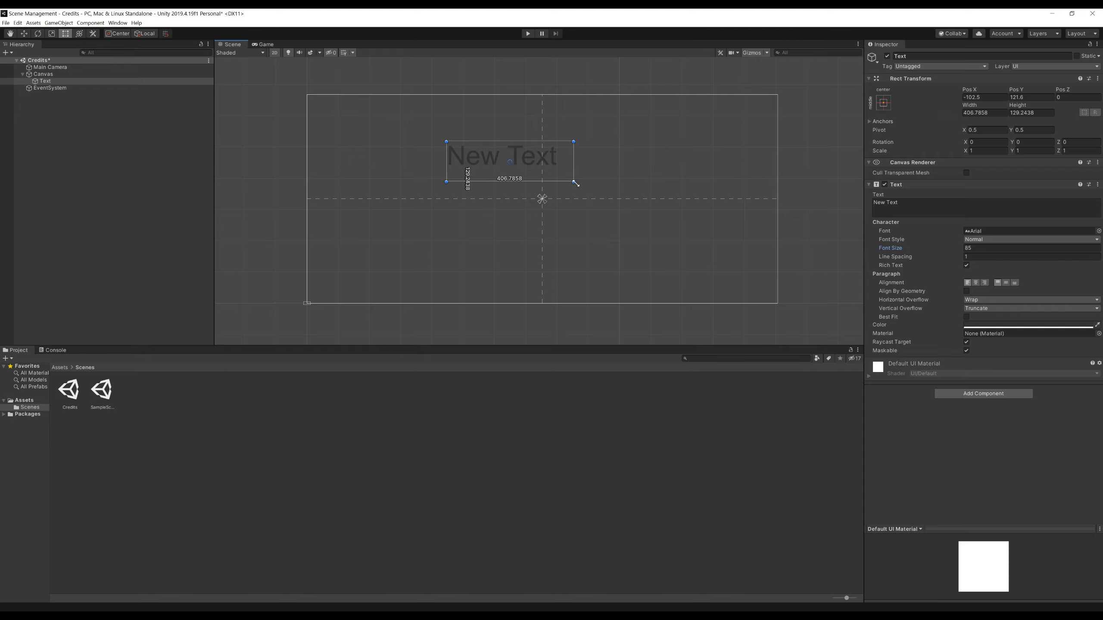
drag(492, 163, 526, 154)
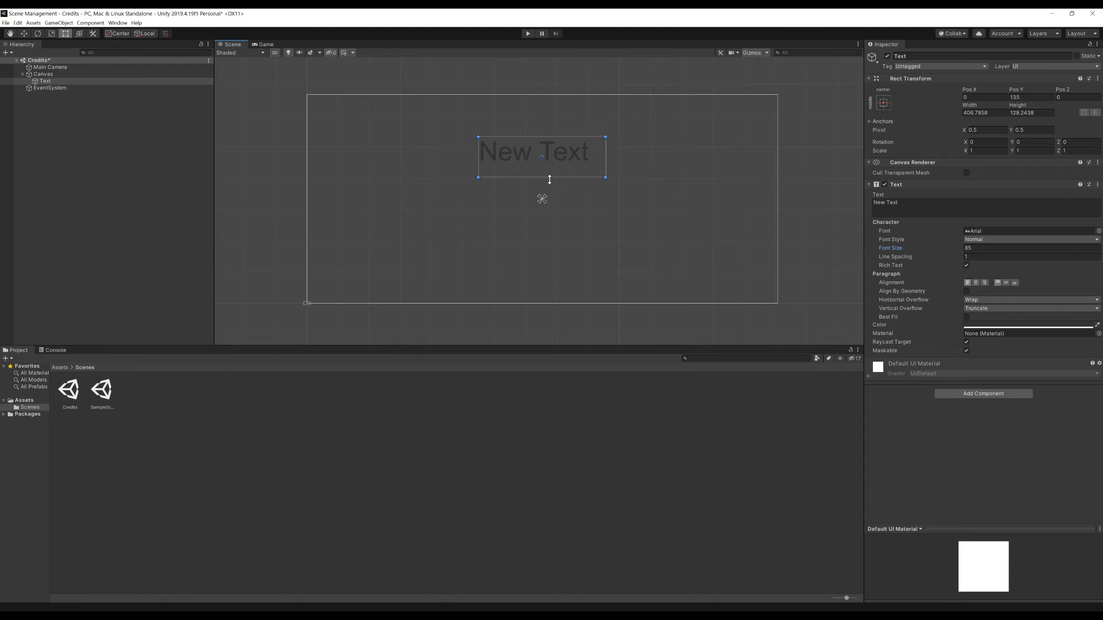
click(264, 44)
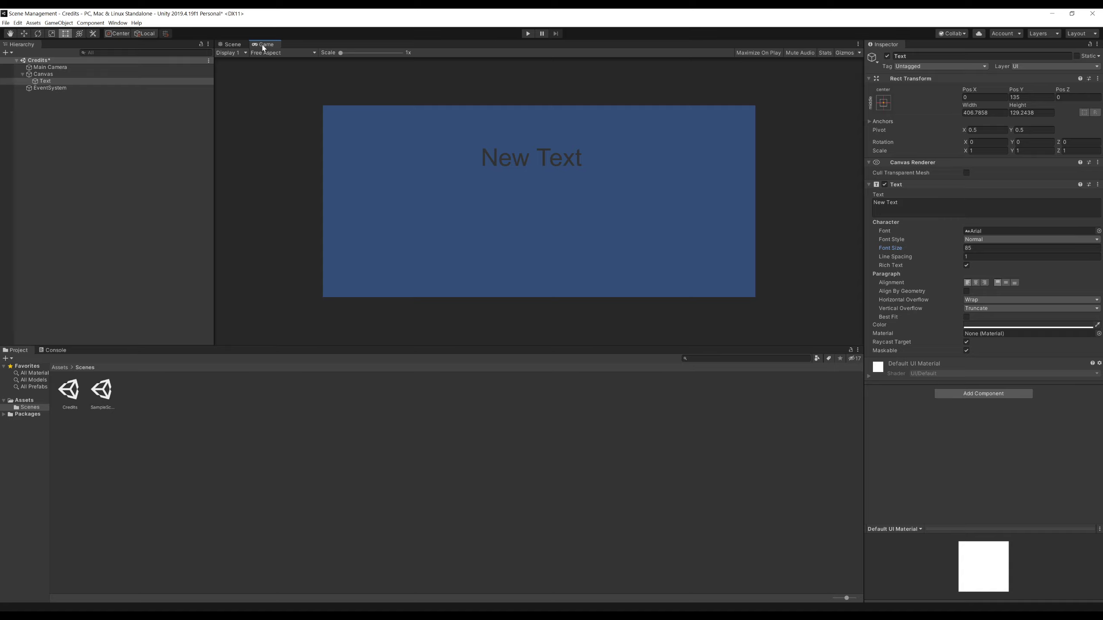
- Change the text to "Credits", shrink its box to about 296 by 117, and recentre it at about Y 141
click(233, 45)
click(890, 204)
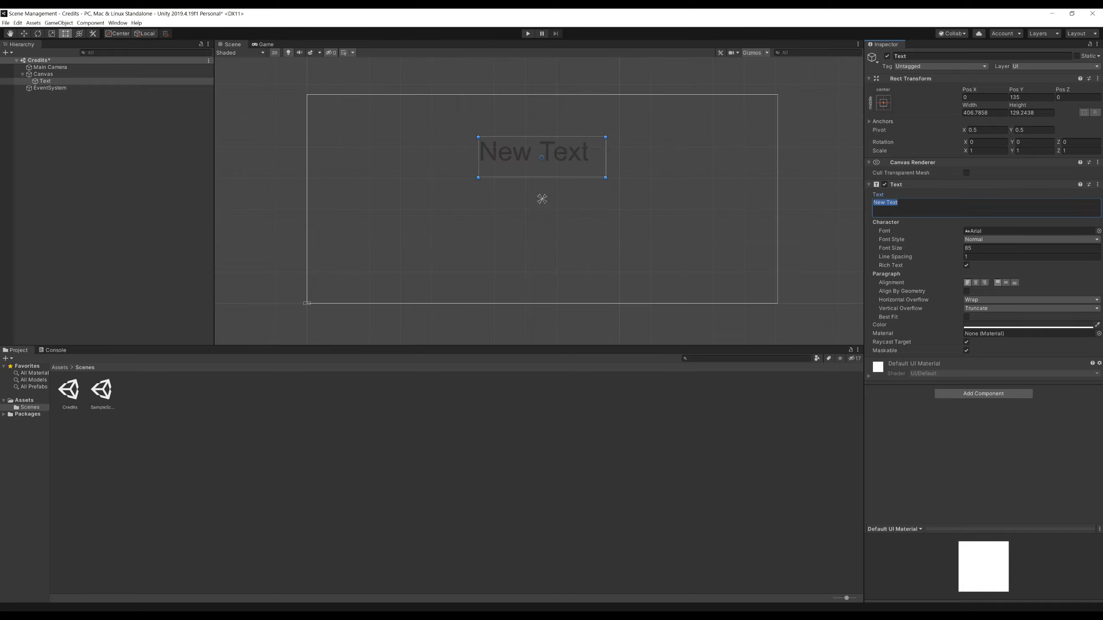
key(BackSpace)
text(C)
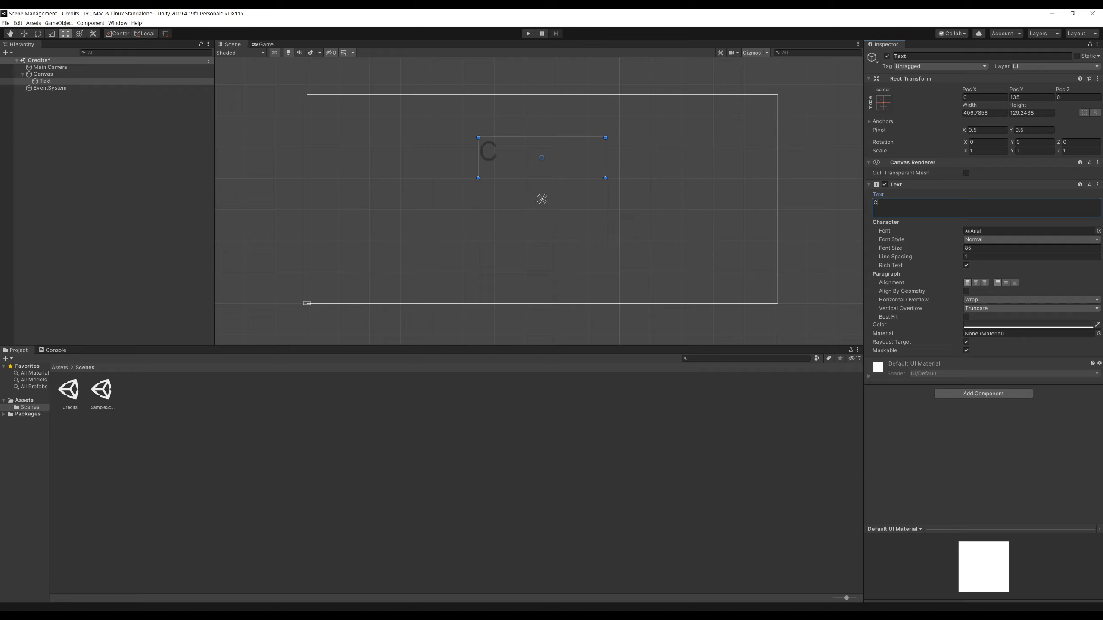
text(redits)
drag(607, 158, 540, 153)
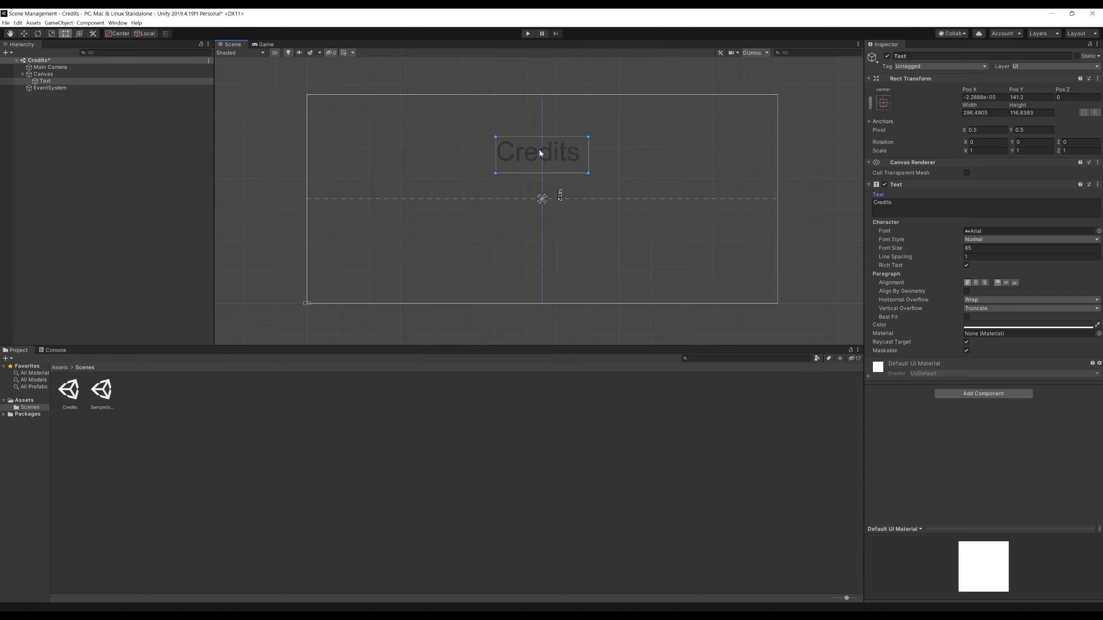
- Check the title in the Game view and save the Credits scene
click(264, 44)
click(232, 45)
click(6, 23)
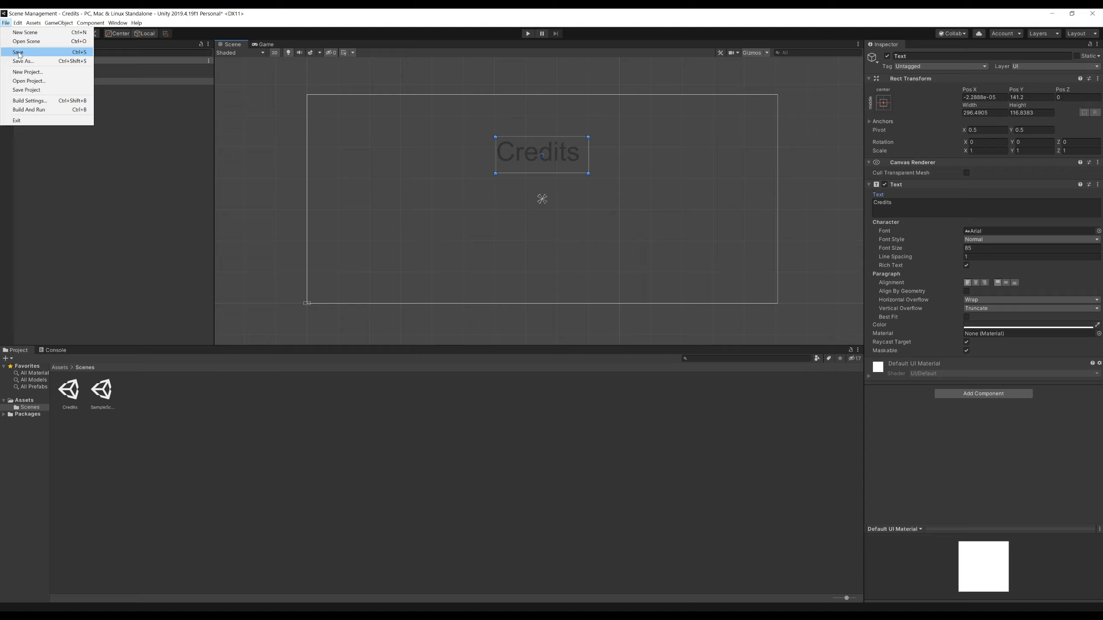
click(35, 53)
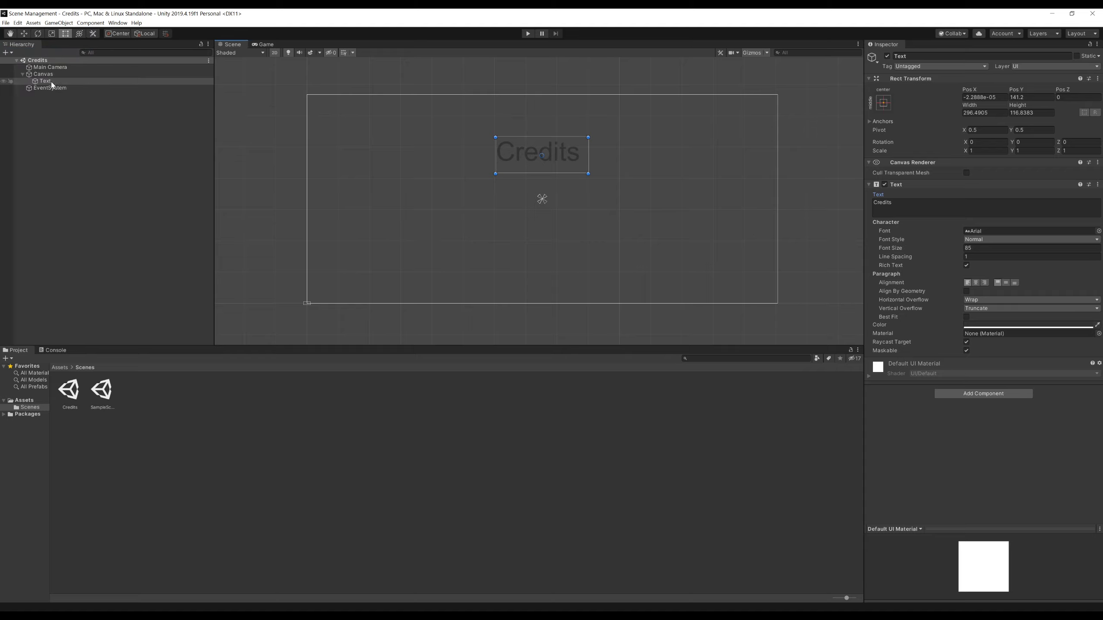
- Reopen SampleScene, expand its Canvas, and run the game to test the Credits button
double_click(101, 389)
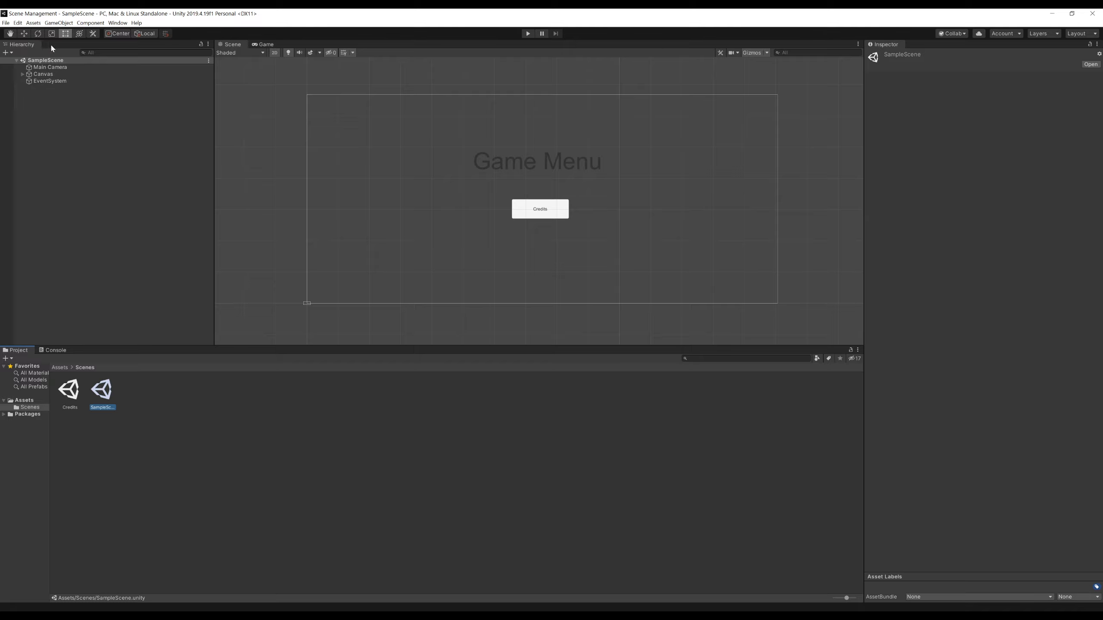
click(20, 77)
click(22, 75)
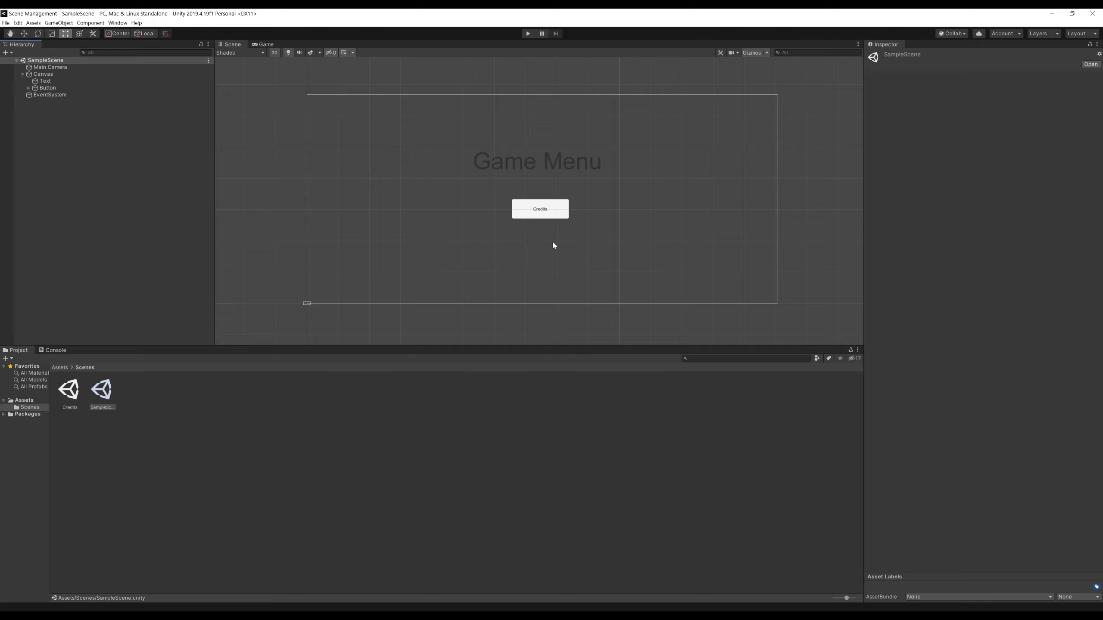
click(528, 34)
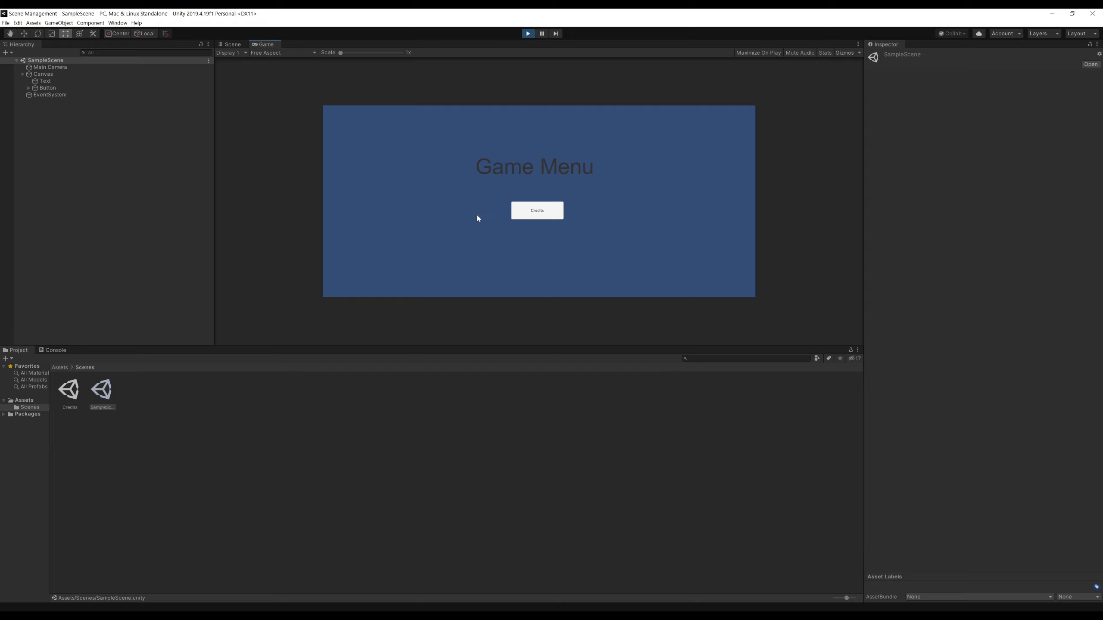
click(539, 214)
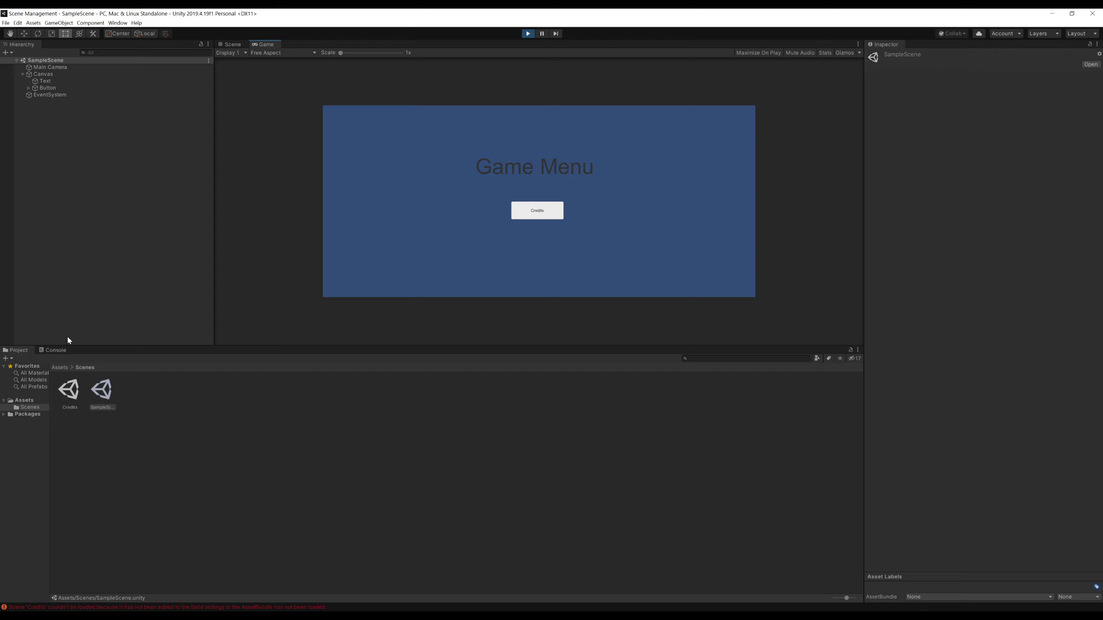
- Read the scene-loading error in the console and stop the running game
click(54, 352)
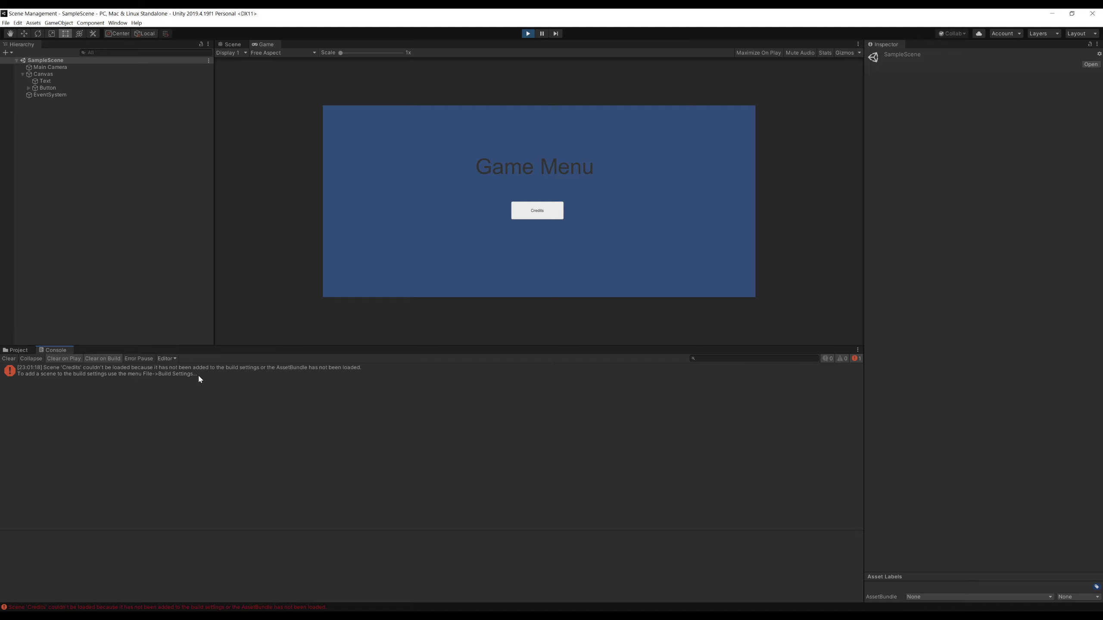
click(527, 34)
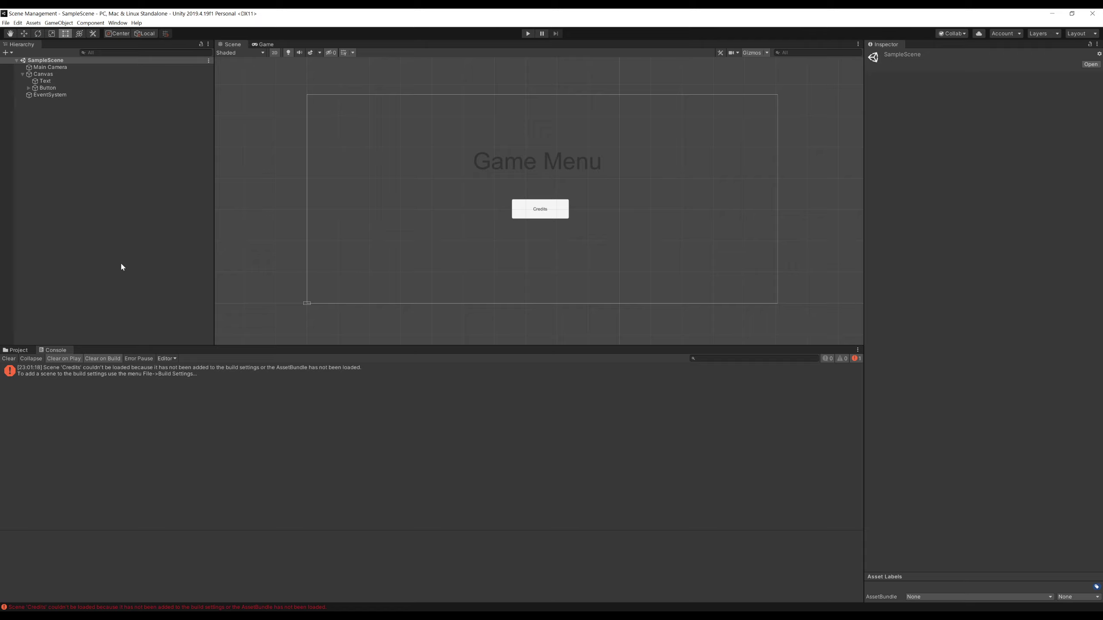
- Add SampleScene and Credits, in that order, to the Scenes In Build list of the build settings
click(5, 23)
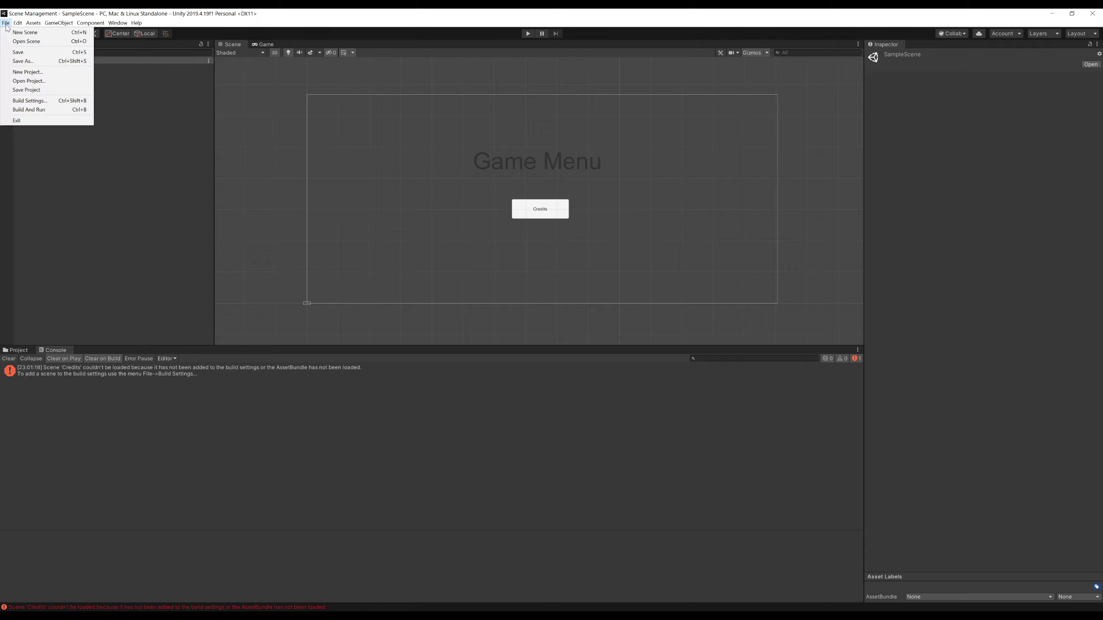
click(38, 101)
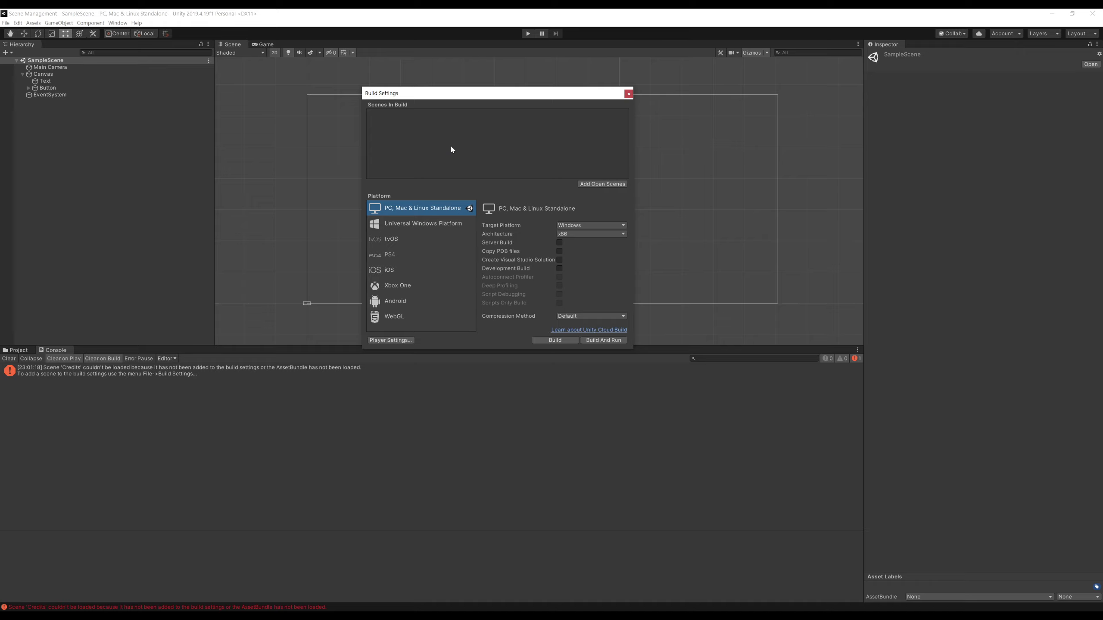
click(17, 351)
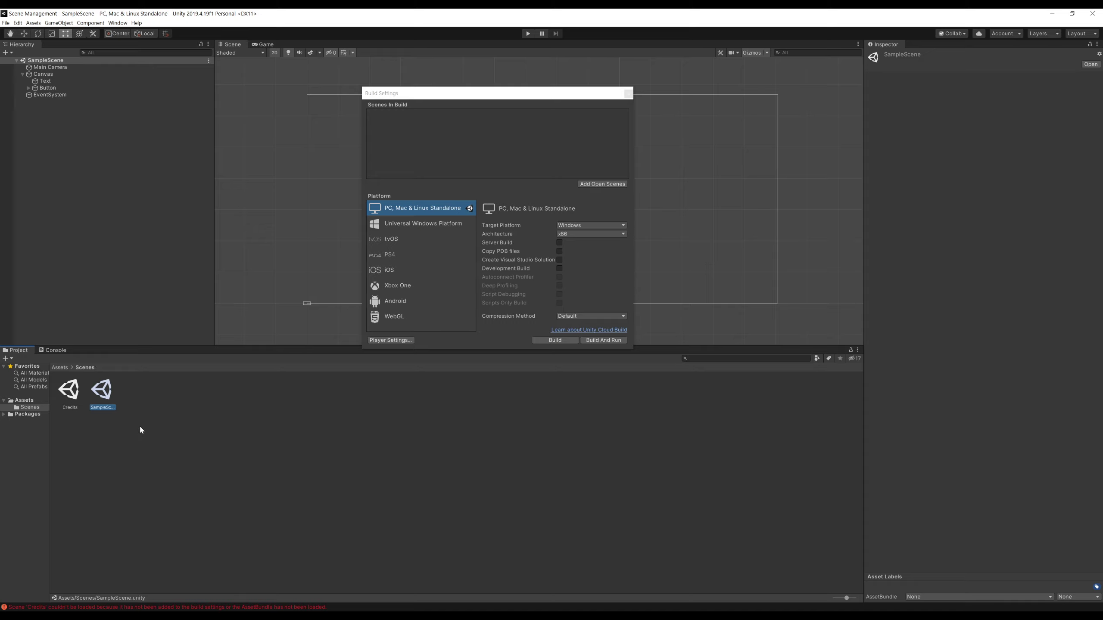
drag(108, 396, 404, 119)
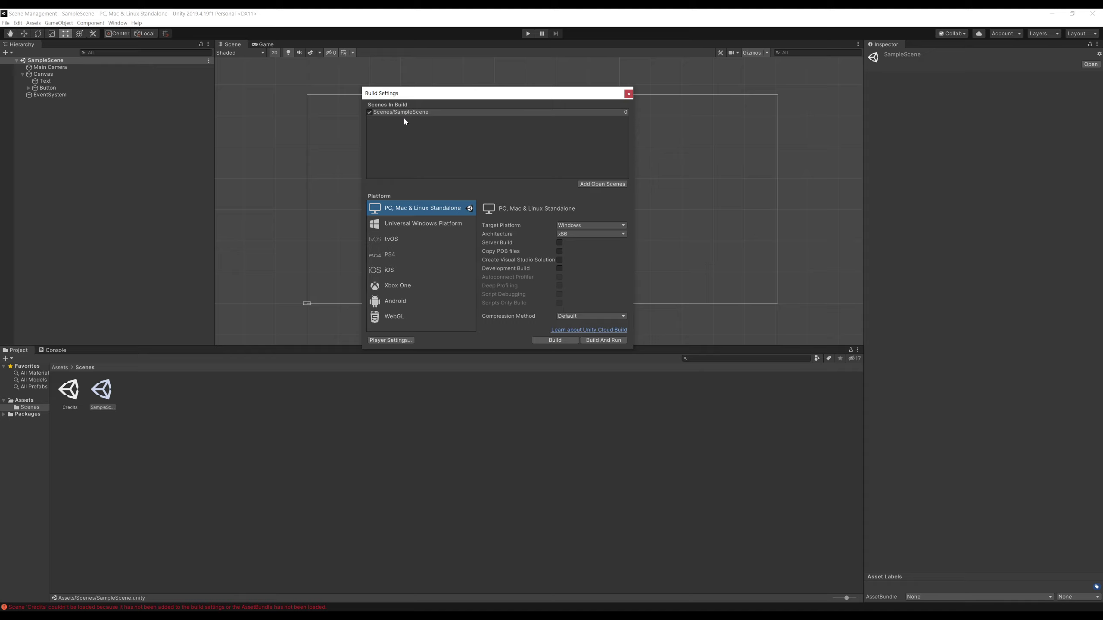
drag(69, 391, 424, 142)
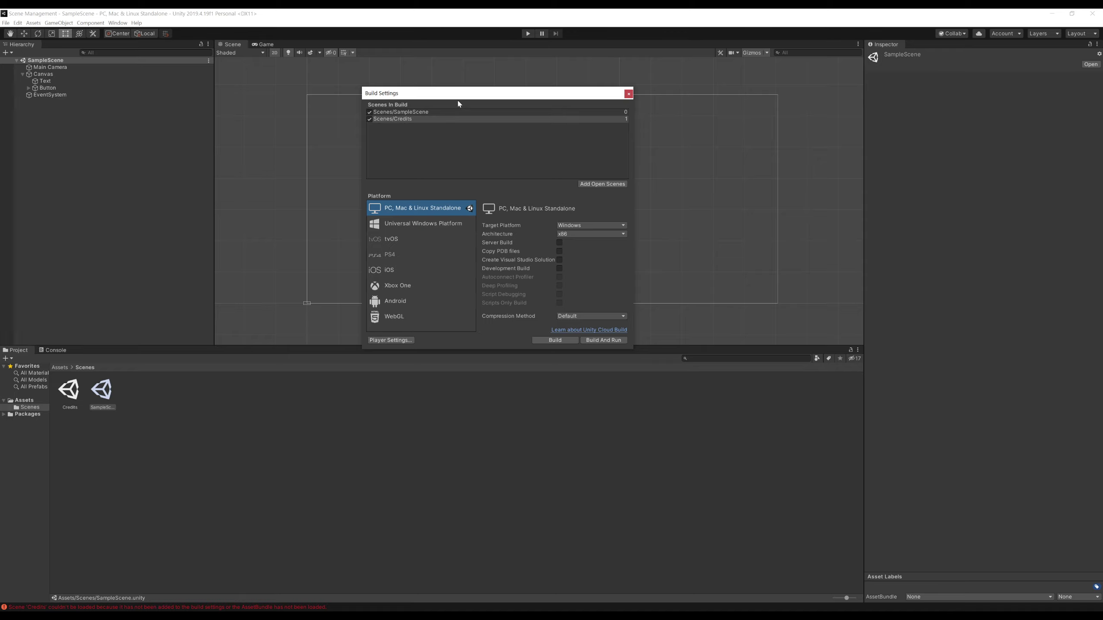
click(629, 94)
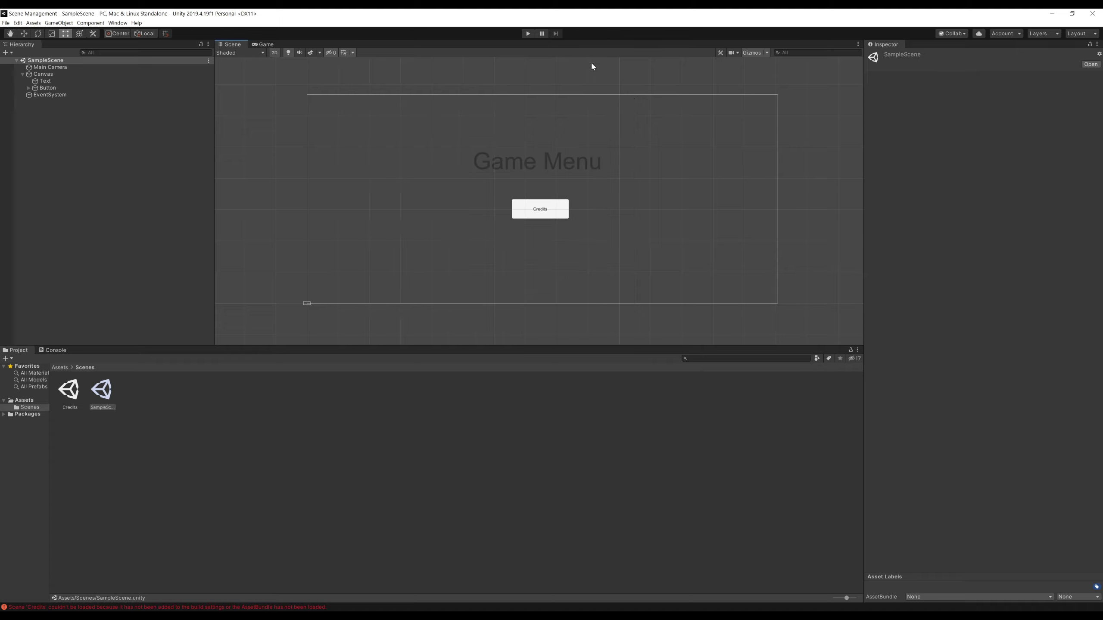
- Run the game, test the Credits button, inspect the loaded scene's Canvas objects, and stop the game
click(528, 37)
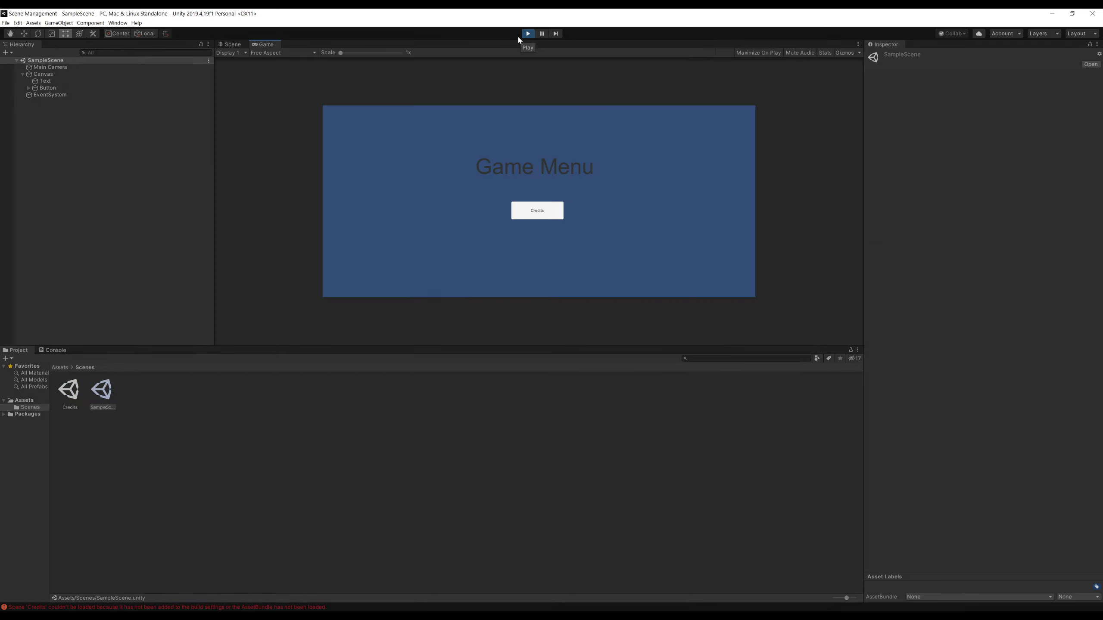
click(530, 207)
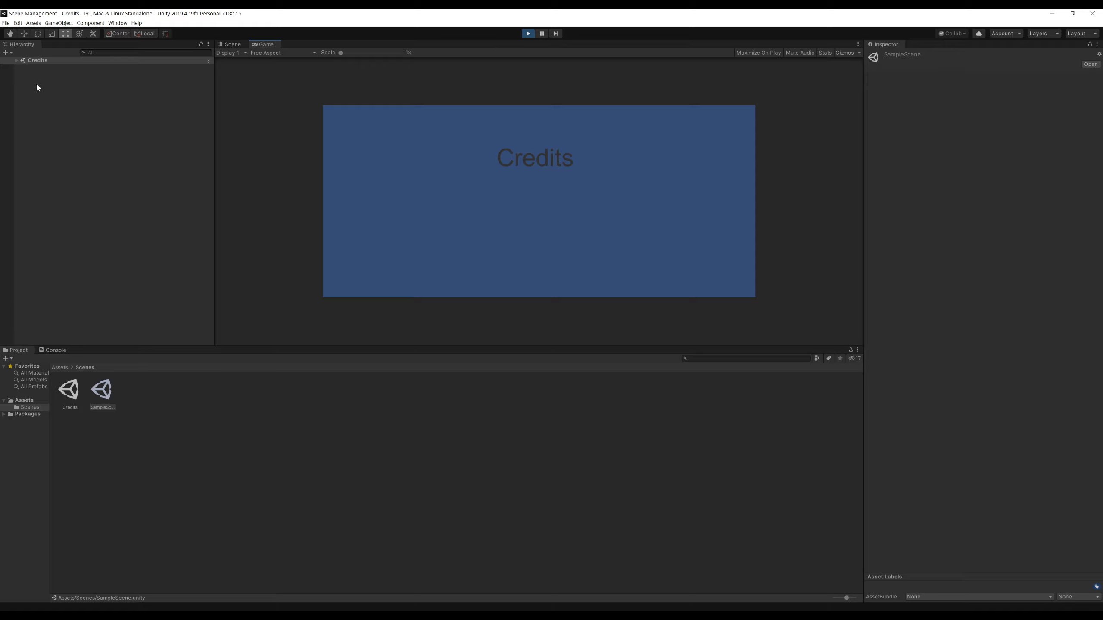
click(17, 60)
click(23, 75)
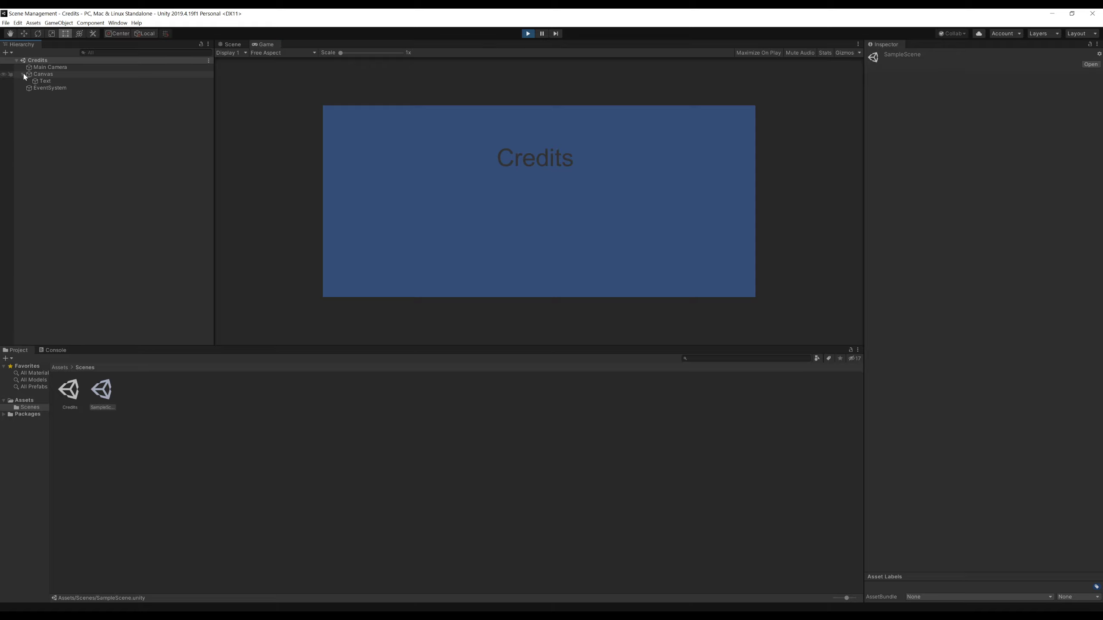
click(45, 82)
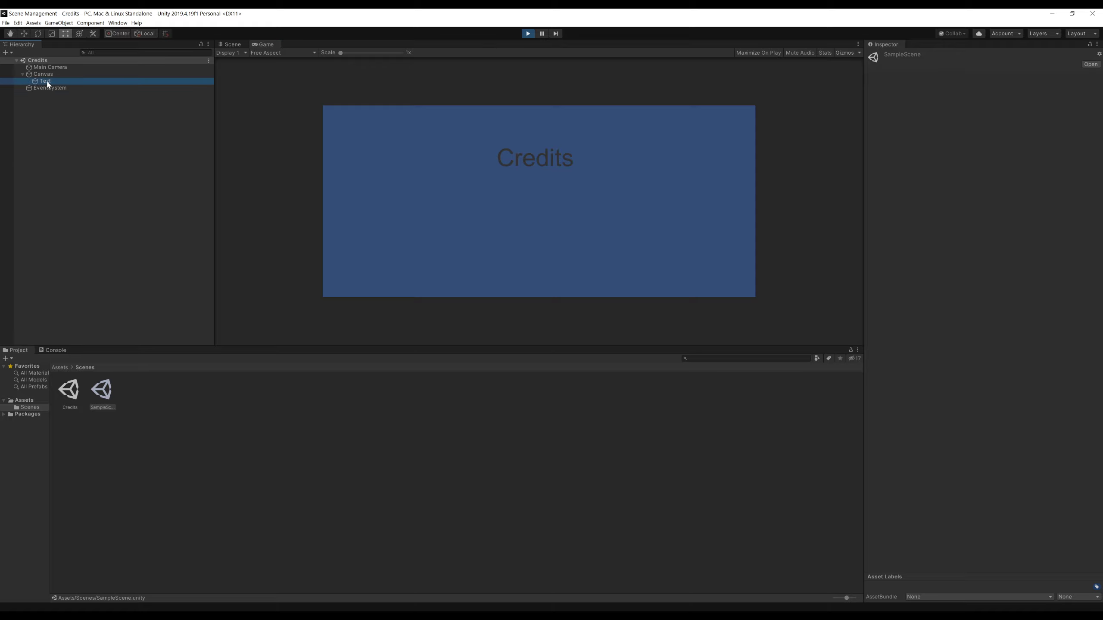
click(528, 34)
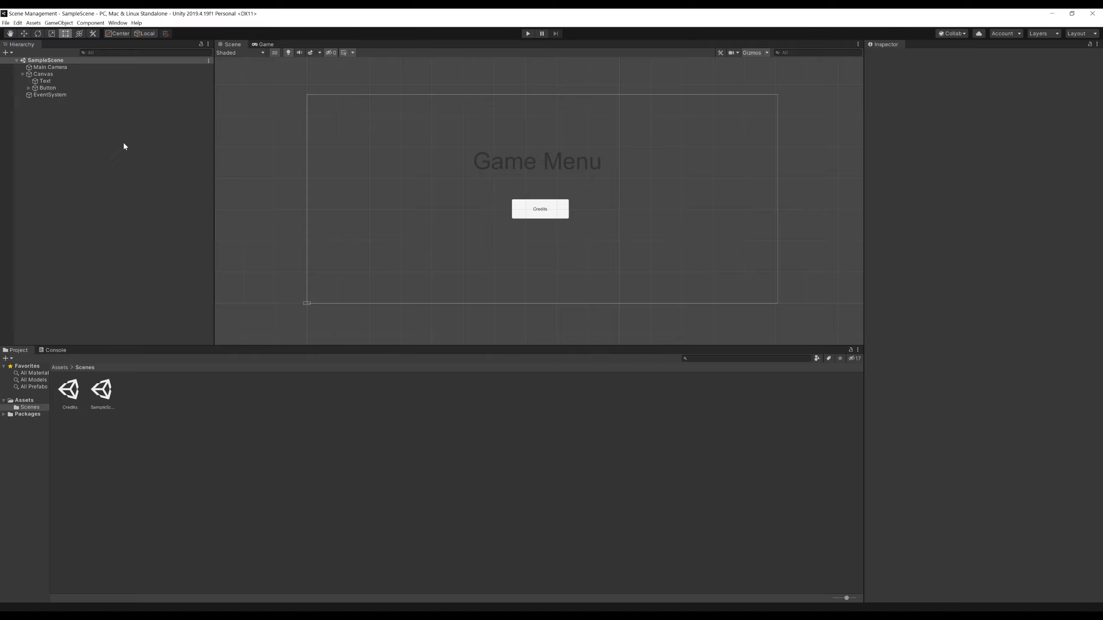
- Open the Credits scene and add a UI Button to its Canvas
double_click(72, 394)
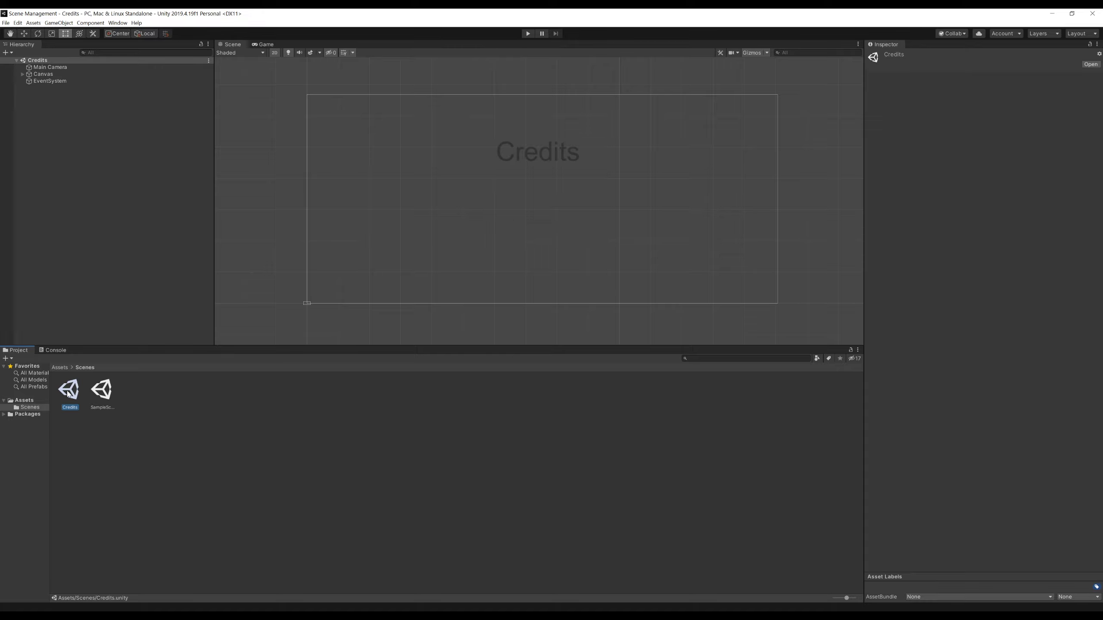
click(26, 75)
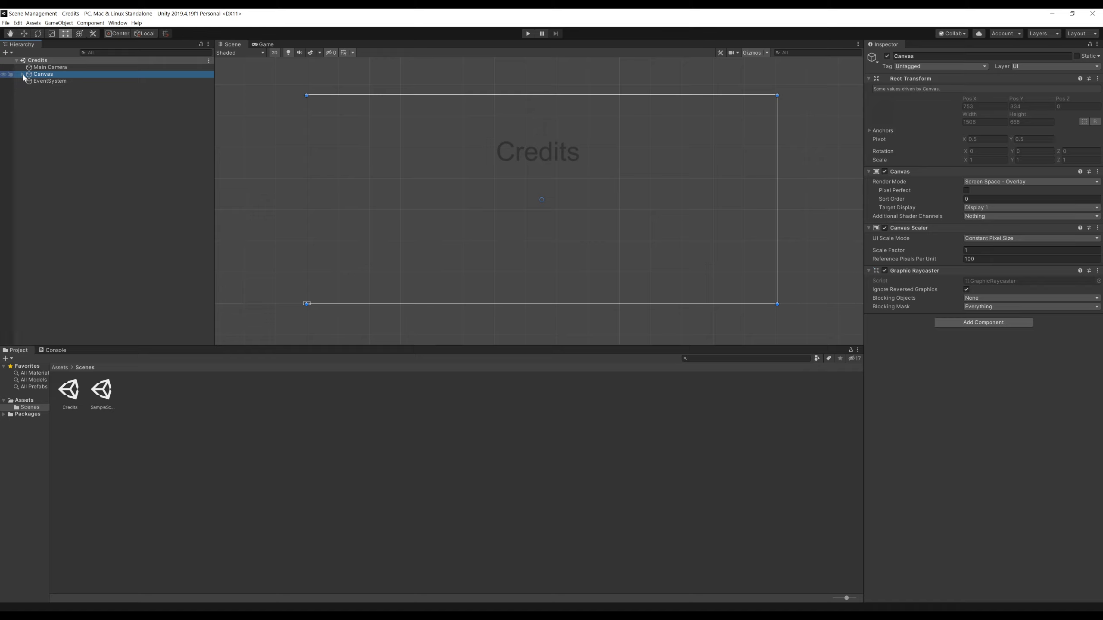
click(23, 75)
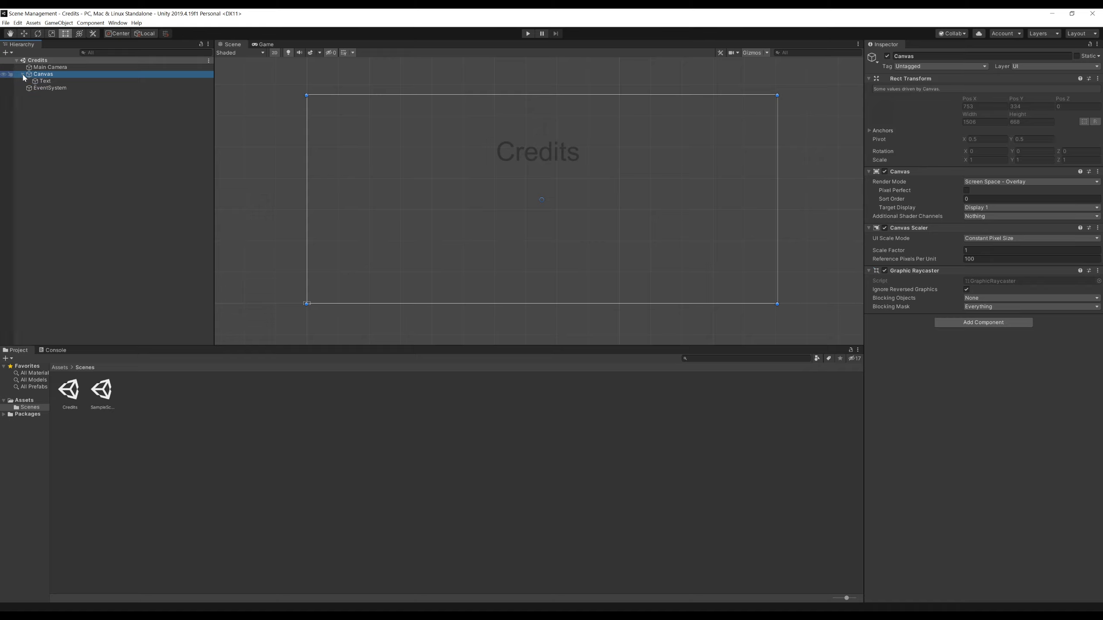
click(8, 53)
mouse_move(26, 134)
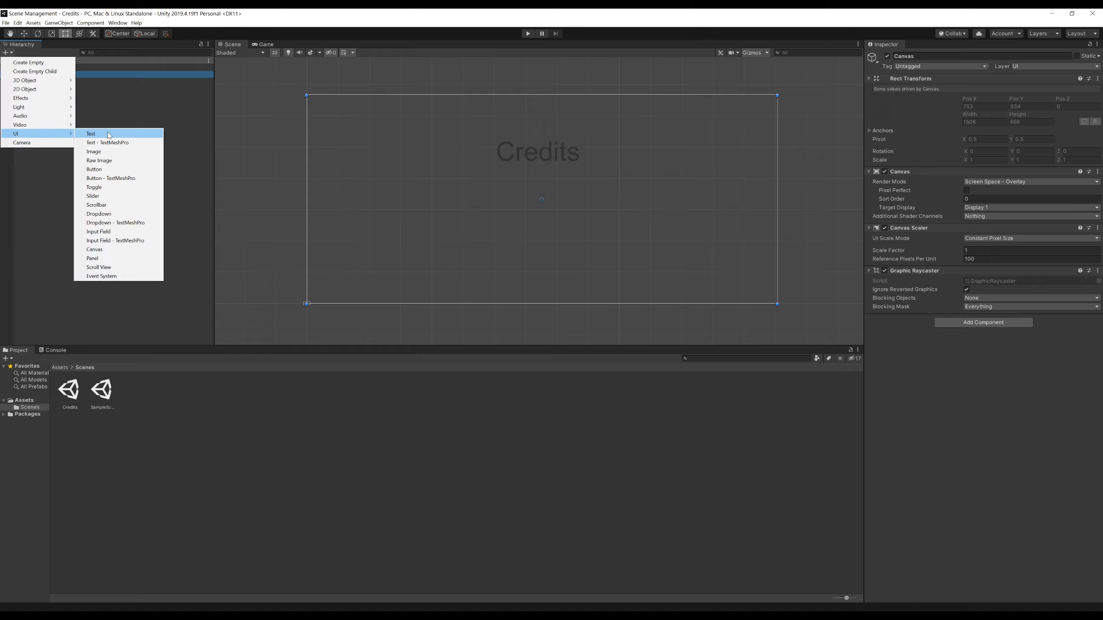
click(106, 170)
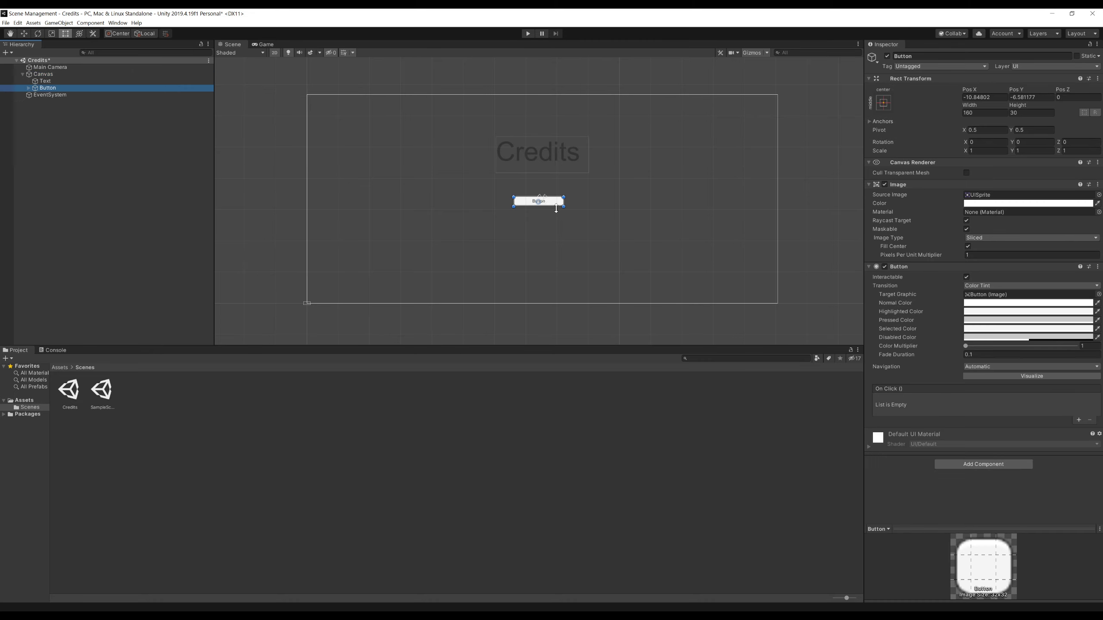
- Change the new button's label text to "Return to Menu"
click(29, 88)
click(60, 97)
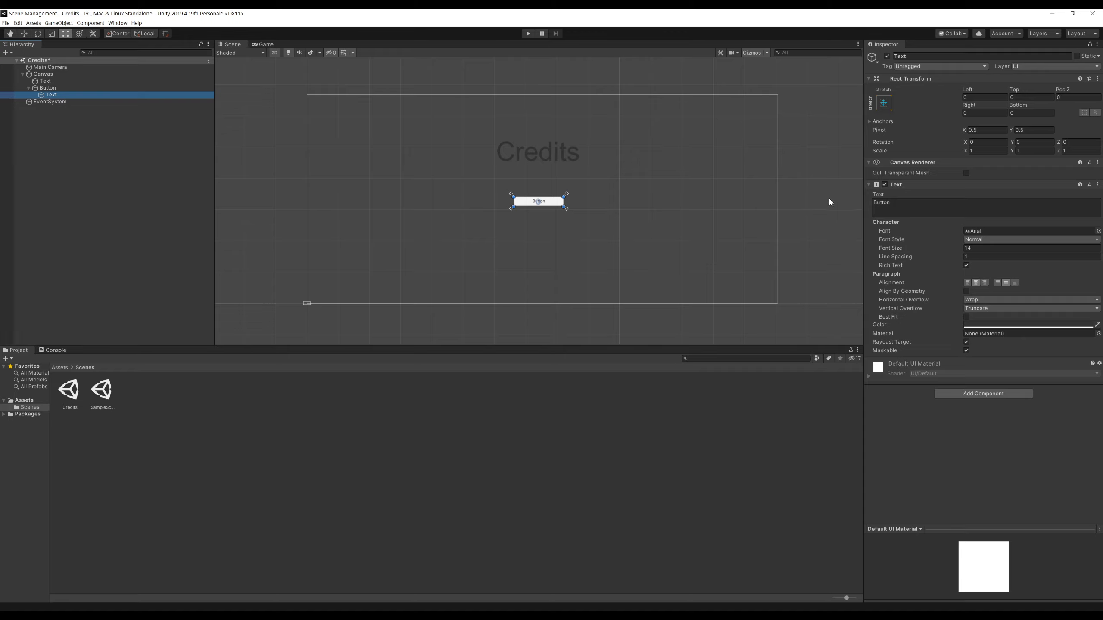
click(895, 205)
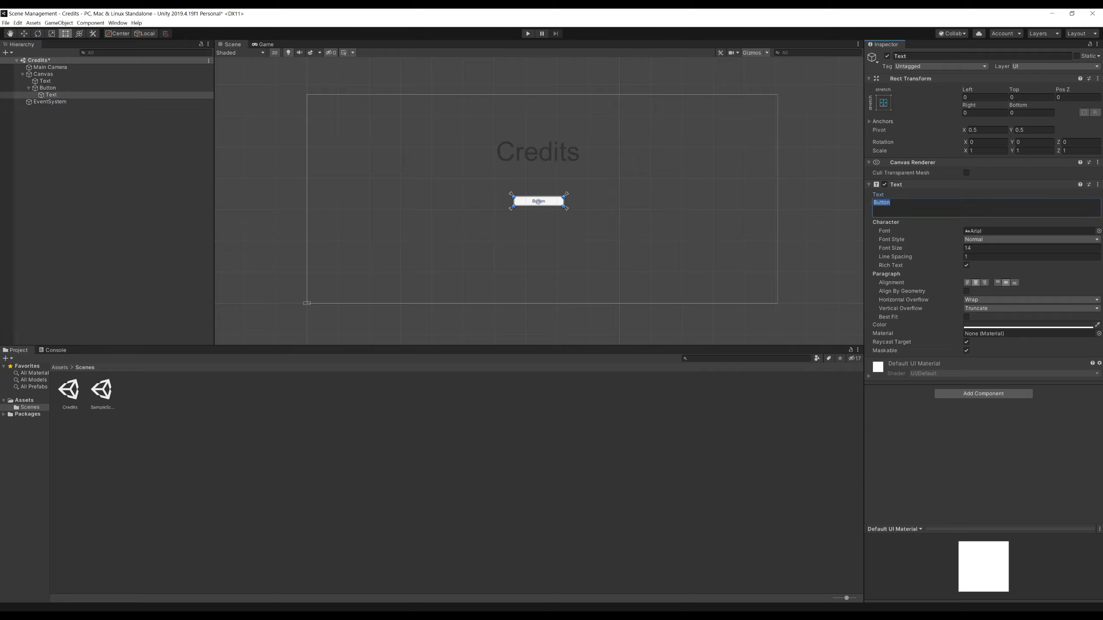
key(BackSpace)
text(Return to Menu)
- Enlarge the button to about 241 by 69 and centre it horizontally below the title at about Y -34
click(49, 88)
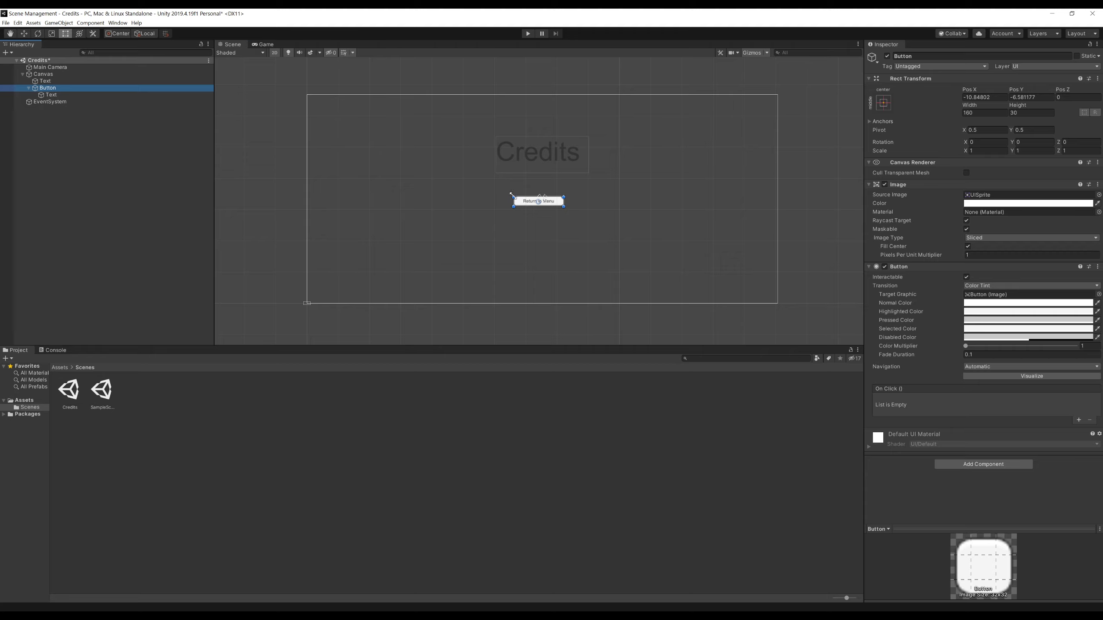
drag(511, 195, 486, 183)
drag(552, 198, 548, 221)
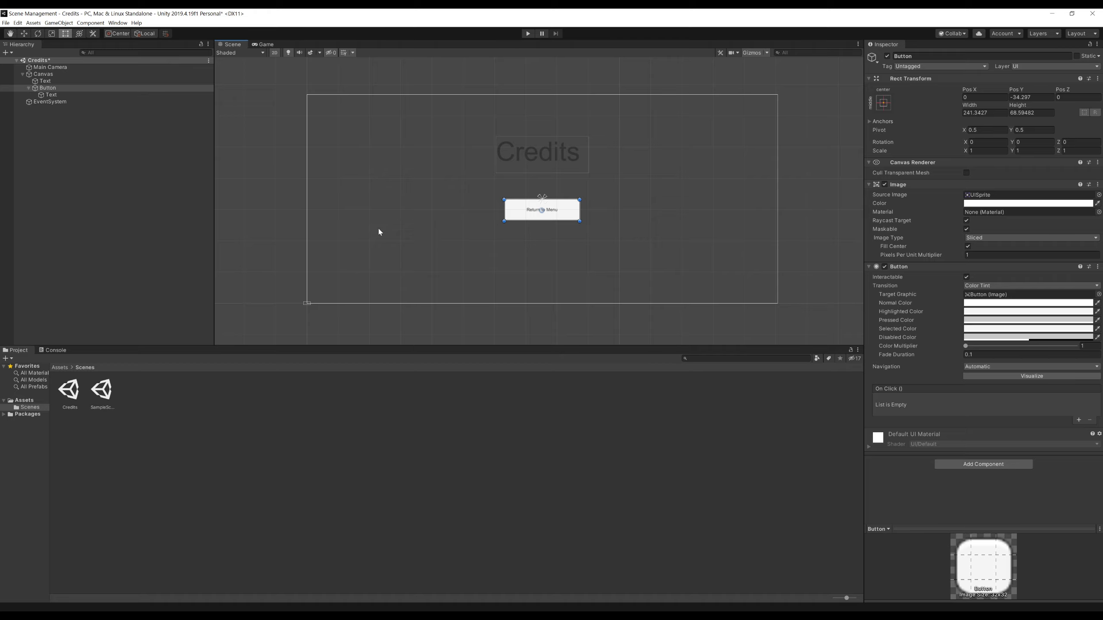
- Attach the NavigateMenu script to the button and add an On Click entry with the button itself as target object
click(21, 400)
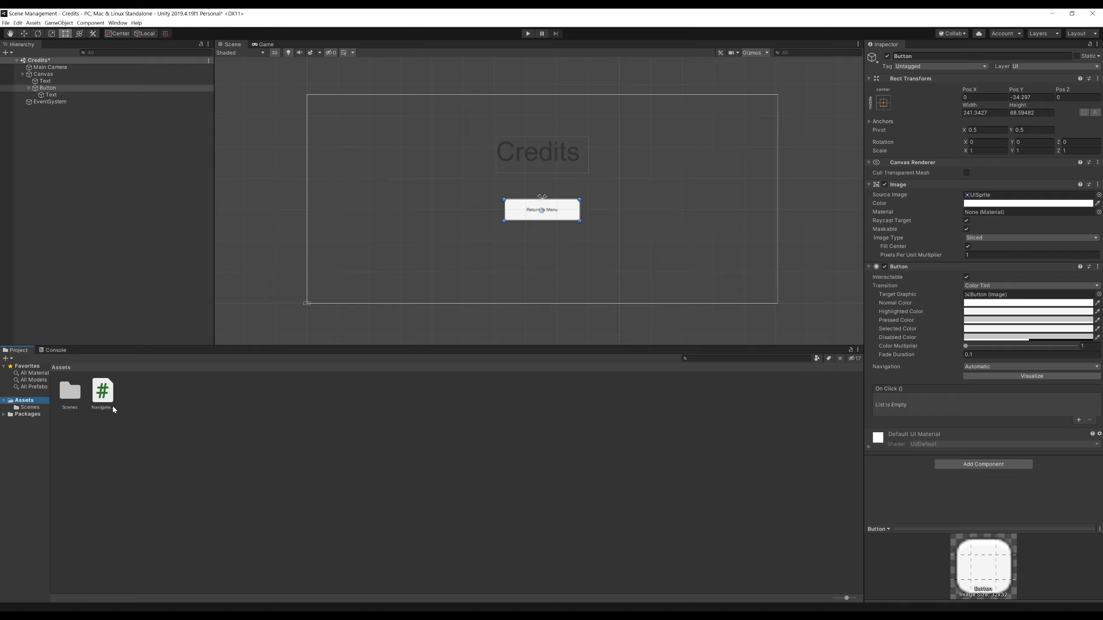
drag(106, 391, 910, 481)
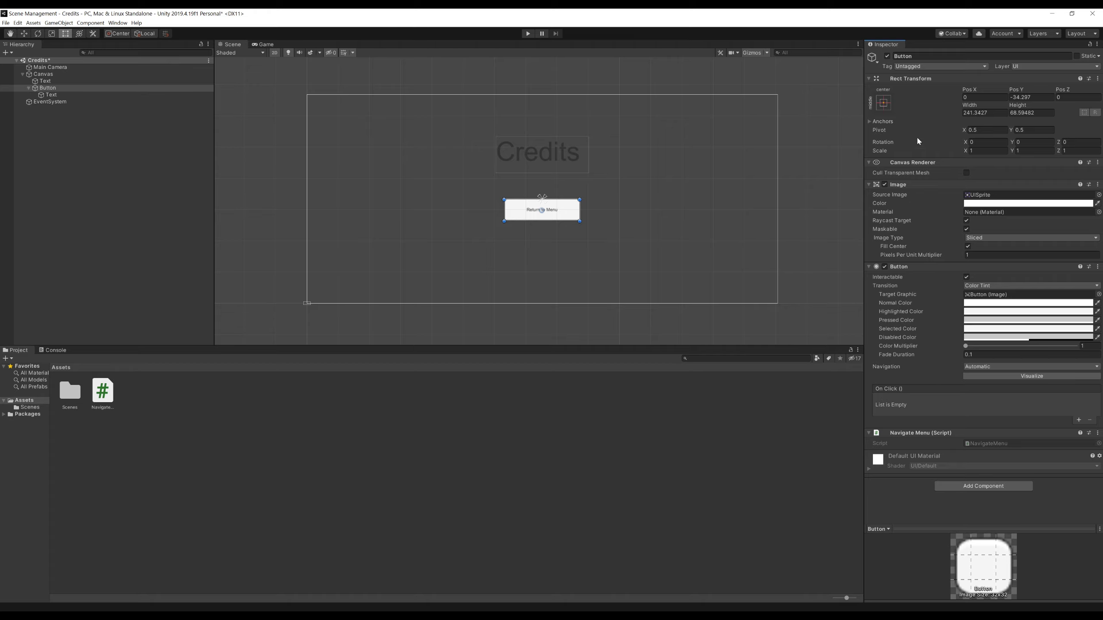
click(1079, 421)
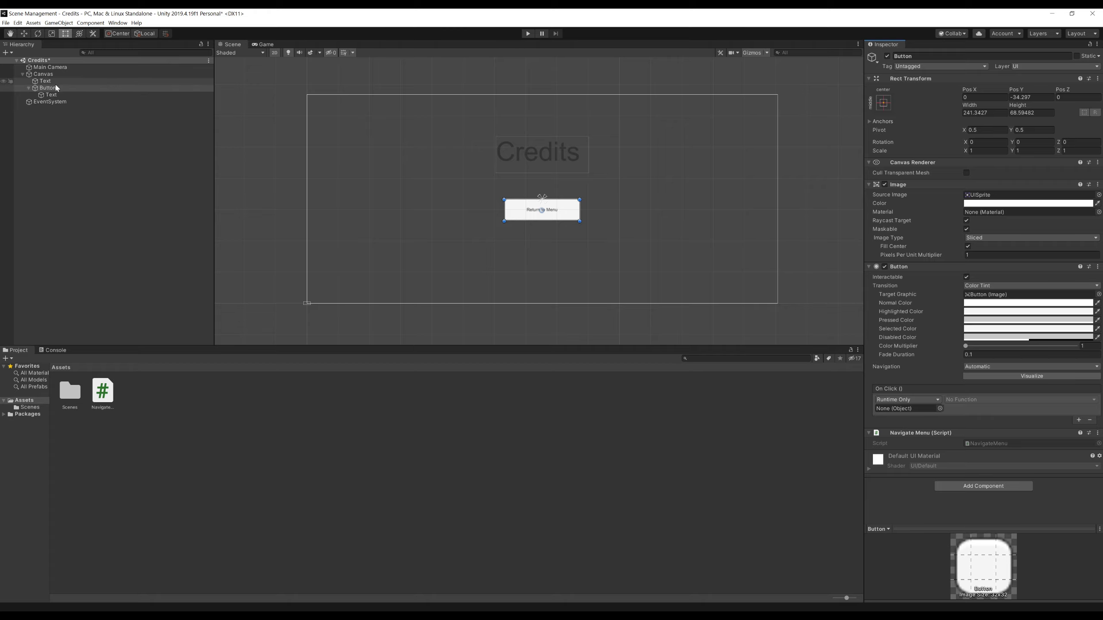
drag(49, 89, 900, 408)
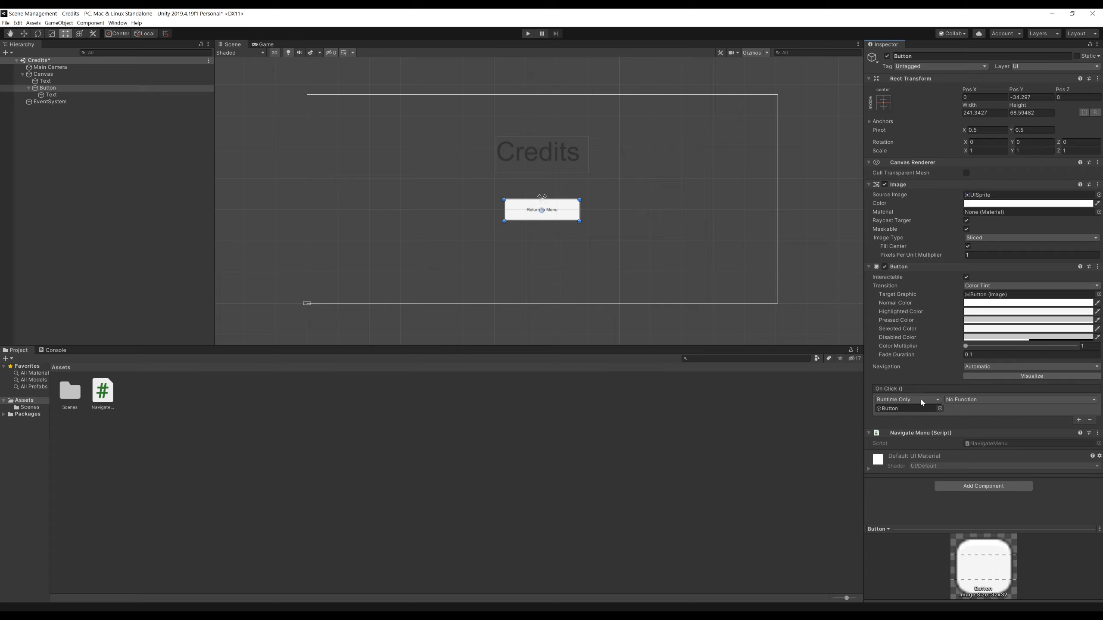
- Set the On Click function to NavigateMenu's SwitchScene (string) with "SampleScene" as its argument
click(978, 401)
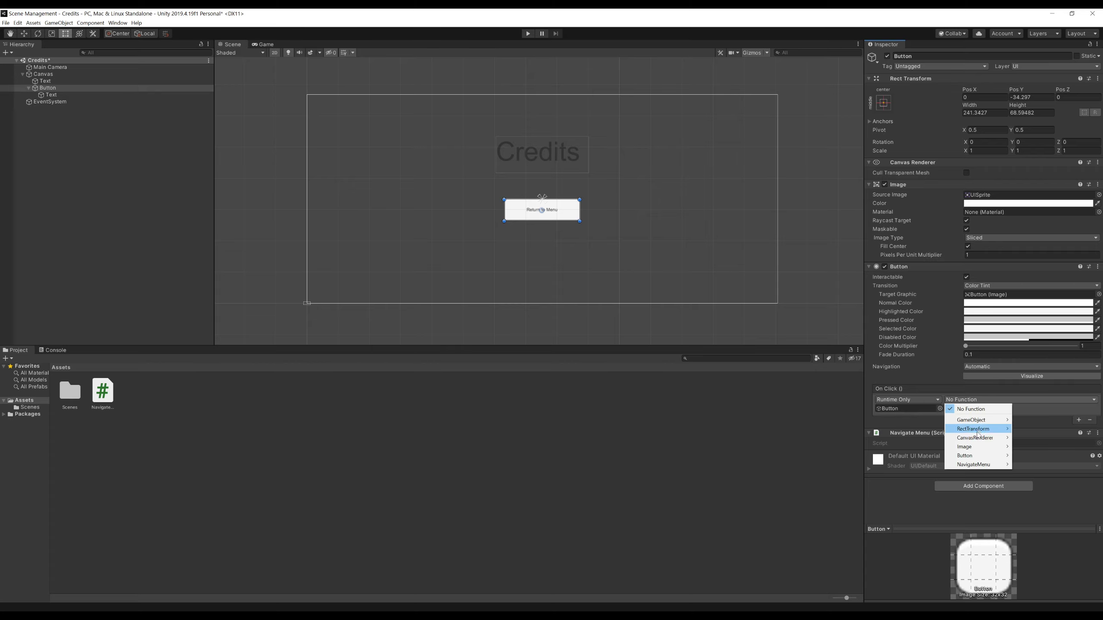
mouse_move(964, 468)
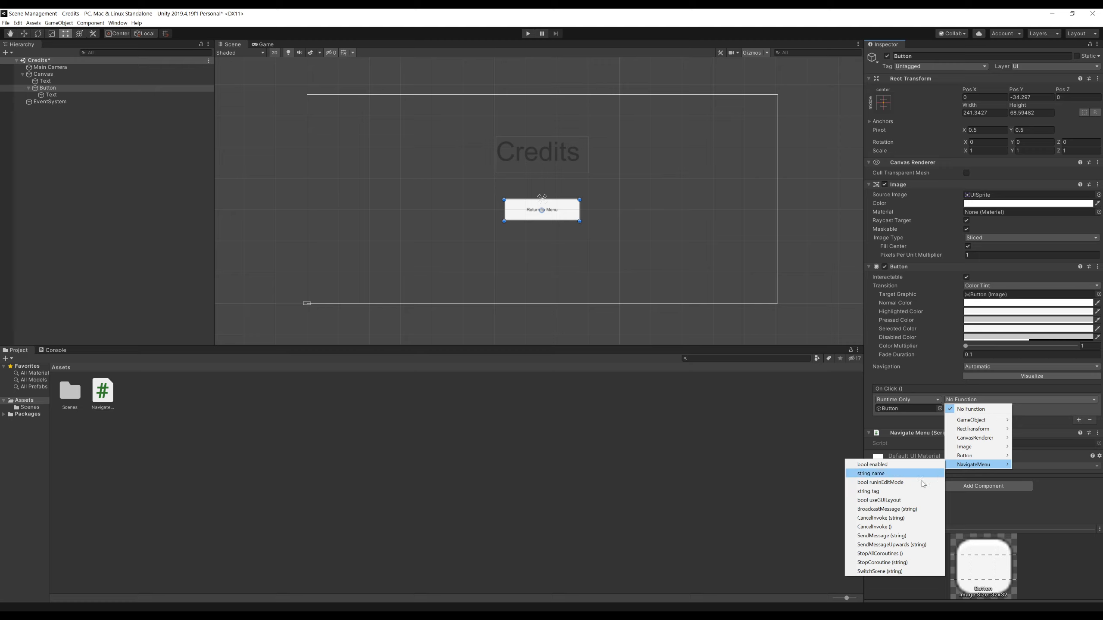
click(875, 571)
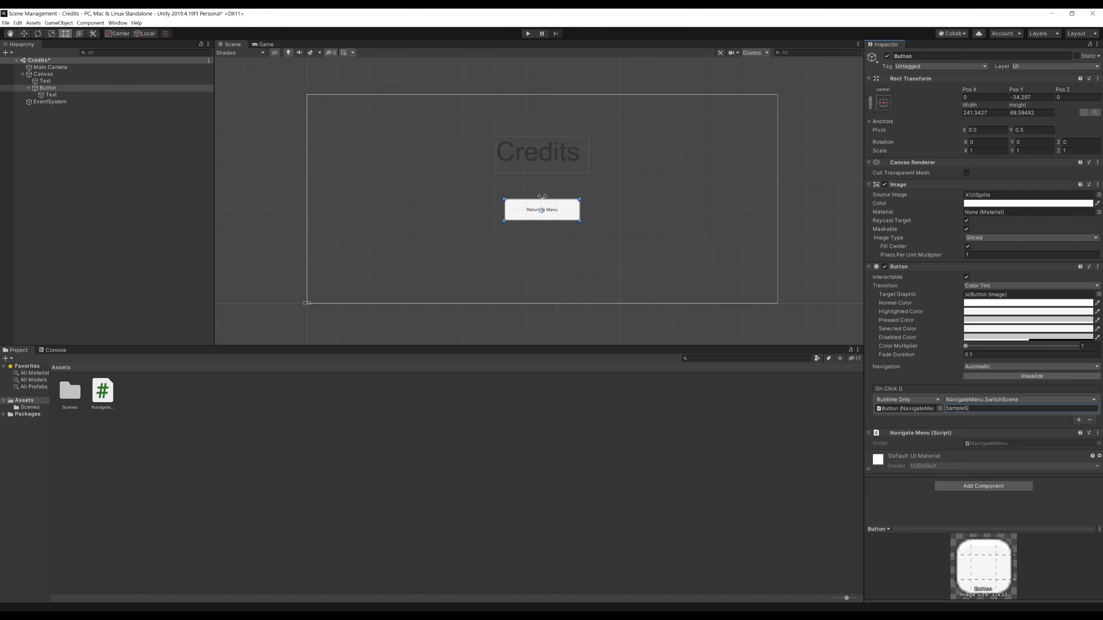
text(cene)
- Check the menu scene's name in the Scenes folder and save the Credits scene
double_click(69, 392)
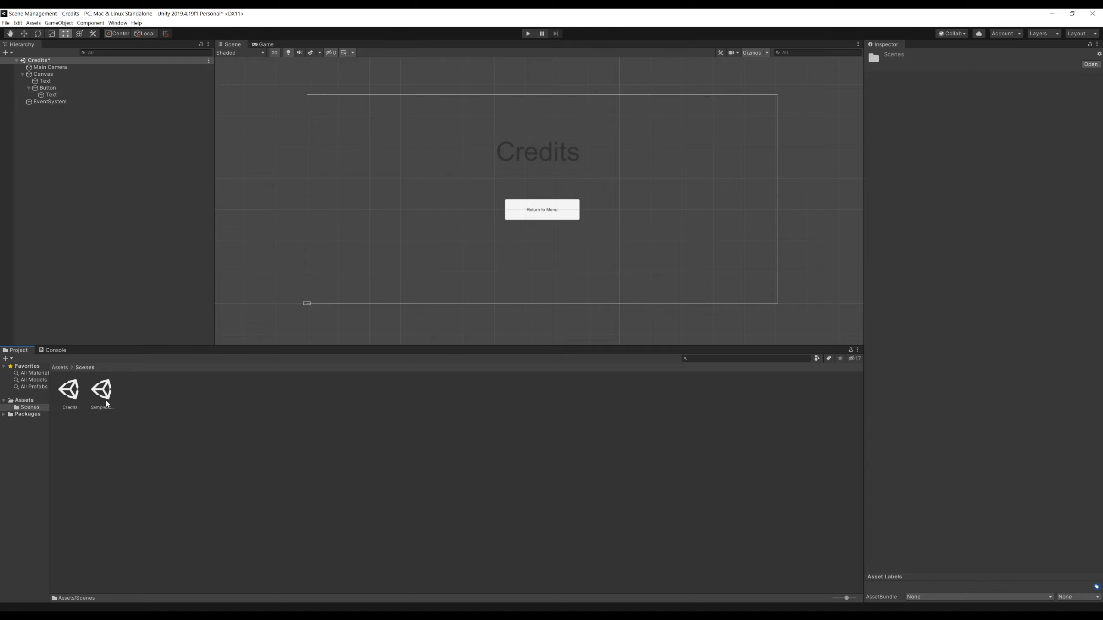
click(106, 404)
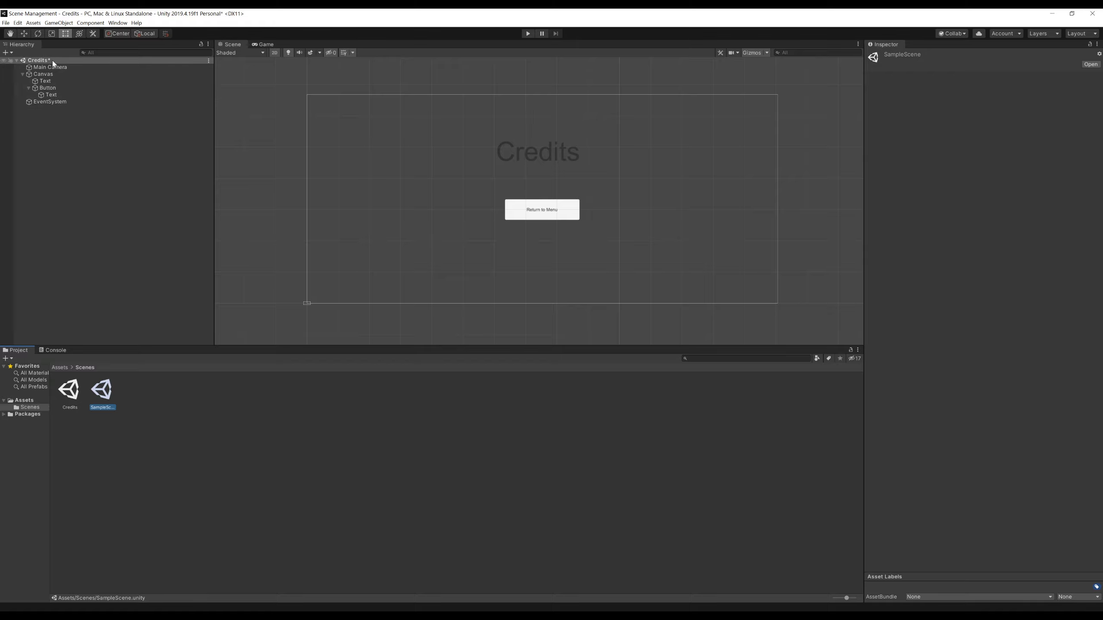
click(6, 22)
click(22, 50)
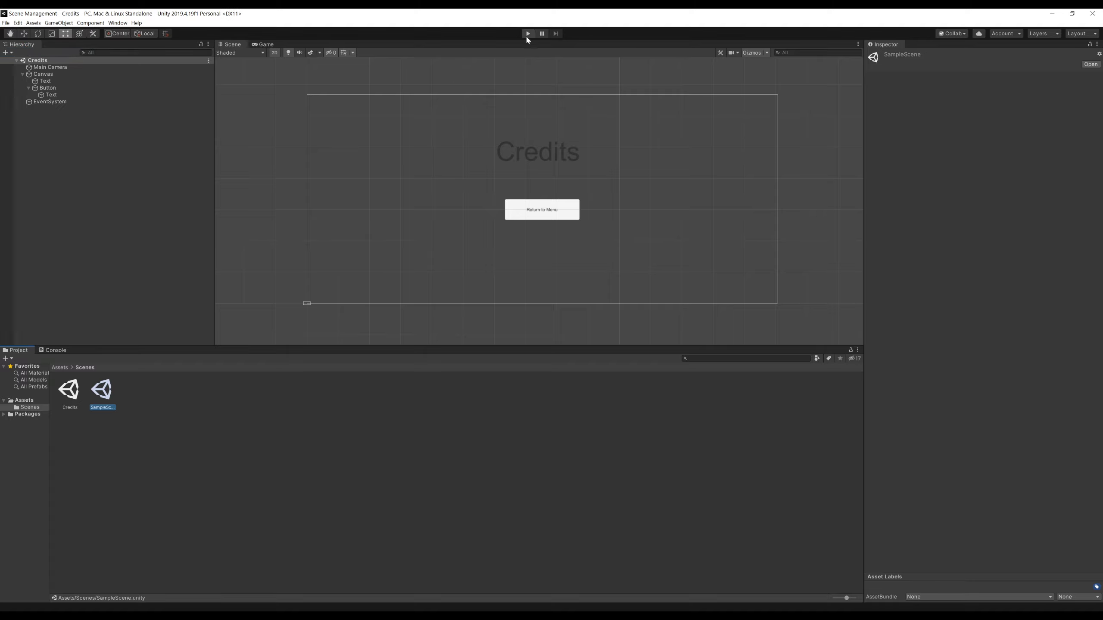
- Run the game from the Credits scene and test switching repeatedly with the Return to Menu and Credits buttons
click(529, 35)
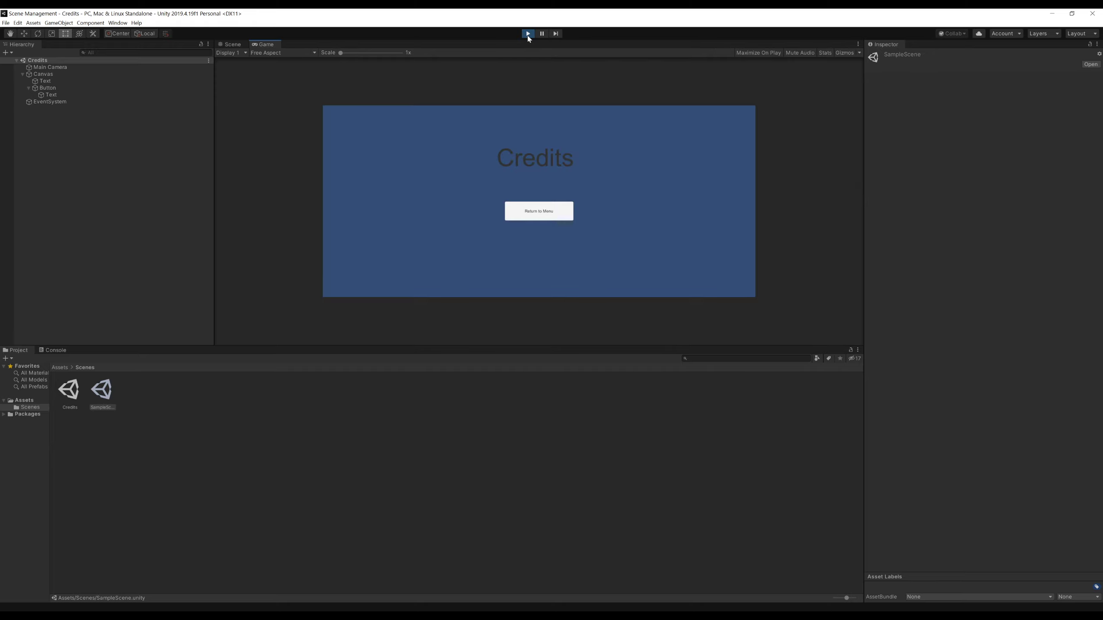
click(545, 214)
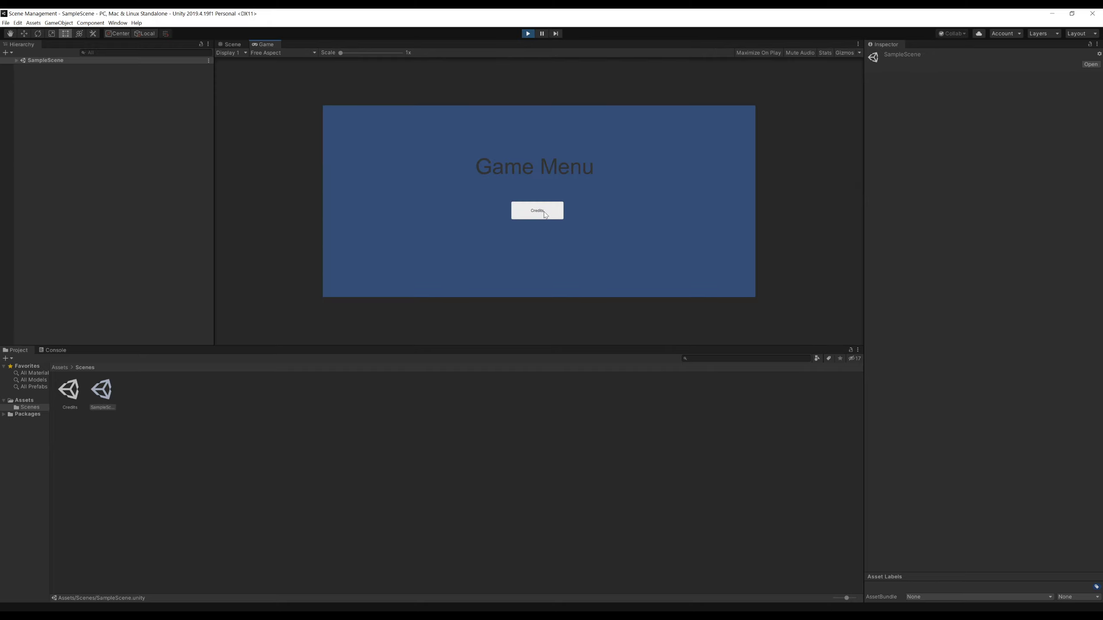
click(544, 212)
click(543, 212)
click(543, 212)
click(544, 212)
click(543, 212)
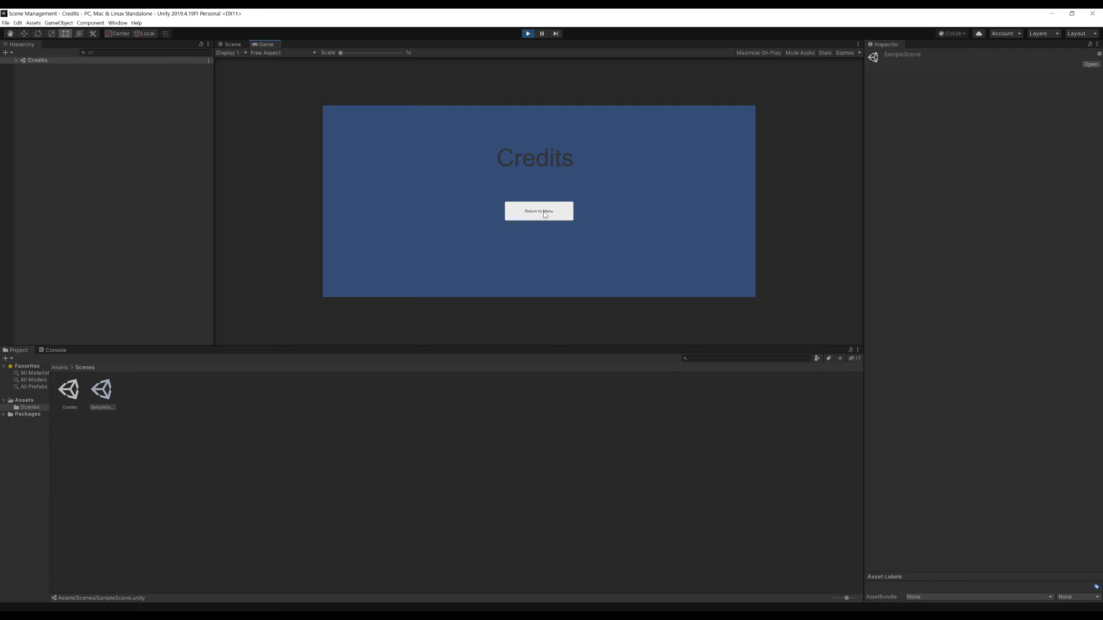
- Finish testing the scene-switching buttons in the running game and stop play mode
click(544, 212)
click(545, 214)
click(530, 34)
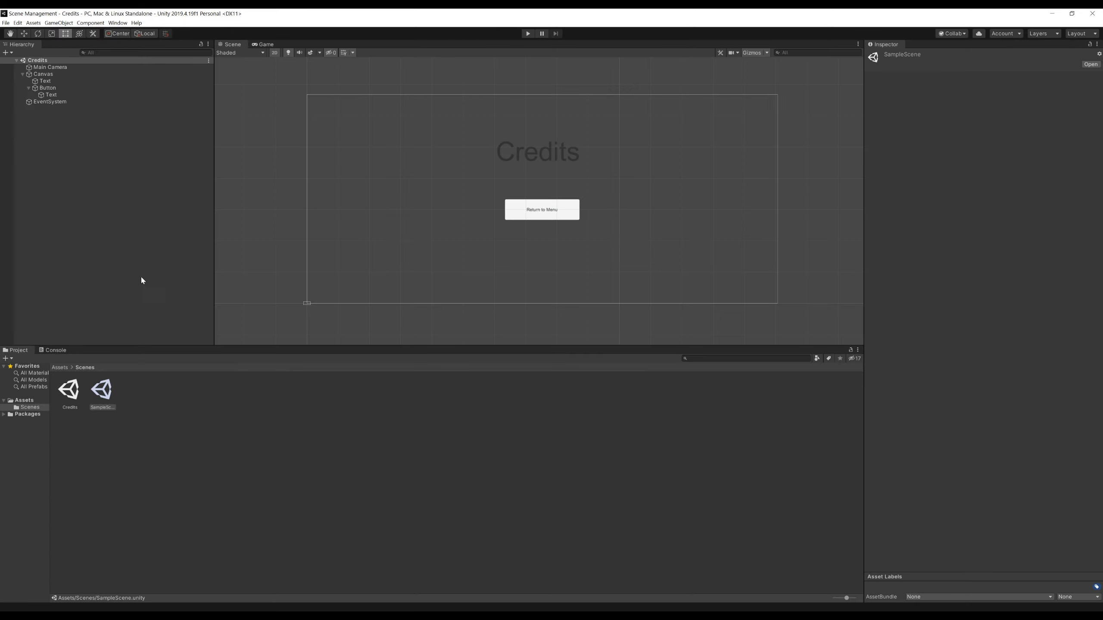
- Open SampleScene, rename its scene asset as Menu and reload the modified scene
double_click(103, 390)
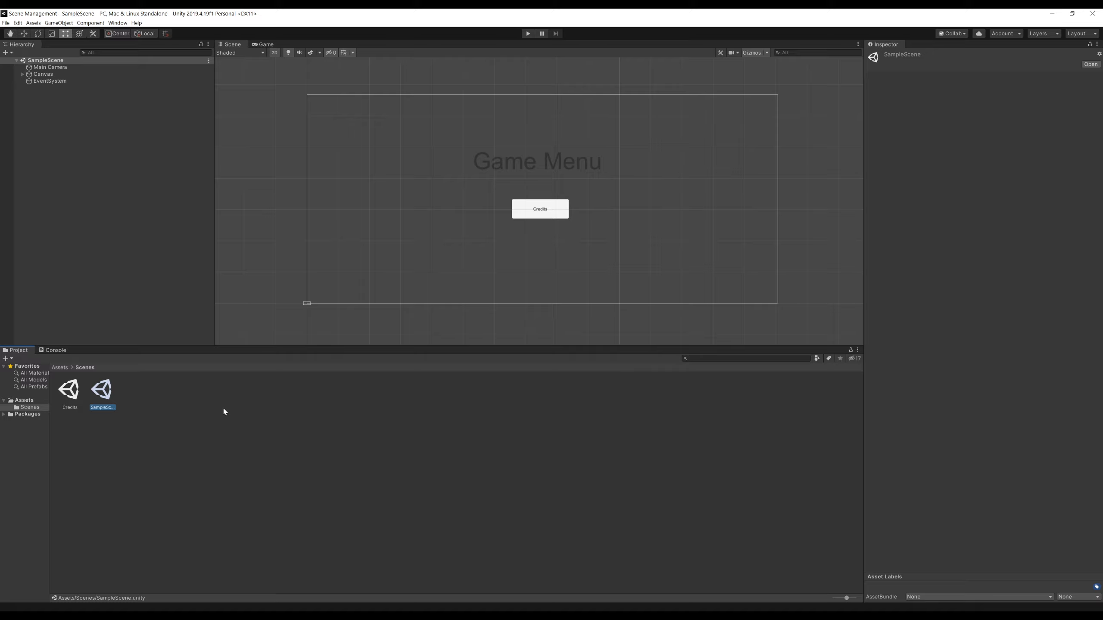
right_click(104, 390)
click(133, 427)
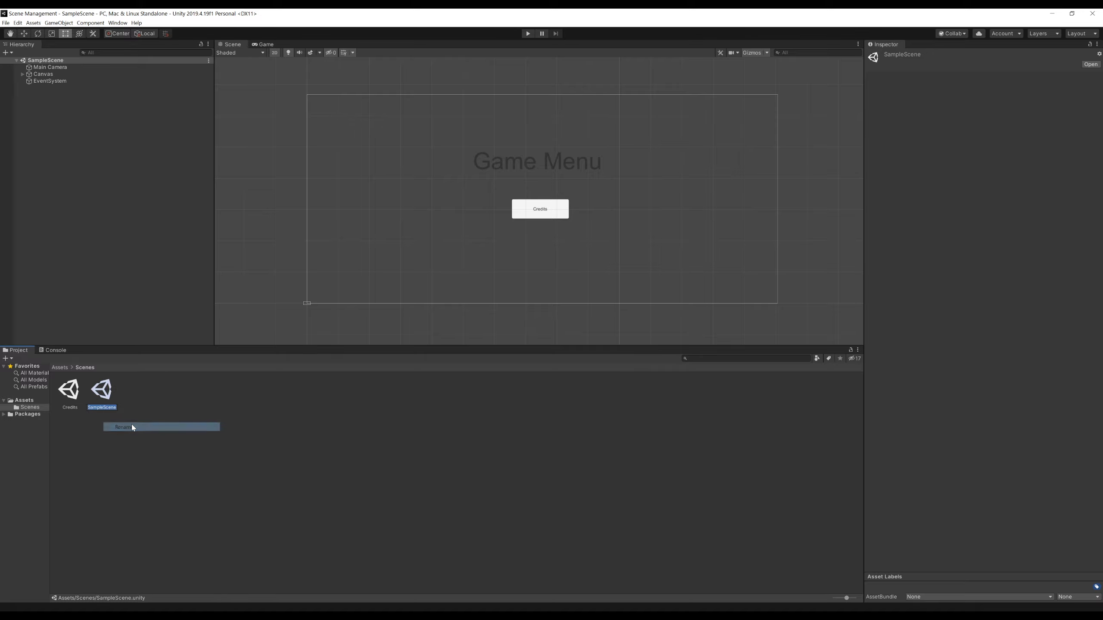
key(BackSpace)
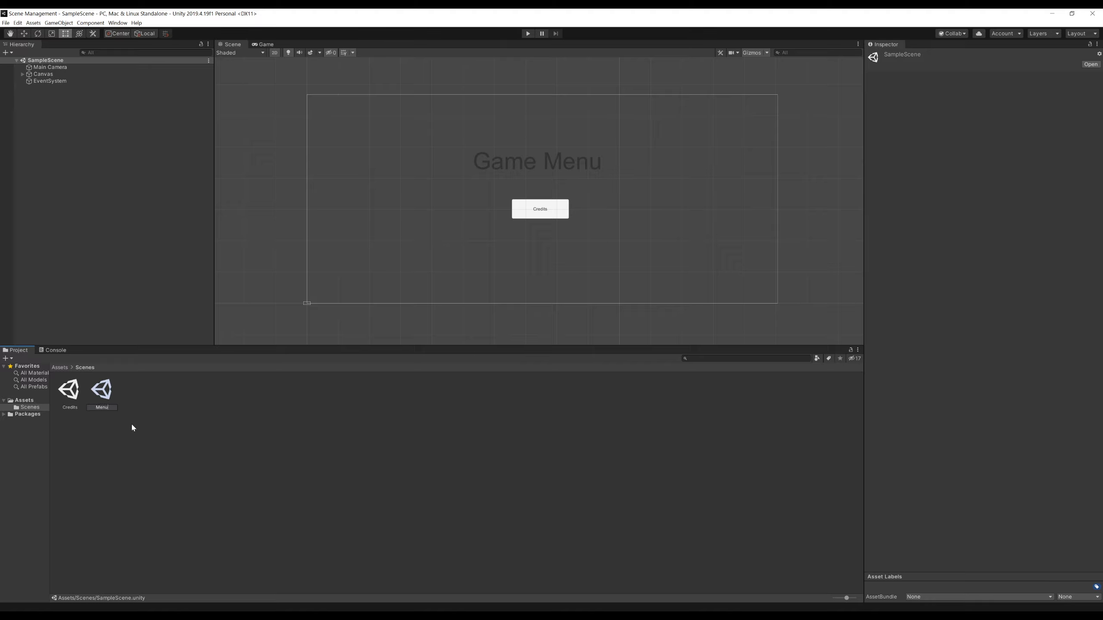
key(Return)
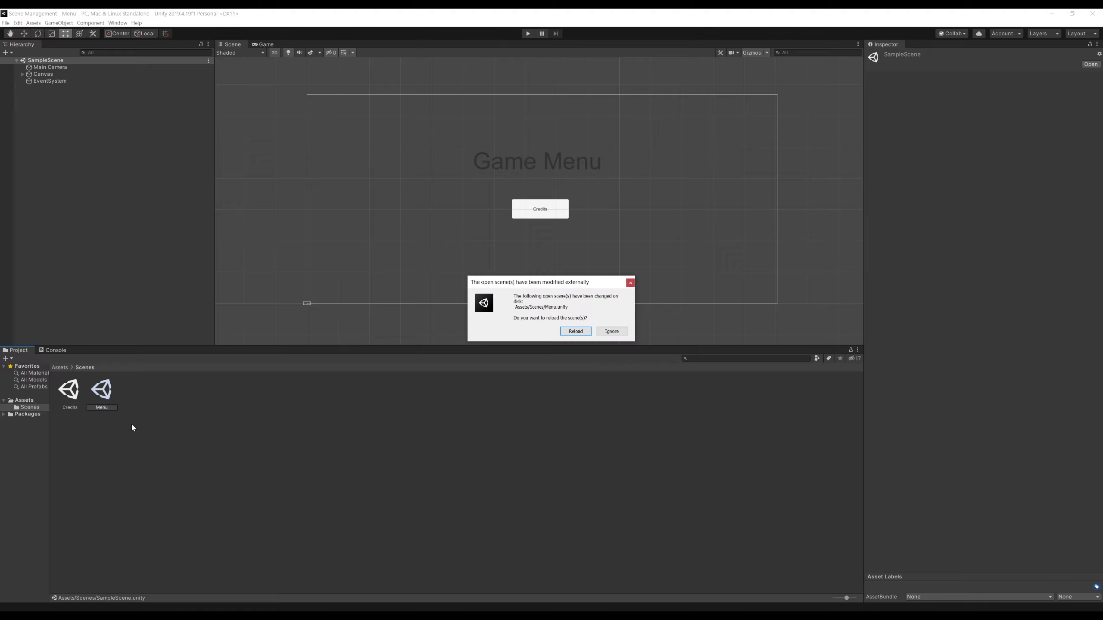
click(575, 331)
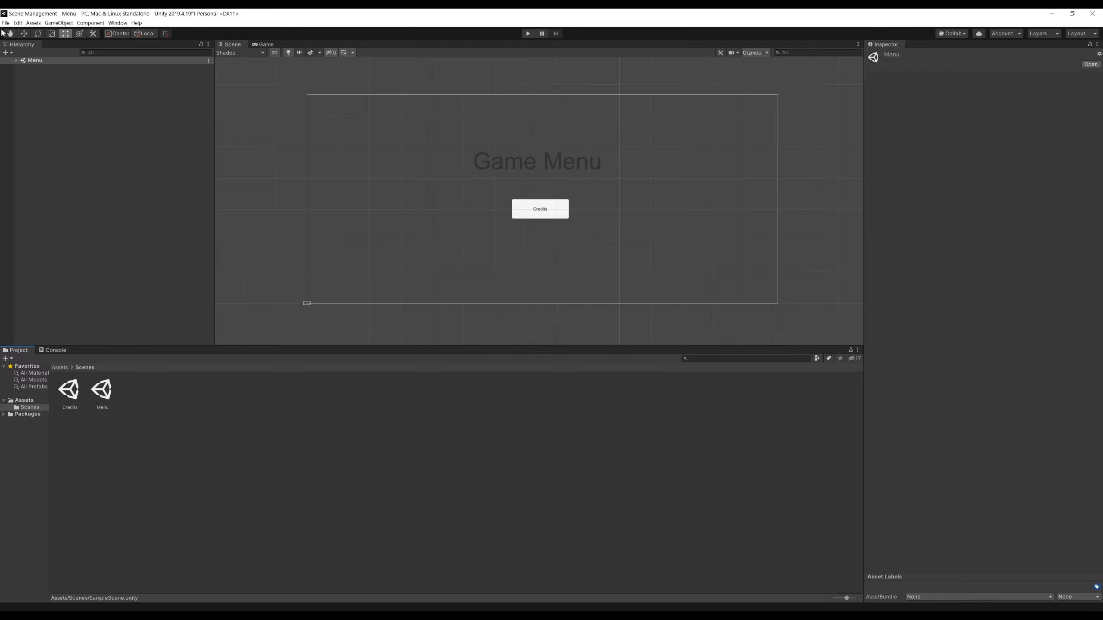
- Expand the Menu scene and its Canvas in the hierarchy to view their child objects
click(16, 60)
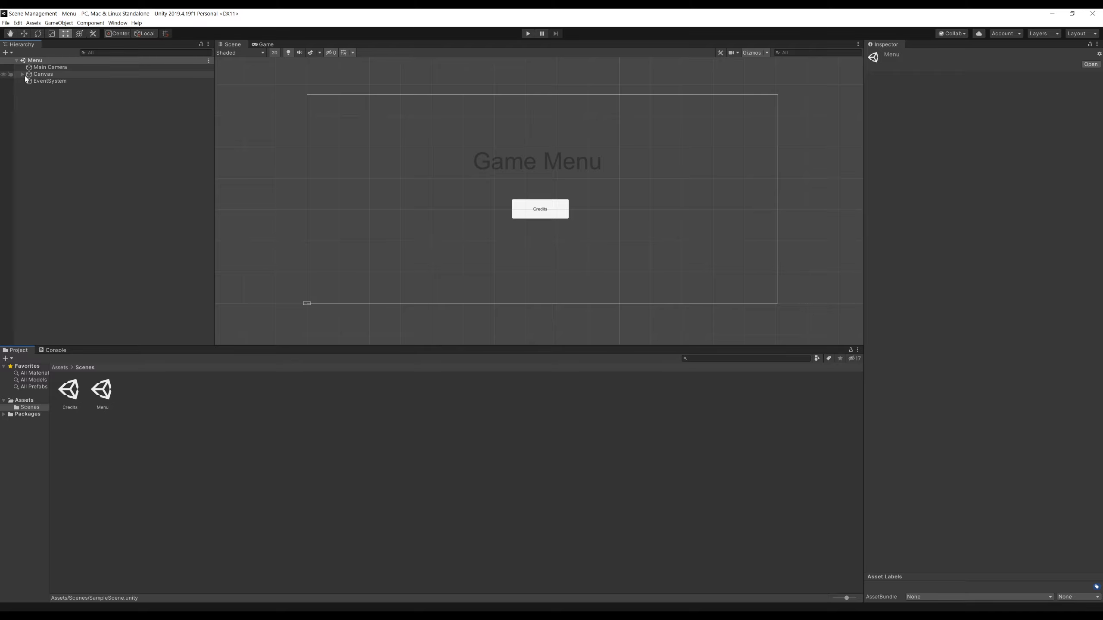
click(25, 76)
click(23, 74)
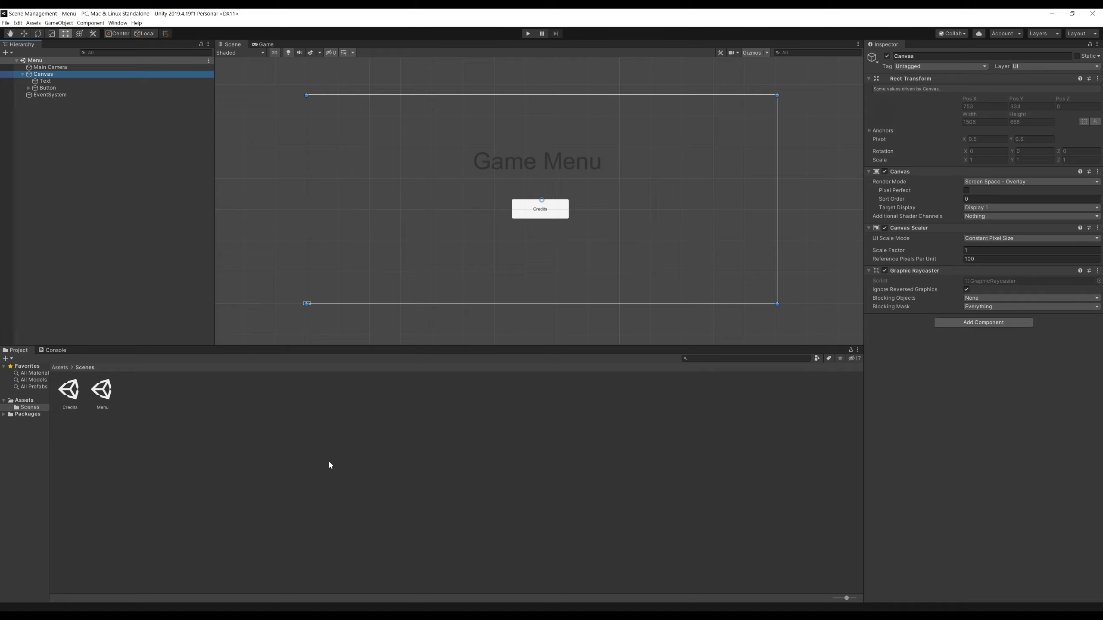
- In the Credits scene, set the Return to Menu button's SwitchScene argument to "Menu" and save the scene
double_click(69, 390)
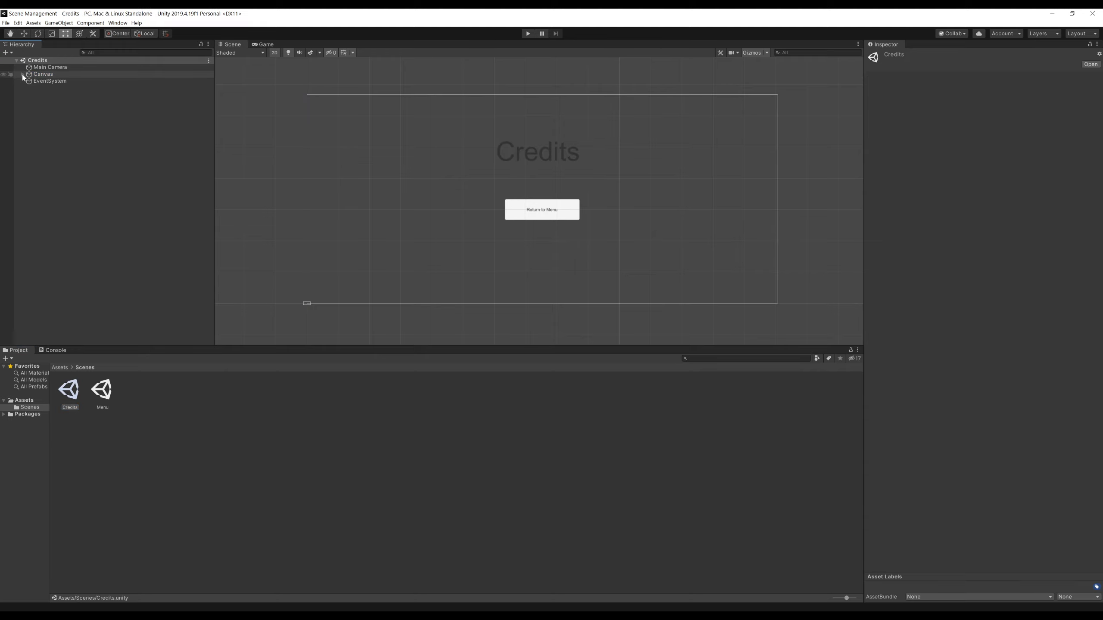
click(23, 74)
click(48, 89)
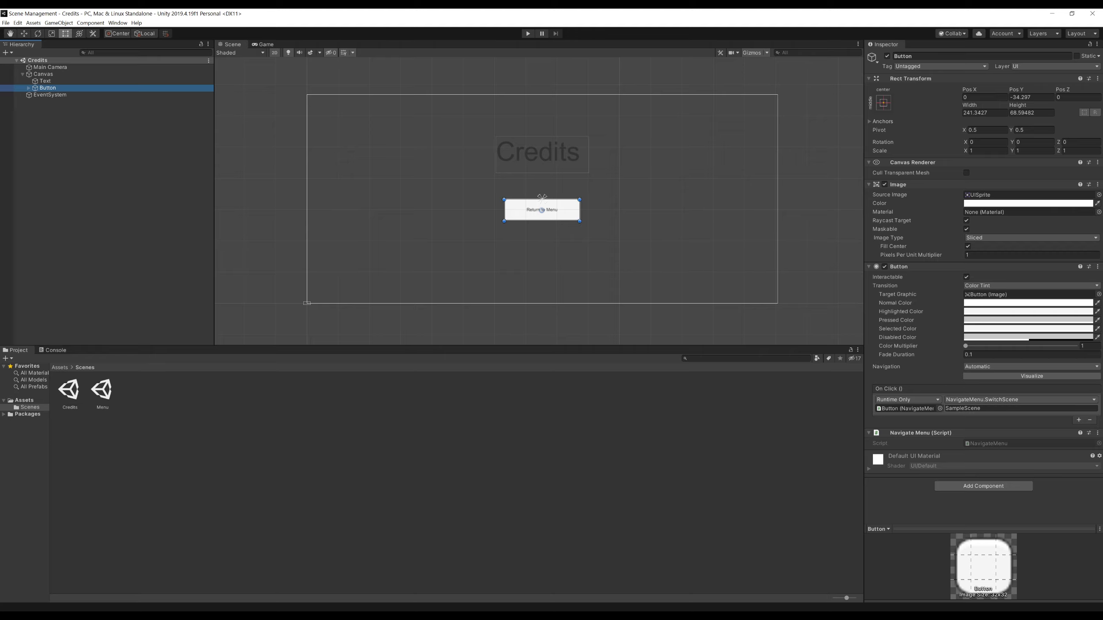
click(997, 409)
key(BackSpace)
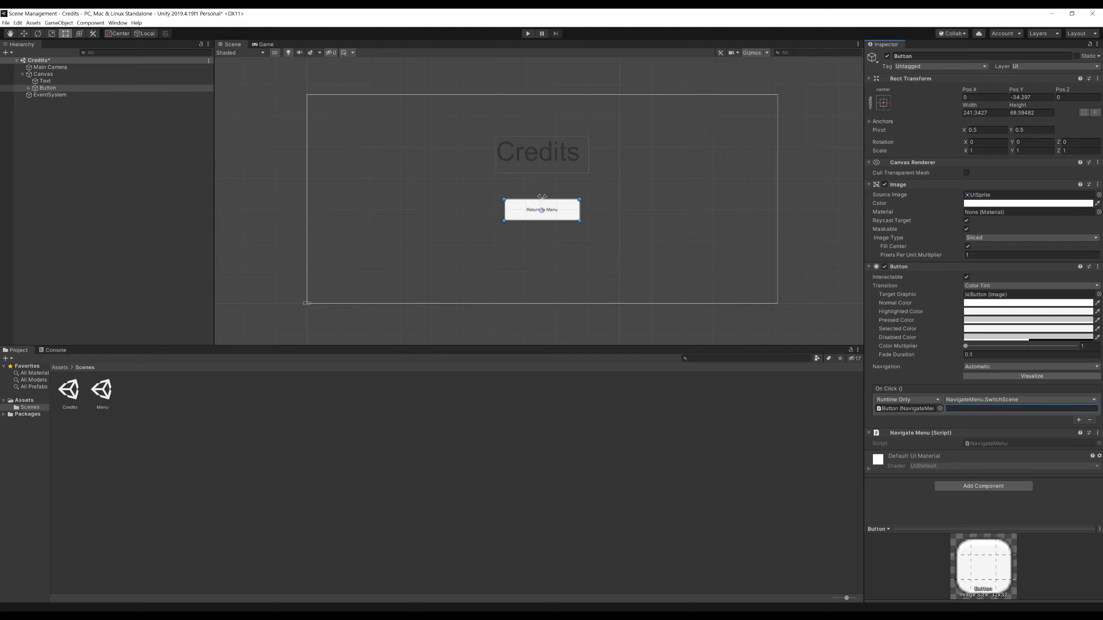
text(Menu)
click(86, 151)
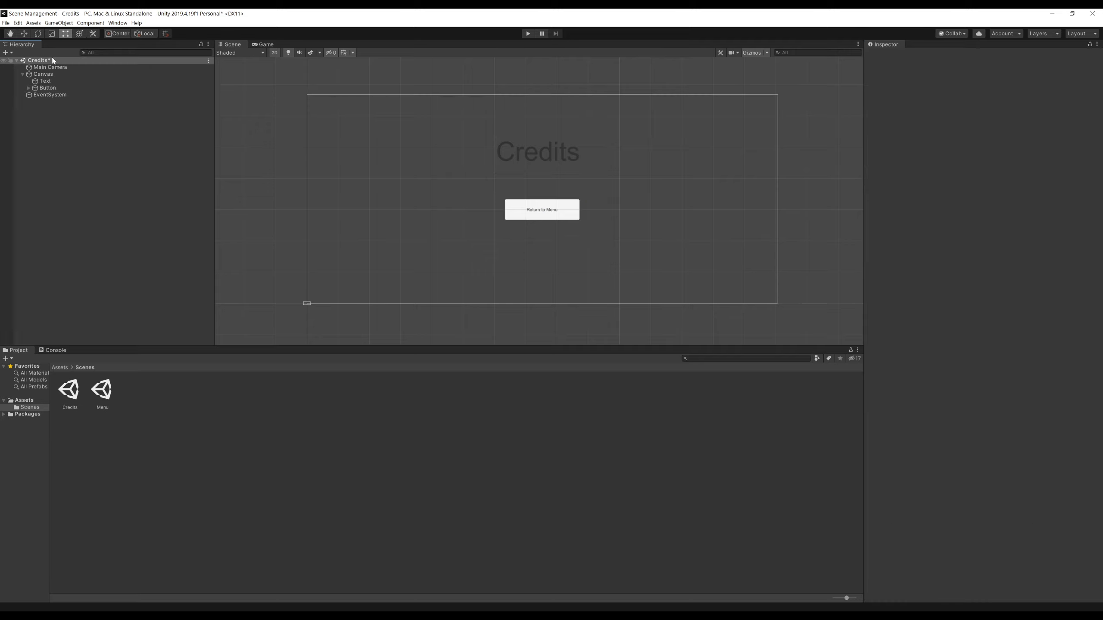
click(5, 23)
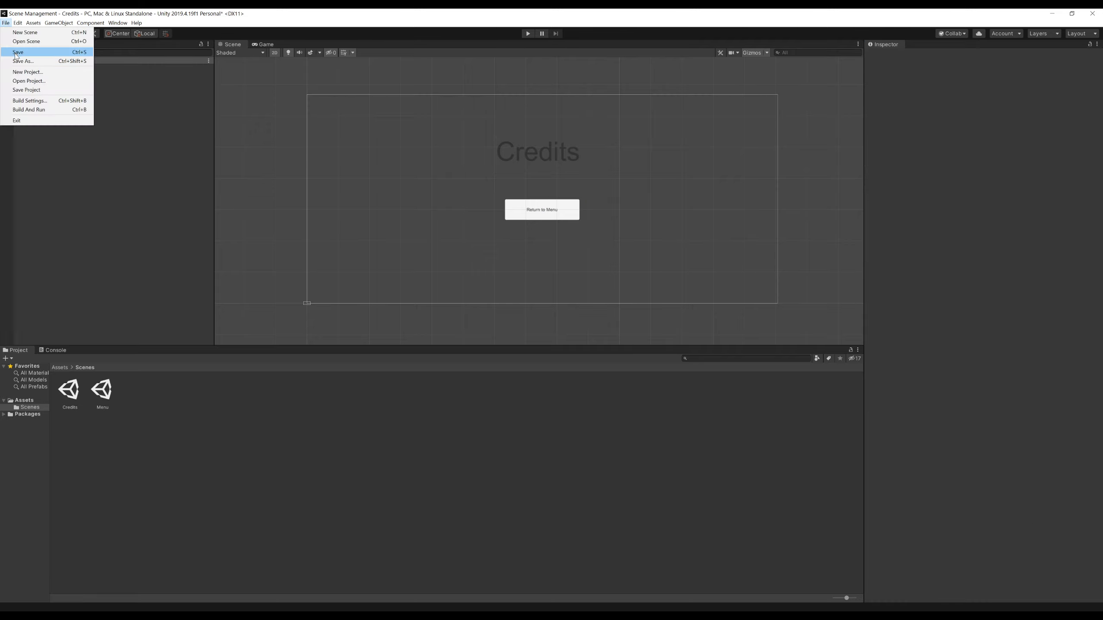
click(17, 55)
- Run the game from the Credits scene, test both the Return to Menu and Credits buttons, and stop it
click(528, 34)
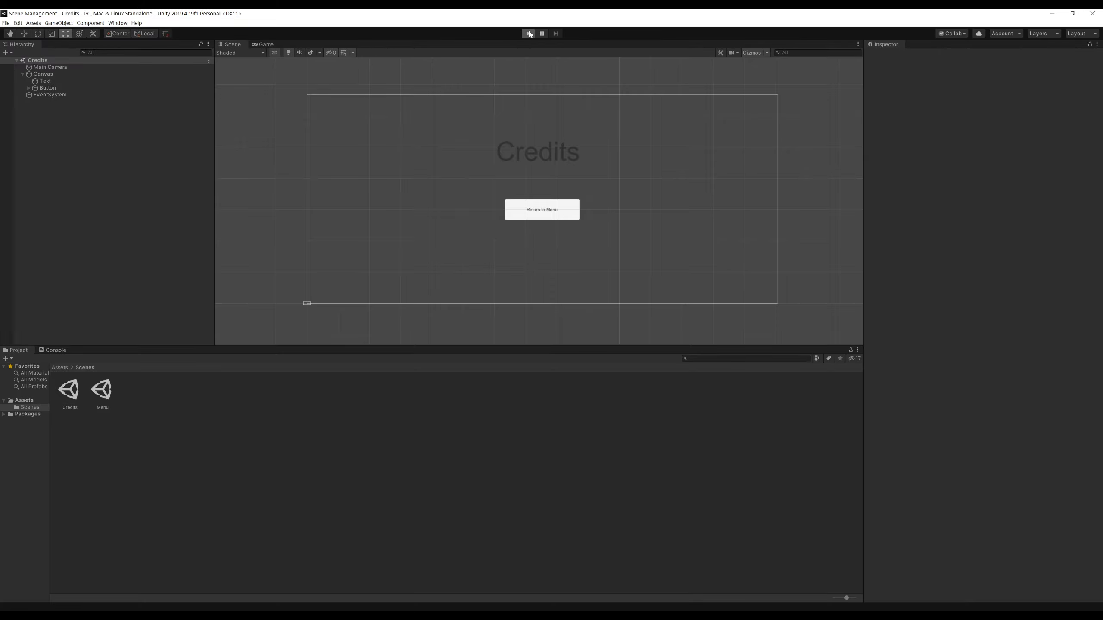
click(541, 209)
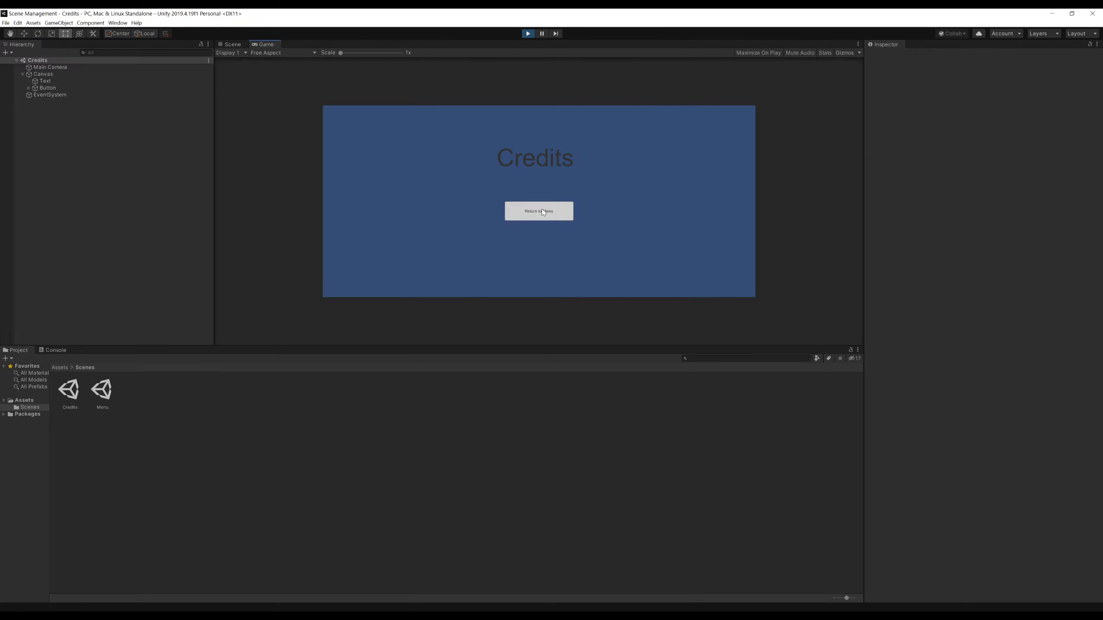
click(543, 212)
click(543, 211)
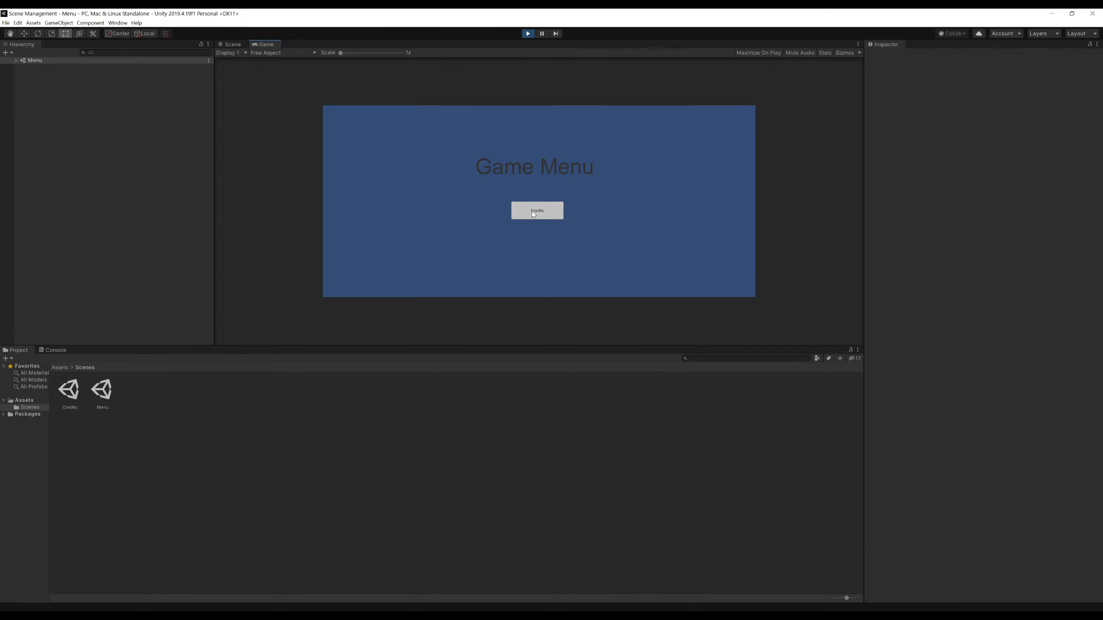
click(532, 211)
click(528, 34)
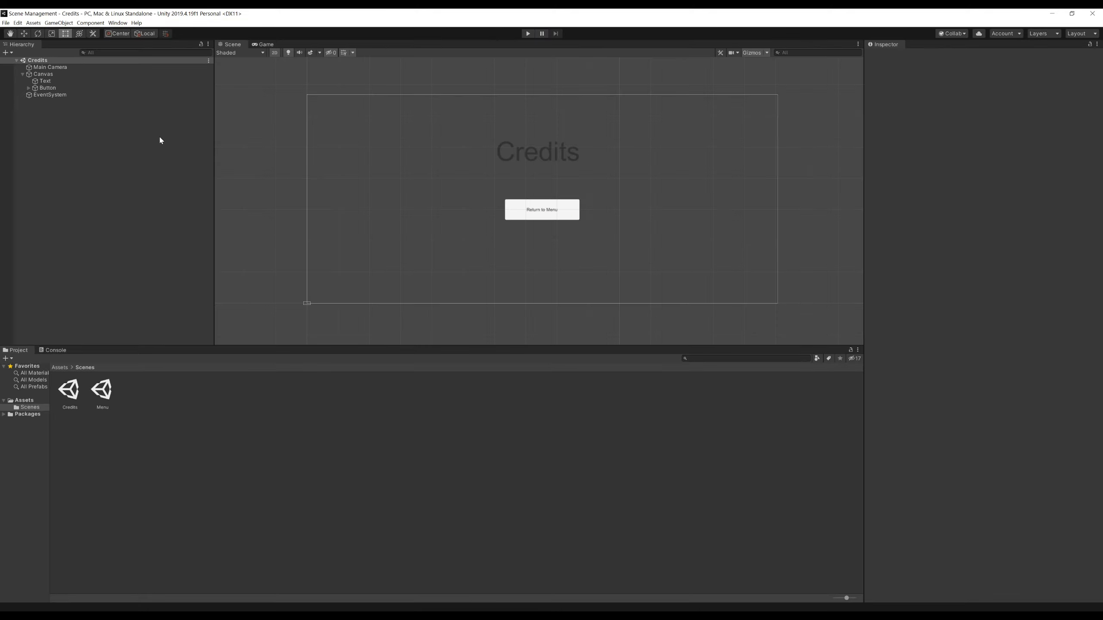
- Switch to Visual Studio to review the SwitchScene method in the NavigateMenu script, and return to Unity
click(59, 367)
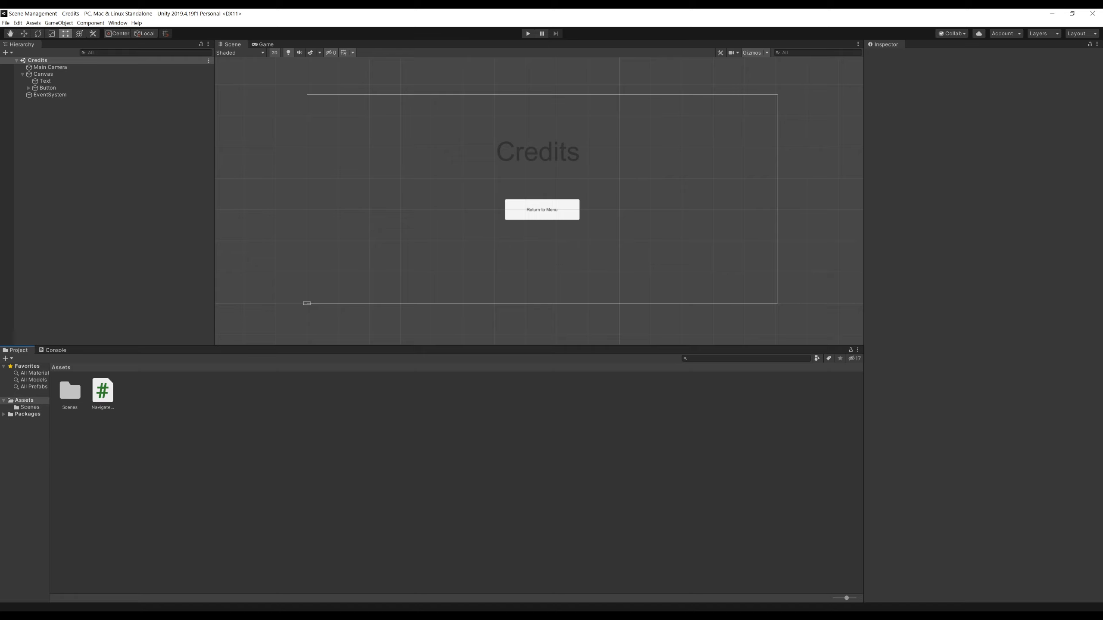
click(643, 617)
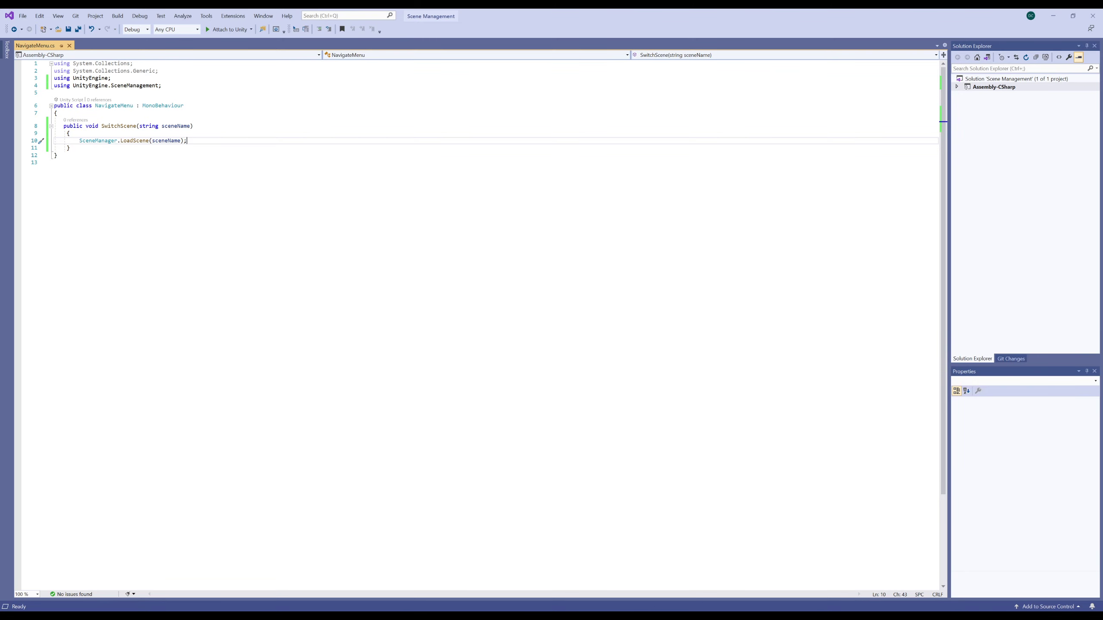
click(194, 125)
key(Down)
key(Down)
key(alt+Tab)
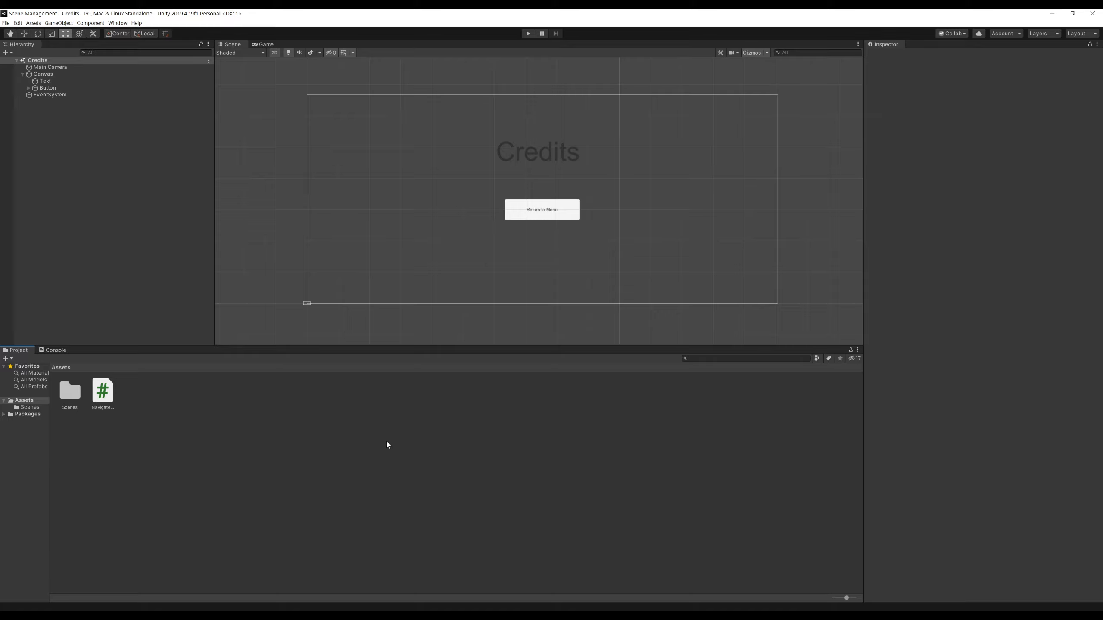
- Review the Return to Menu button's On Click function choices under NavigateMenu and its scene name argument
click(60, 89)
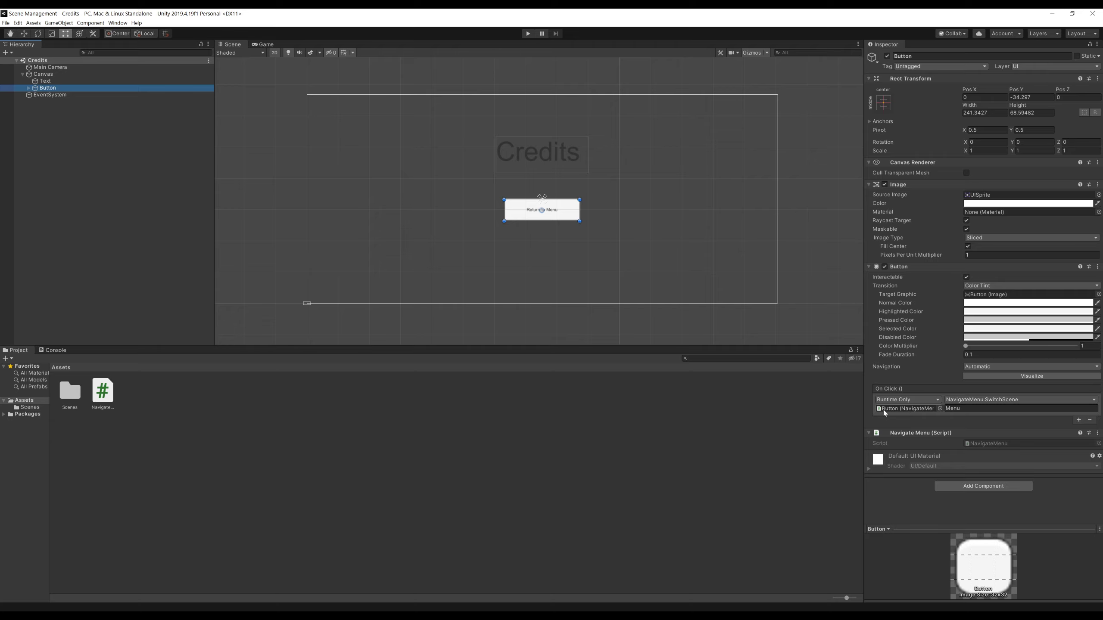
click(986, 400)
mouse_move(984, 465)
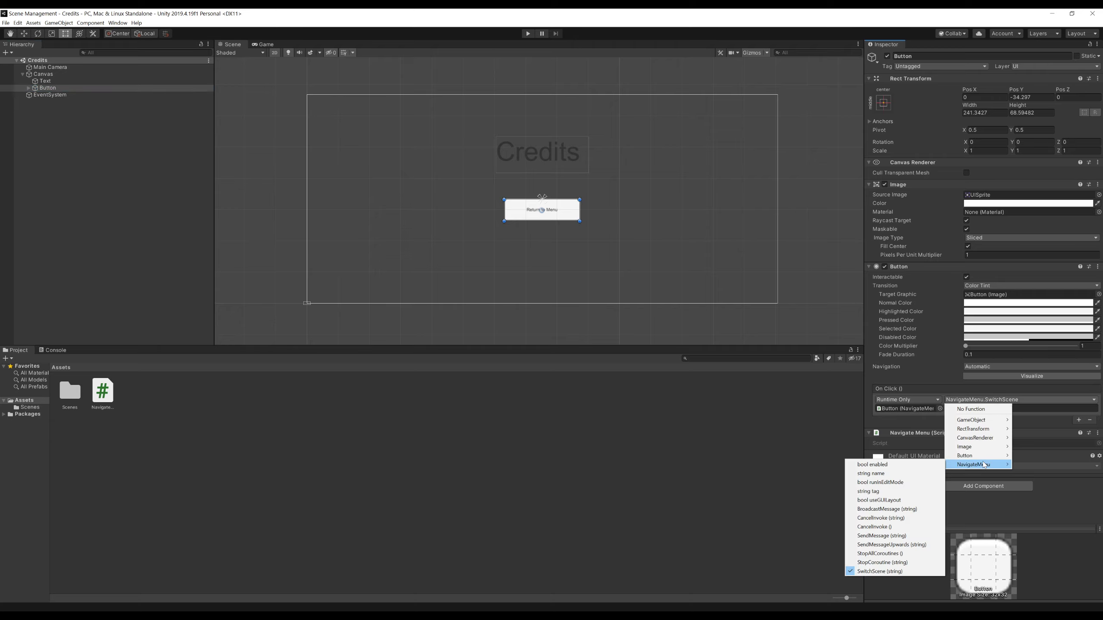
click(908, 595)
click(995, 408)
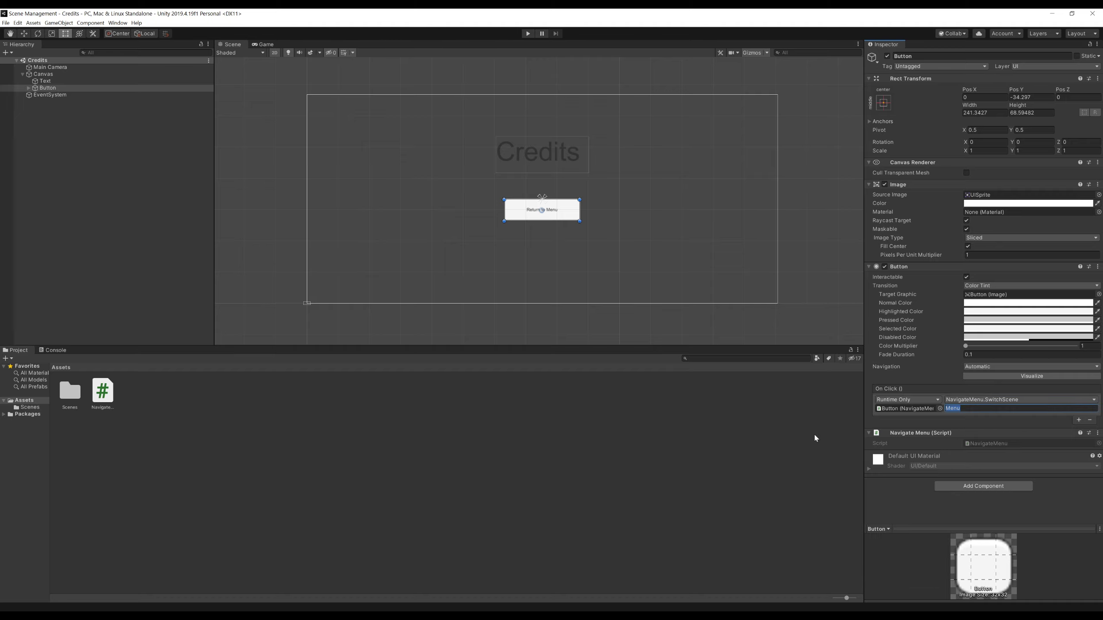
click(815, 439)
- Check the names of the Menu and Credits scenes in the Scenes folder
click(69, 394)
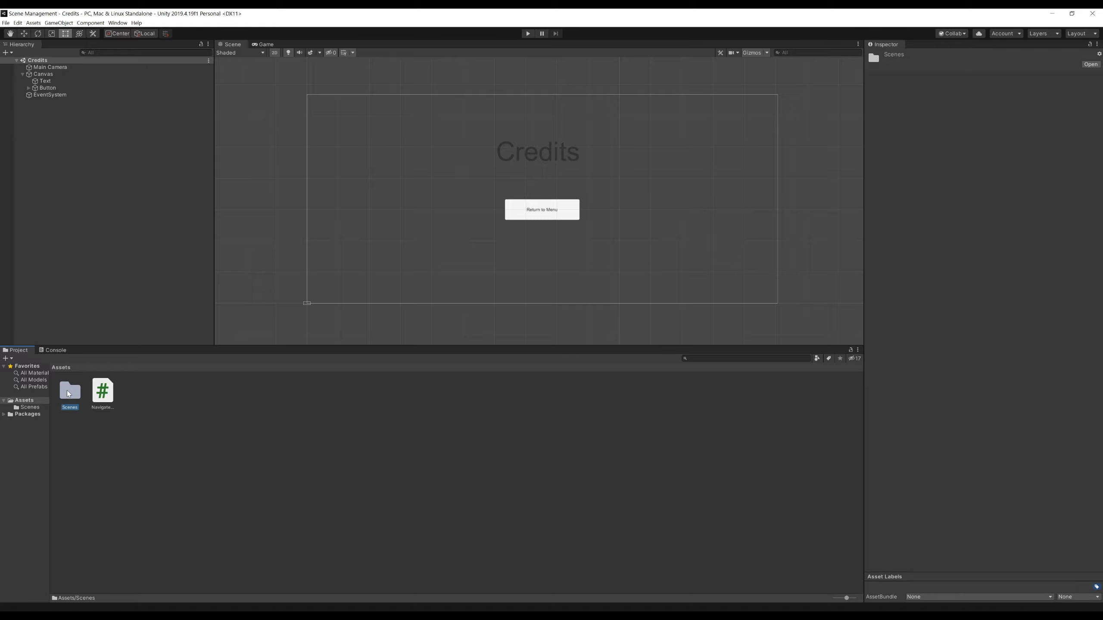
double_click(68, 392)
click(108, 389)
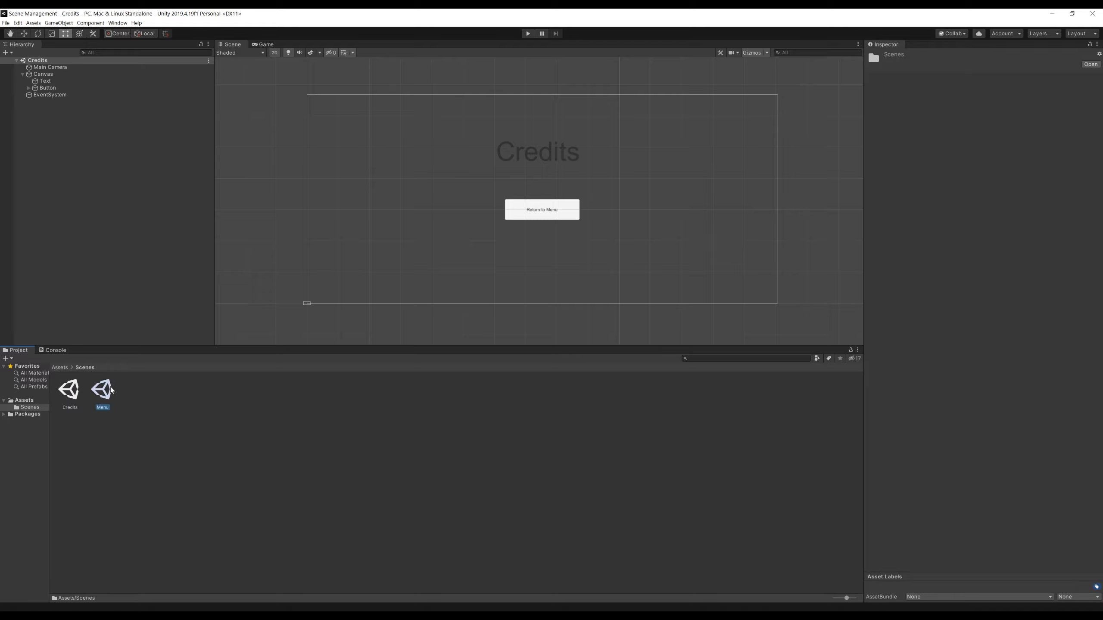
click(70, 391)
click(167, 398)
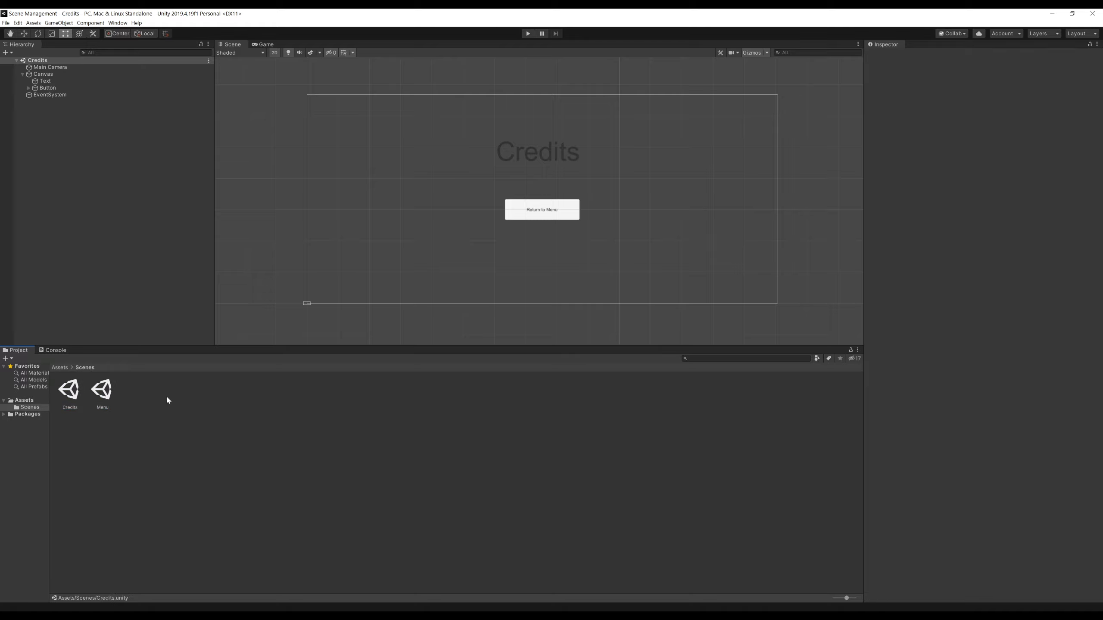